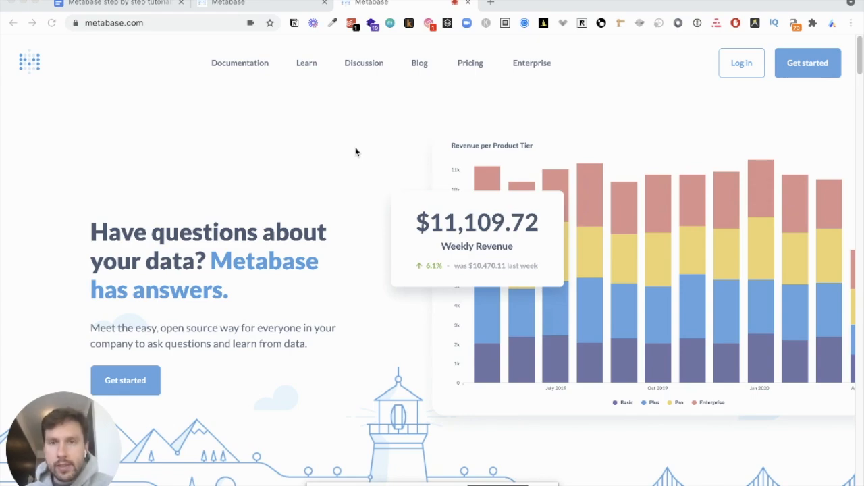
- Open the Metabase demo v2 dashboard in Metabase and look over its charts and pivot table
left_click(259, 12)
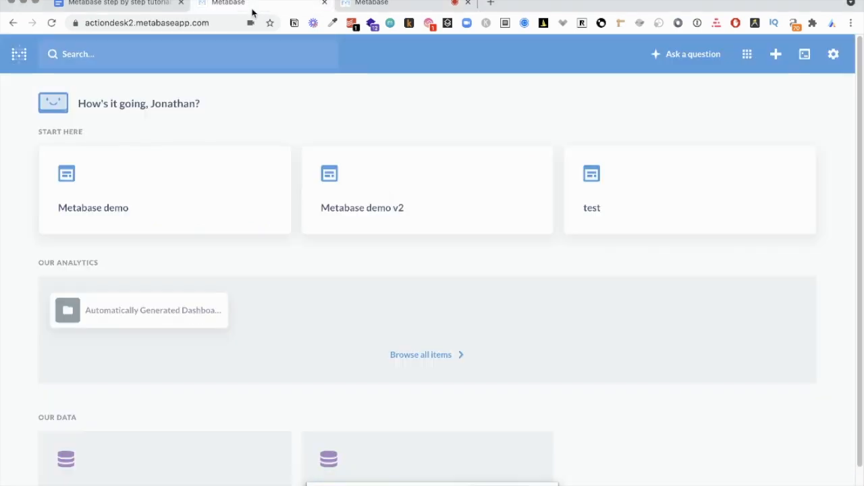
left_click(400, 211)
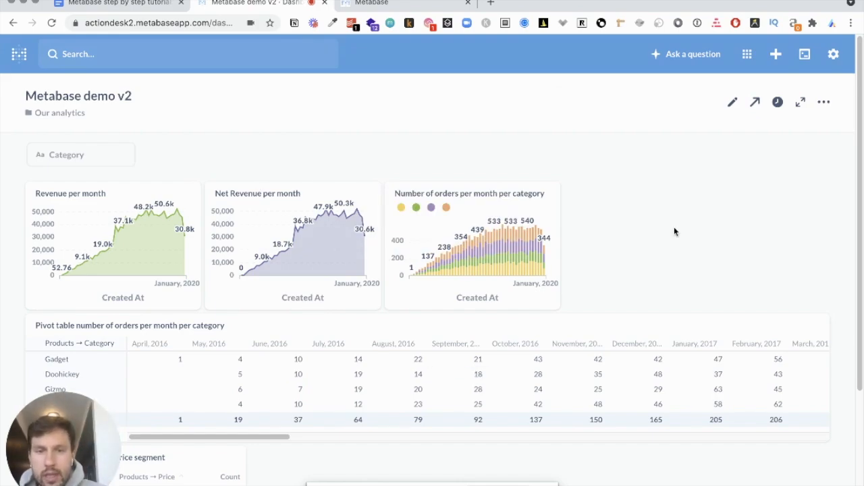
scroll(672, 229, "down", 1)
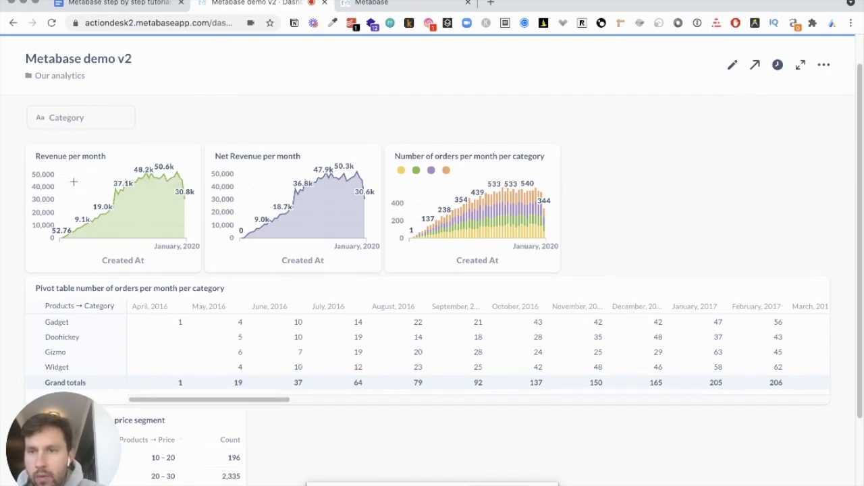
scroll(596, 179, "up", 1)
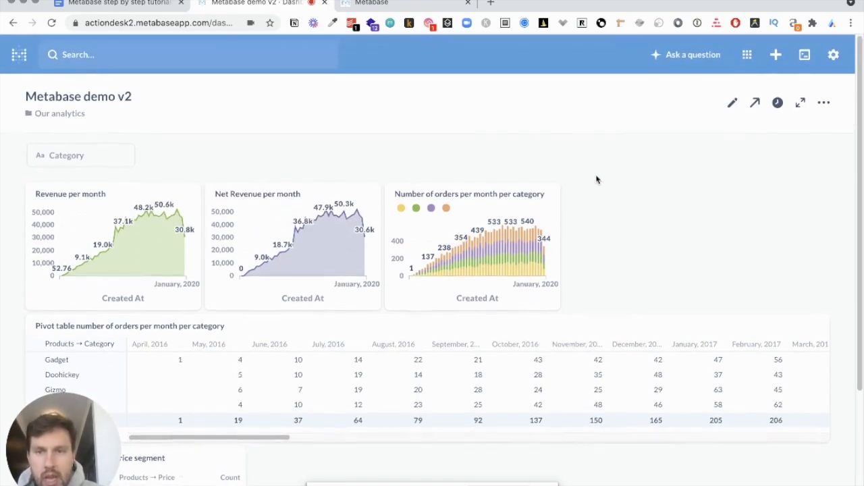
- Filter the dashboard by the Gadget category and clear the filter again
left_click(110, 158)
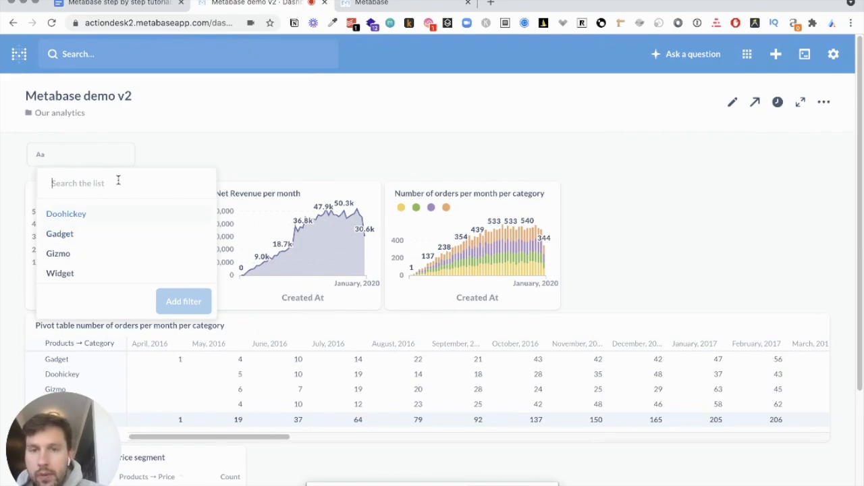
left_click(112, 247)
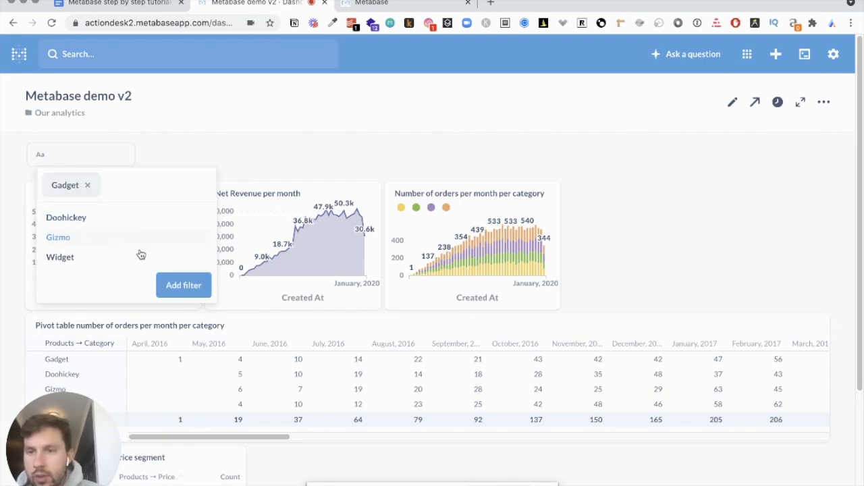
left_click(183, 284)
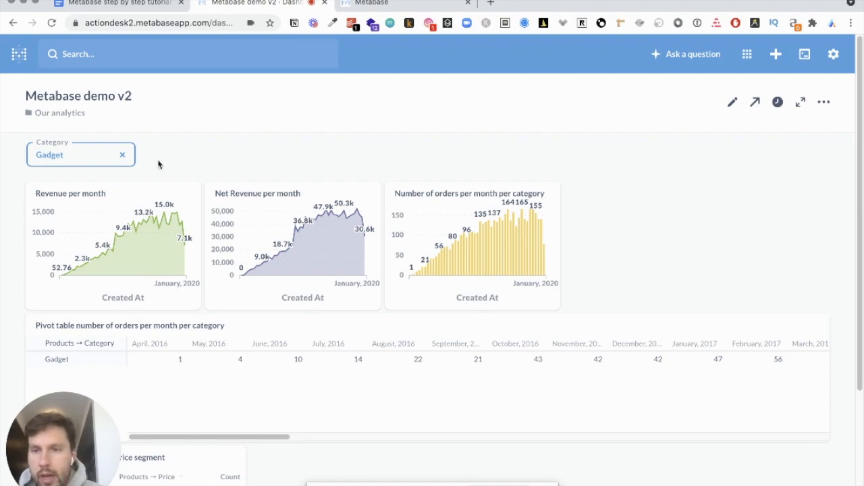
left_click(123, 156)
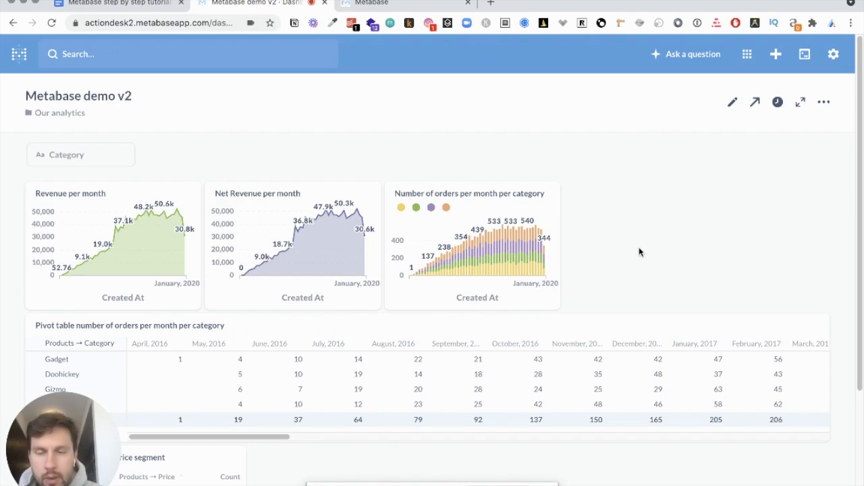
mouse_move(293, 237)
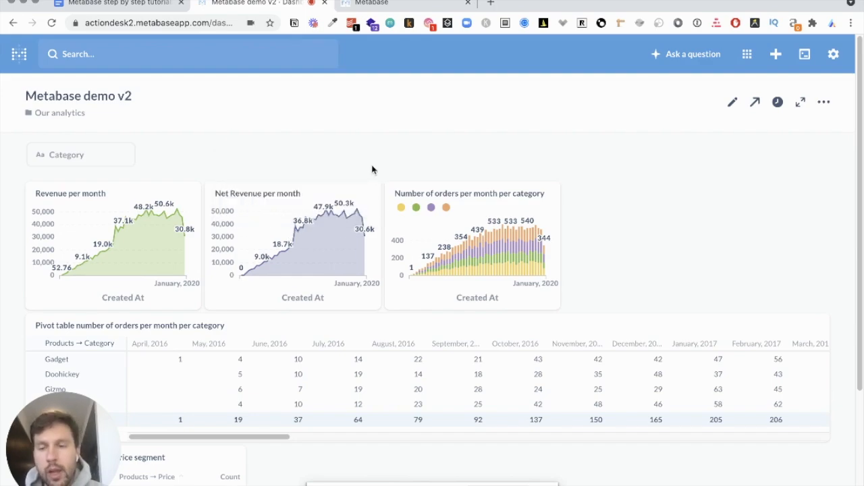
left_click(373, 4)
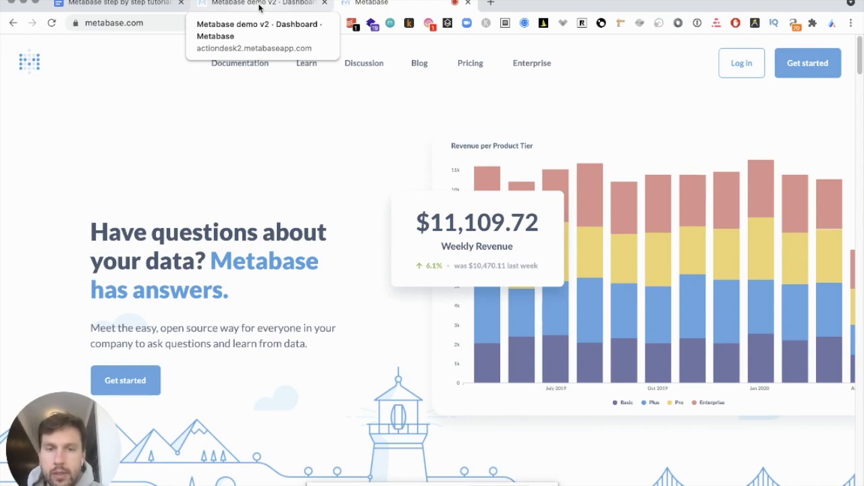
left_click(260, 6)
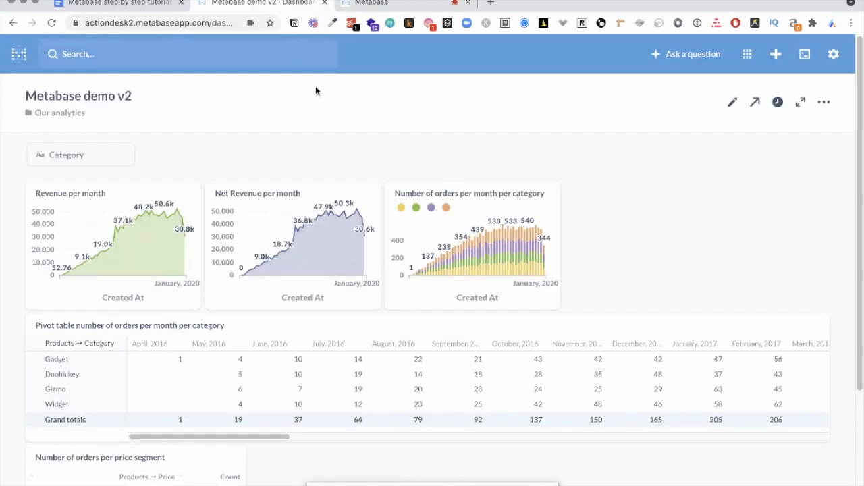
- Open the form for adding a database in the Metabase admin area and examine its PostgreSQL connection fields
left_click(835, 54)
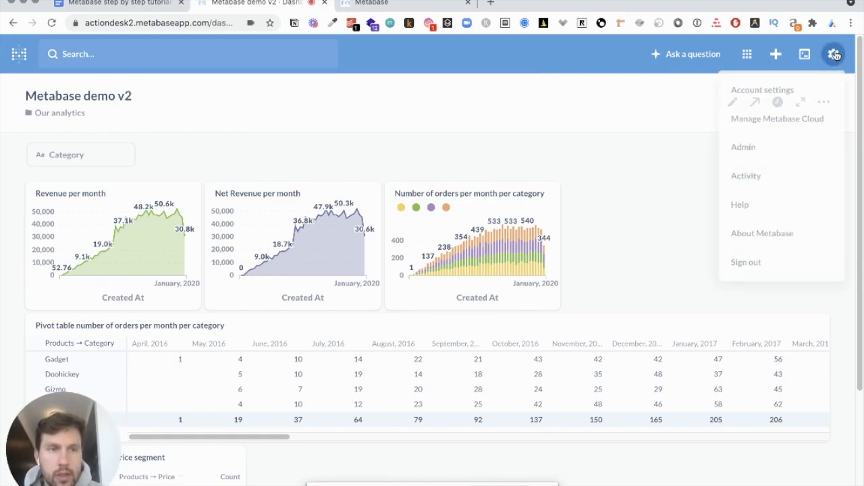
left_click(767, 159)
left_click(266, 284)
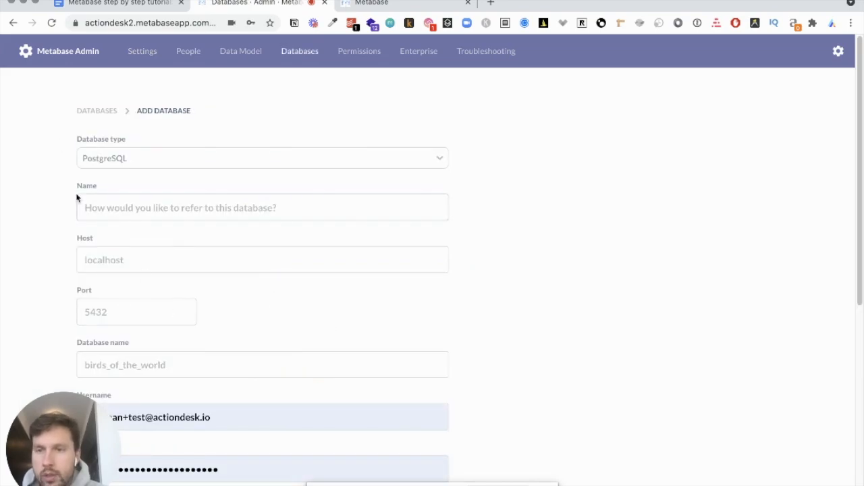
left_click_drag(52, 458, 255, 457)
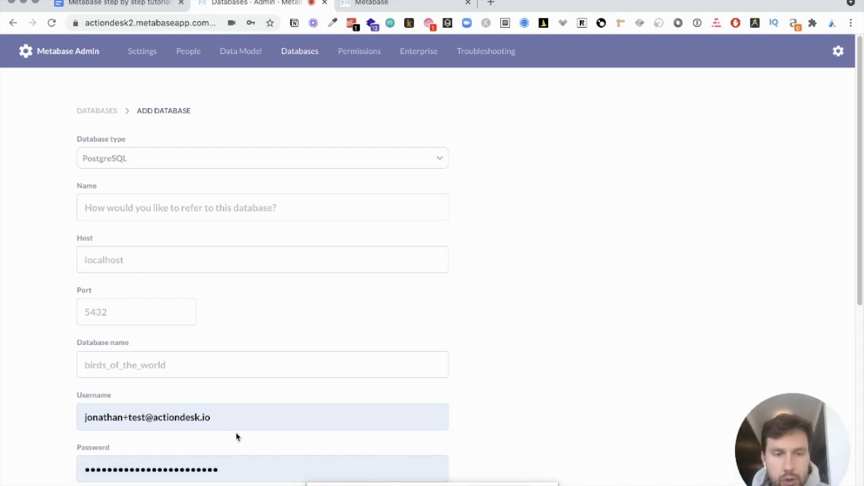
left_click(221, 419)
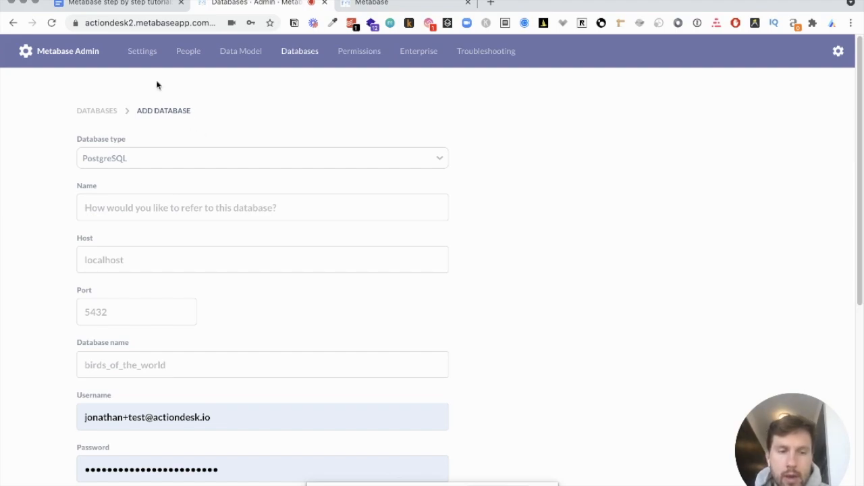
- Switch to the Google Docs tutorial and examine the required database credentials and the Metabase IP addresses to whitelist
left_click(125, 11)
scroll(313, 303, "down", 3)
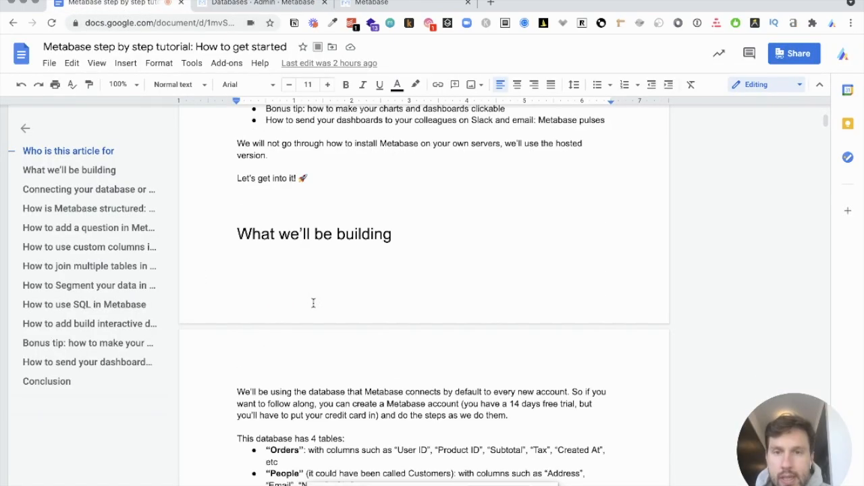
scroll(314, 303, "down", 3)
scroll(313, 303, "up", 3)
scroll(314, 303, "up", 6)
scroll(313, 303, "down", 10)
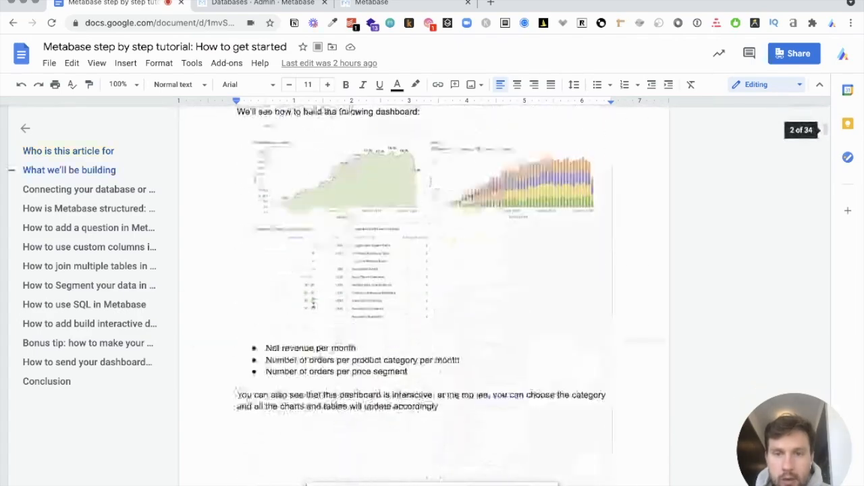
scroll(313, 303, "down", 5)
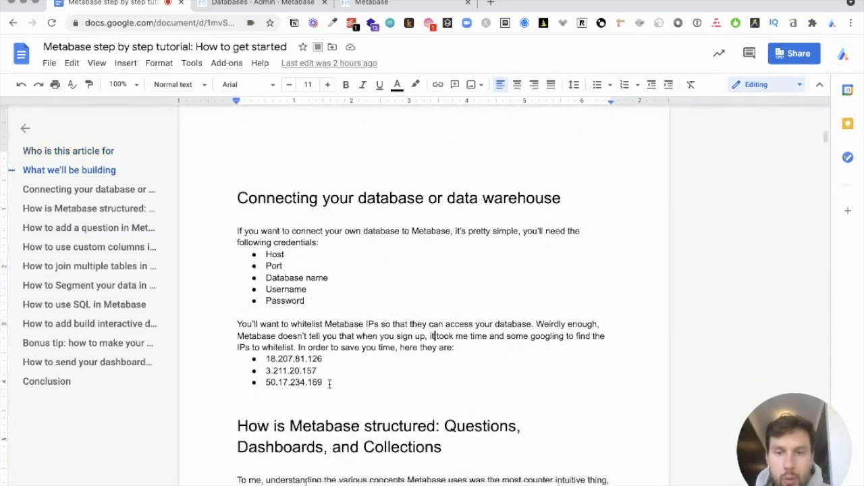
left_click_drag(330, 383, 266, 359)
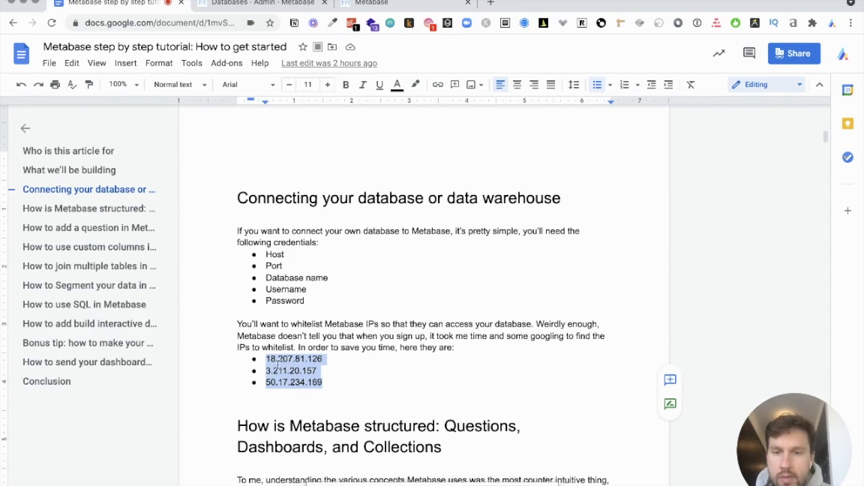
left_click(425, 378)
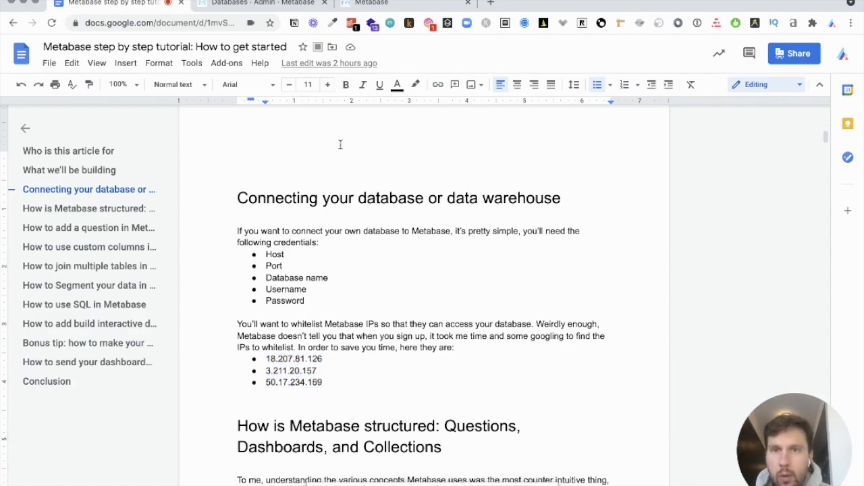
- Return to Metabase and show all items of the Our analytics collection from the home page
left_click(258, 4)
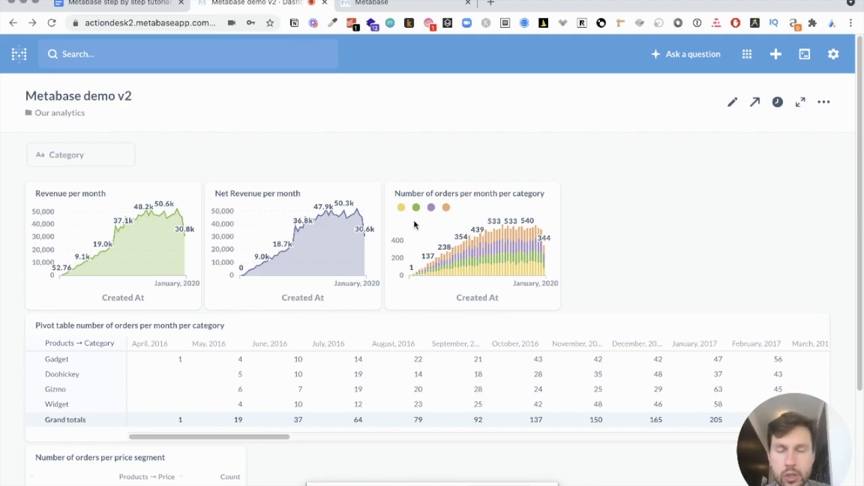
left_click(19, 55)
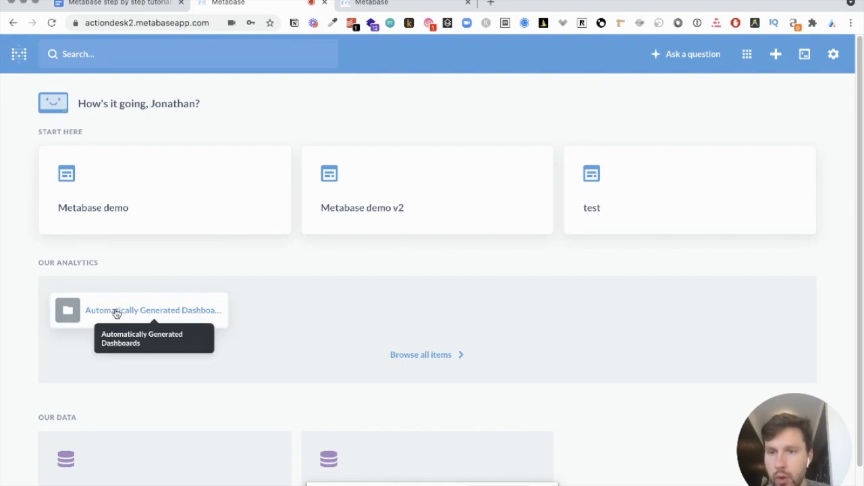
left_click(443, 361)
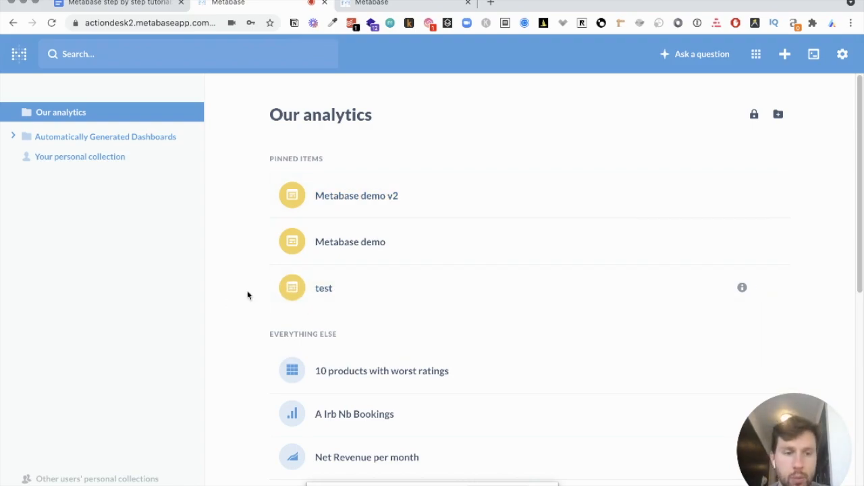
- View the pinned Metabase demo v2 dashboard and return to Our analytics to look over its items
left_click(351, 199)
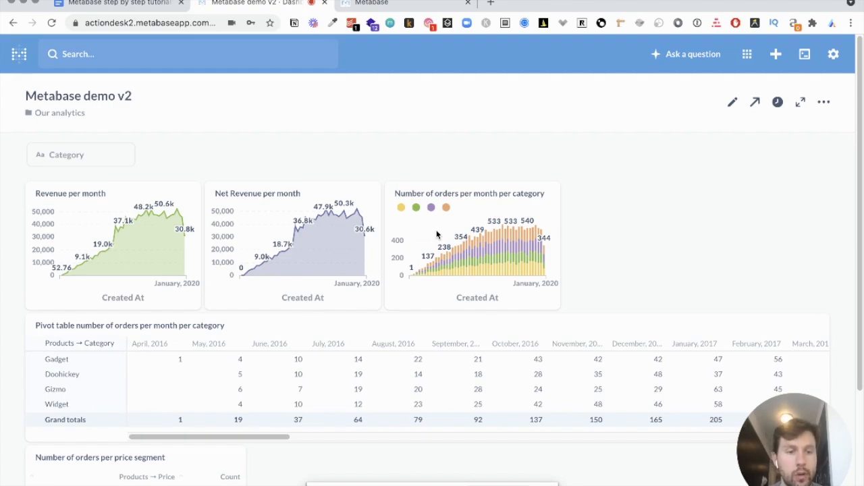
left_click(13, 22)
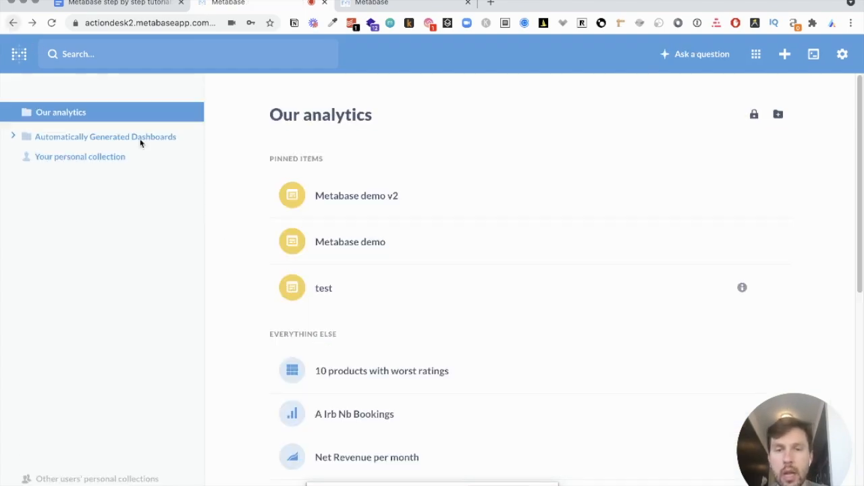
scroll(430, 303, "down", 1)
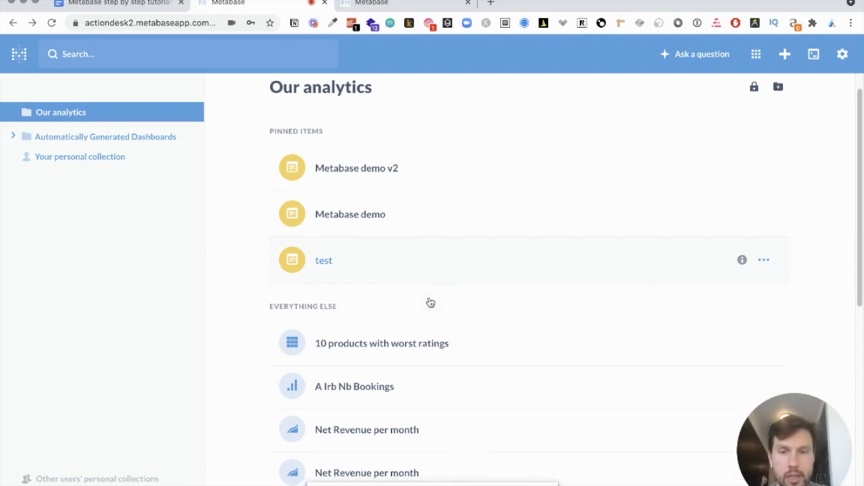
scroll(380, 258, "up", 1)
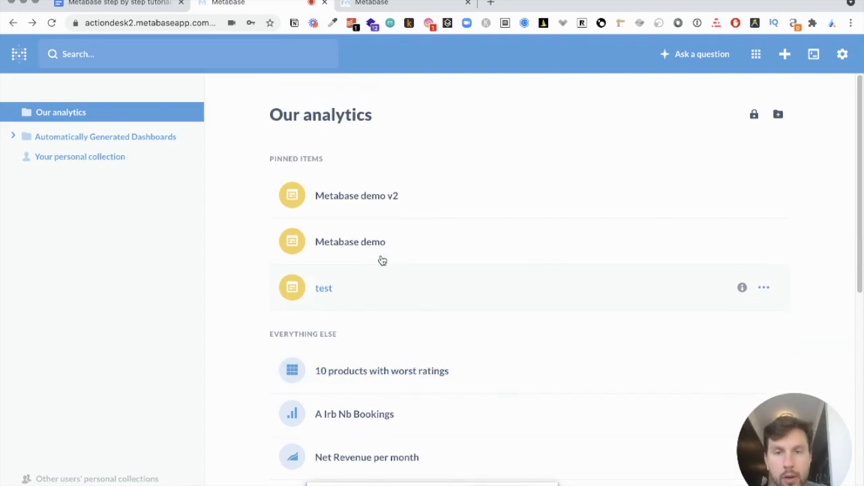
- Review the charts and tables of the Metabase demo dashboard, and return to Our analytics to look through its saved questions
left_click(355, 250)
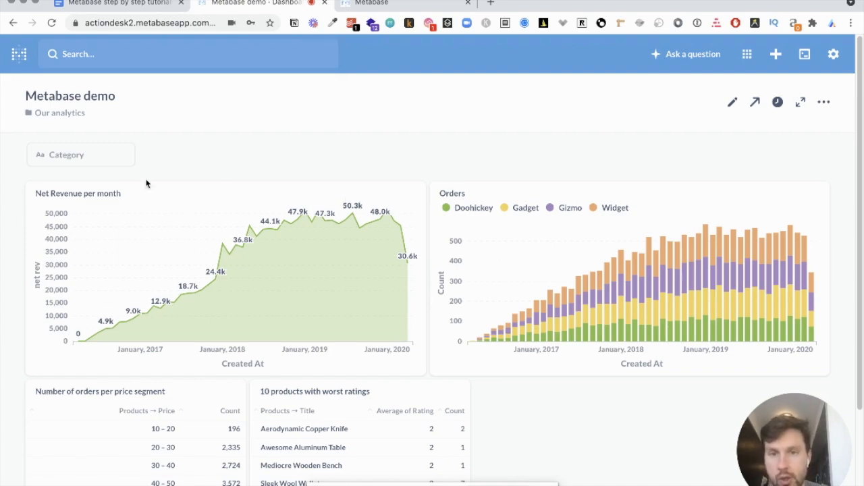
scroll(308, 391, "down", 2)
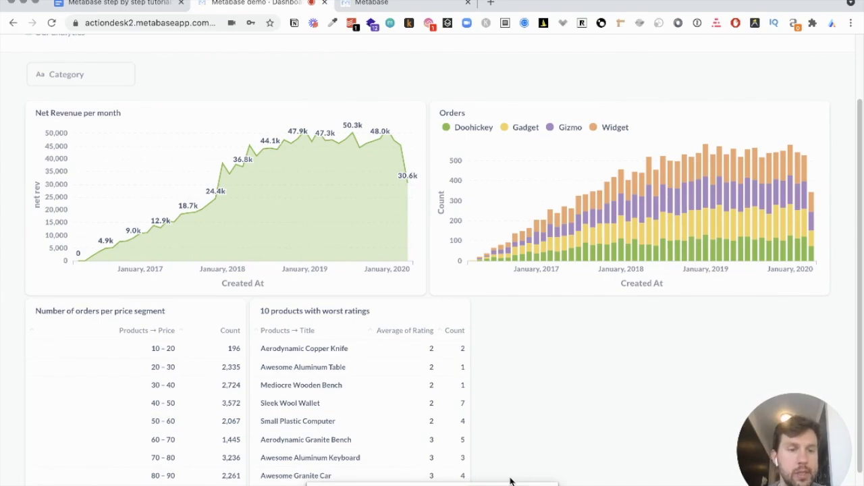
scroll(617, 457, "up", 2)
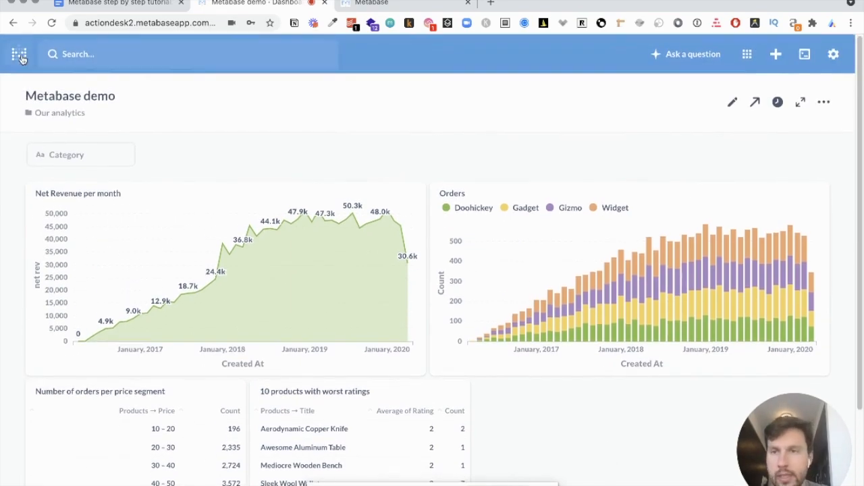
left_click(12, 24)
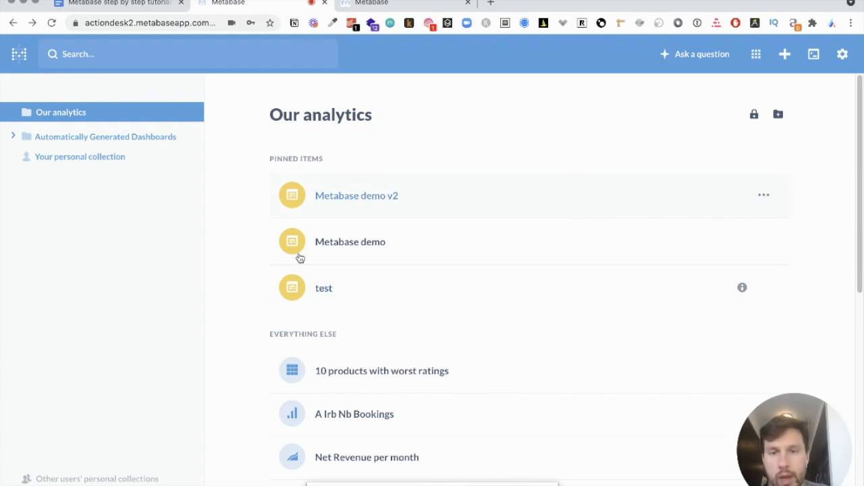
scroll(275, 328, "down", 2)
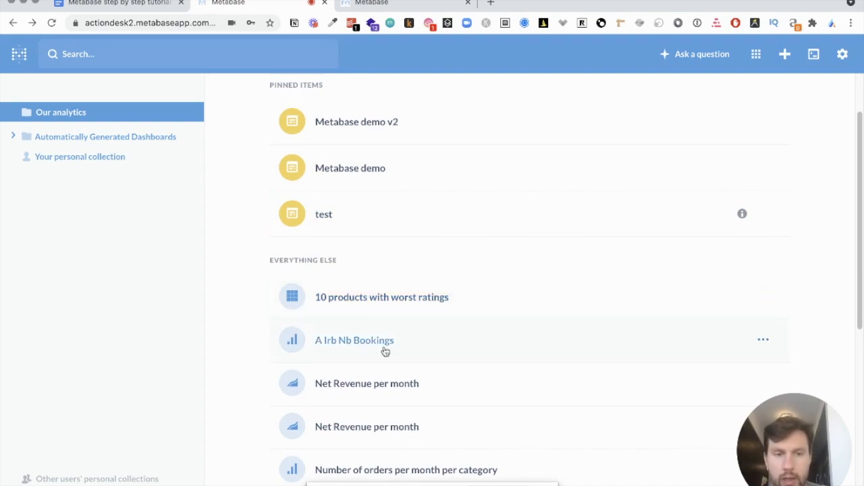
scroll(267, 275, "up", 2)
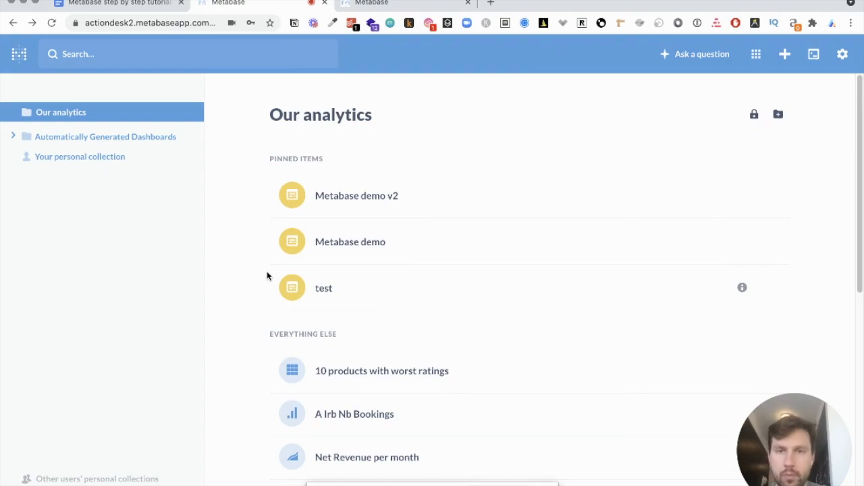
- Return to the home page, and switch to the Google Docs tutorial to examine the tables and columns of the default database
left_click(13, 54)
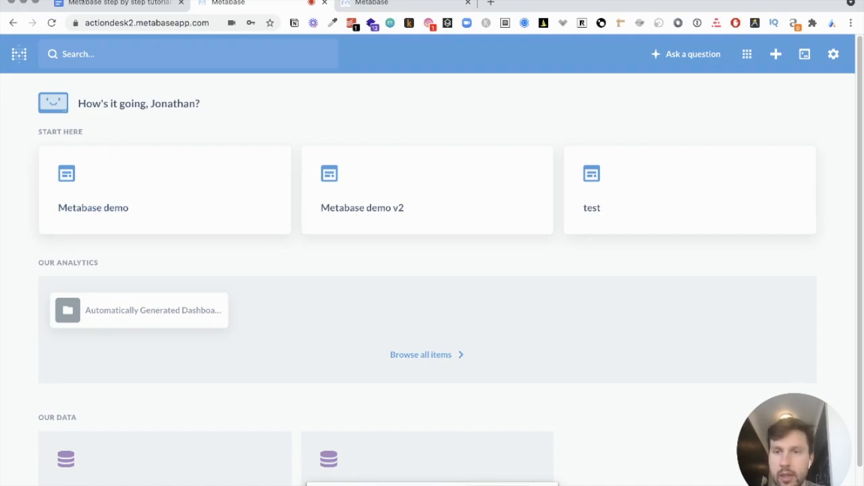
left_click(83, 3)
scroll(256, 285, "up", 5)
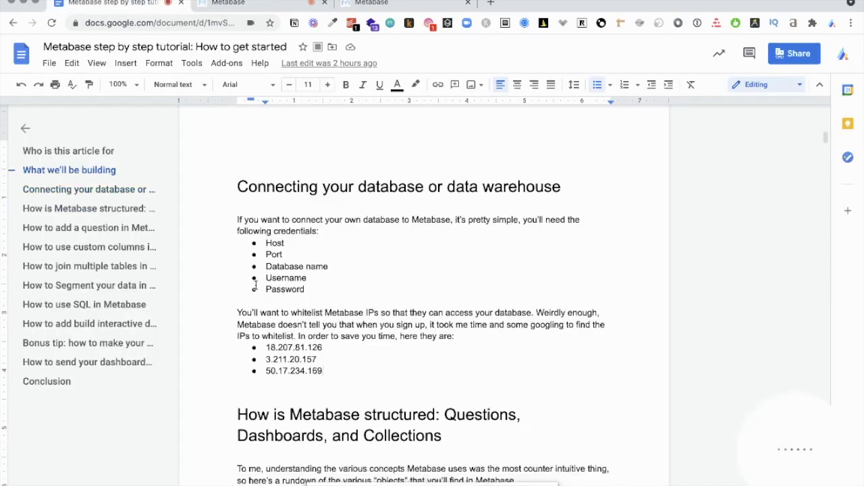
scroll(256, 285, "up", 10)
scroll(255, 285, "down", 5)
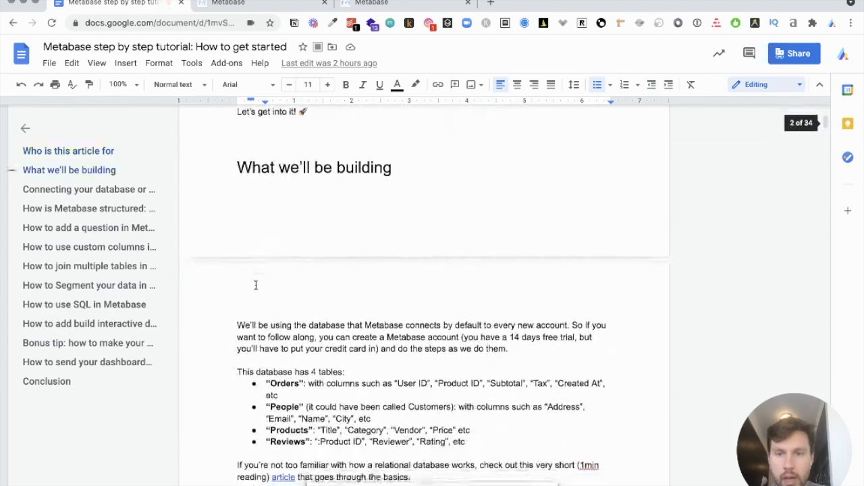
scroll(256, 286, "down", 1)
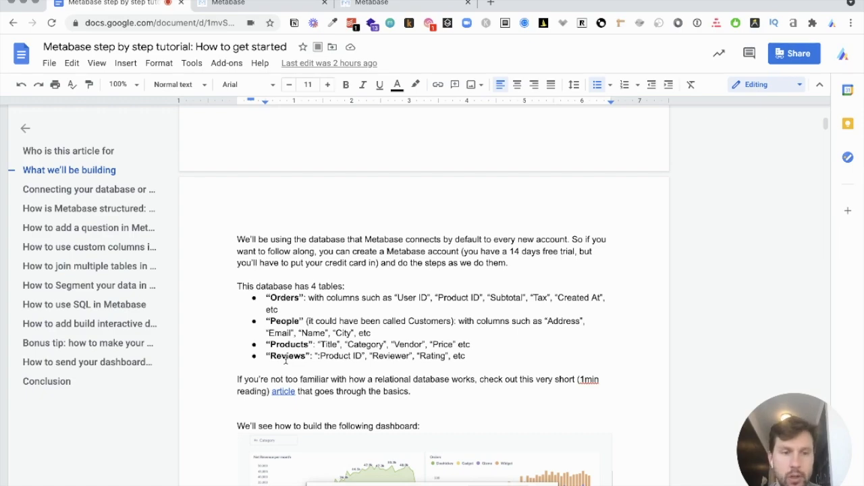
left_click(283, 304)
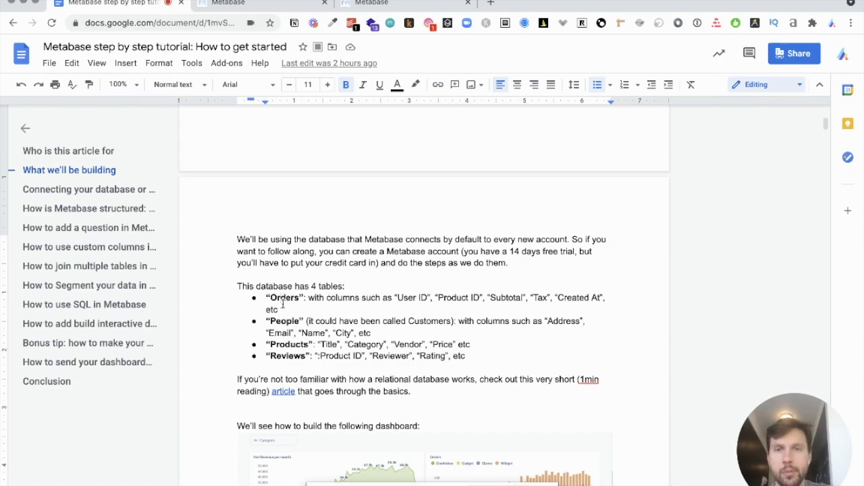
- Switch to Metabase, and start a simple question on the Orders table of the Sample Dataset
left_click(229, 3)
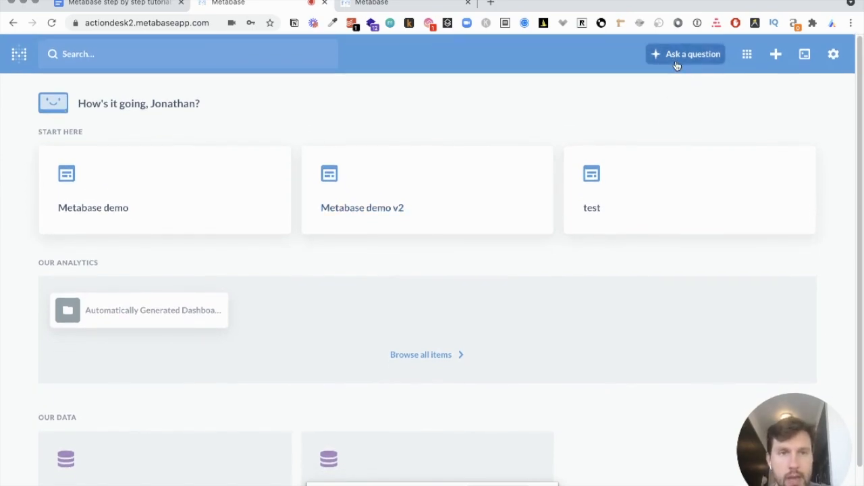
left_click(677, 65)
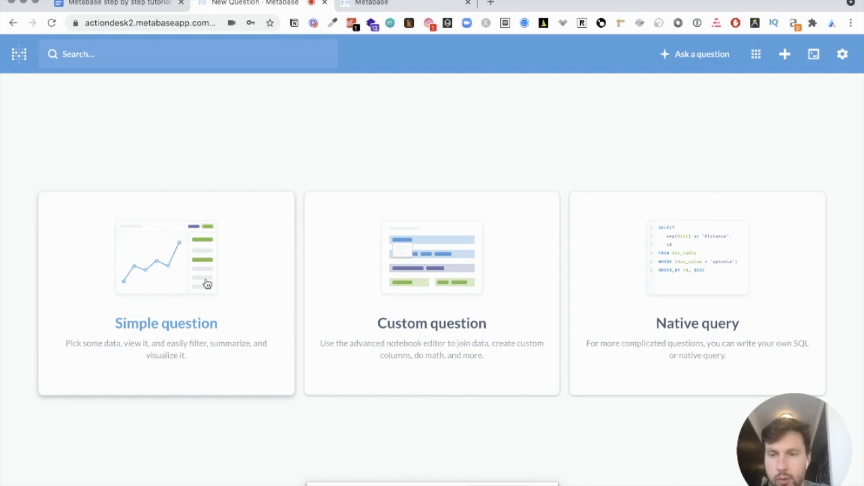
left_click(207, 283)
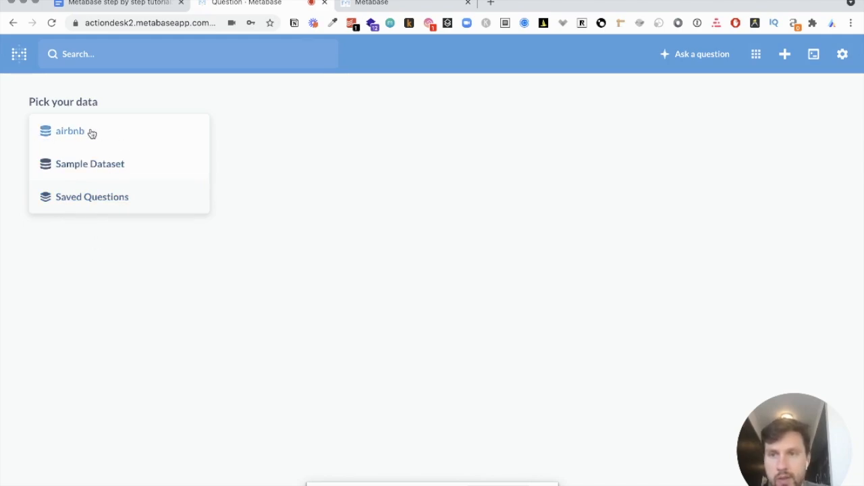
left_click(61, 166)
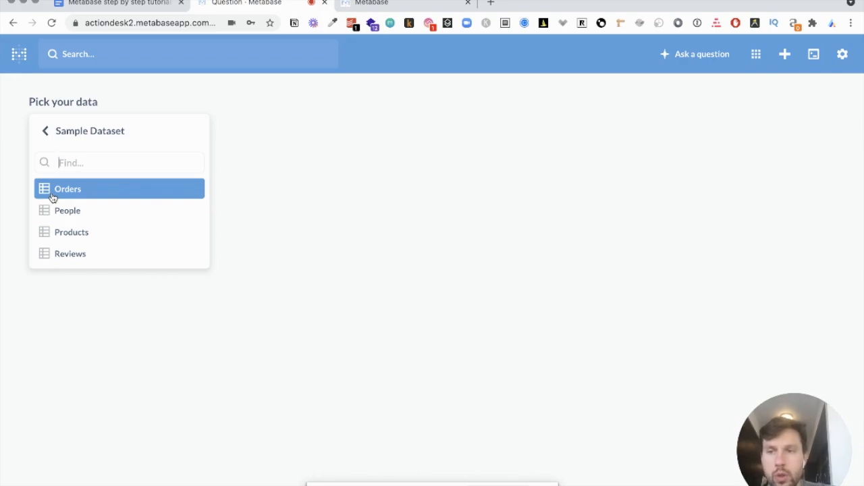
left_click(80, 193)
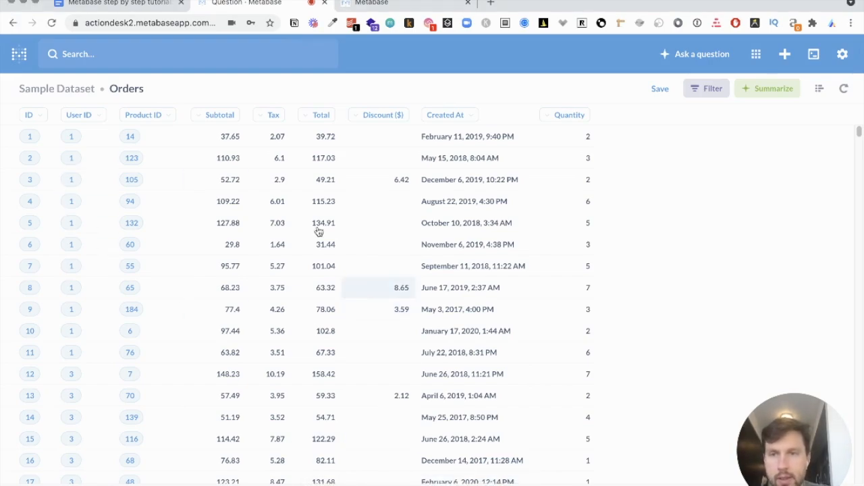
scroll(294, 254, "down", 5)
scroll(294, 254, "up", 5)
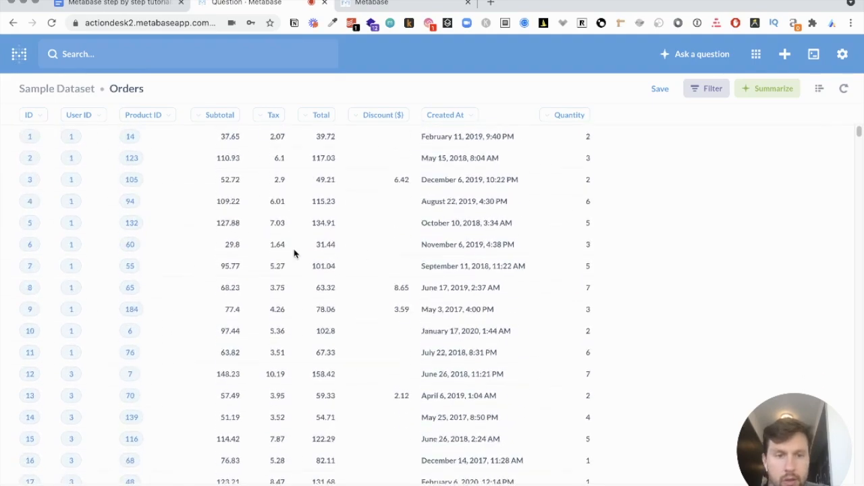
left_click_drag(800, 452, 806, 408)
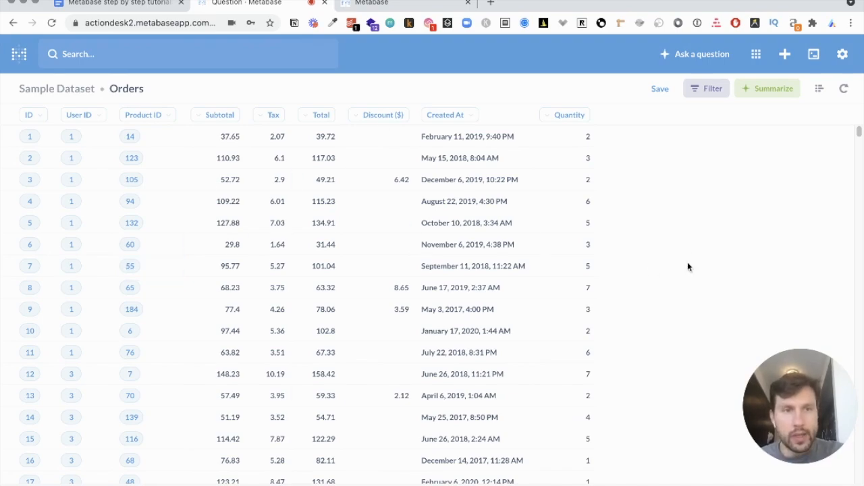
- Summarize the orders by count of rows, grouped by the order's Created At date
left_click(748, 93)
left_click_drag(758, 363, 56, 77)
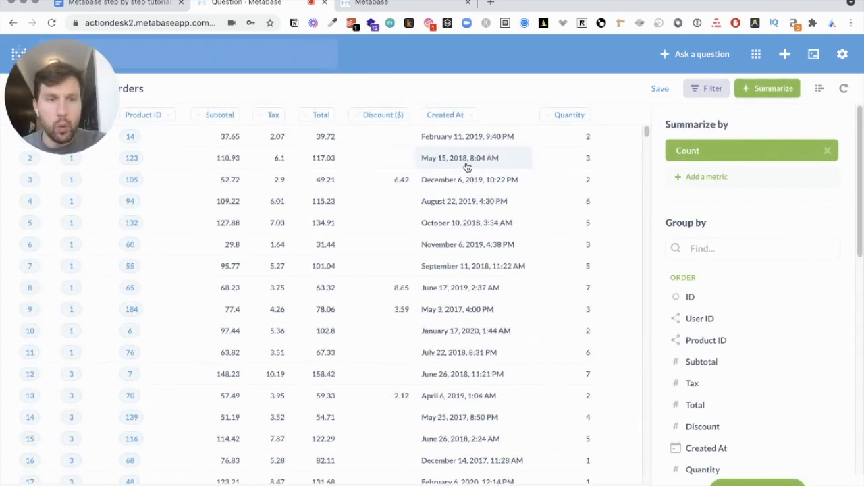
left_click(710, 251)
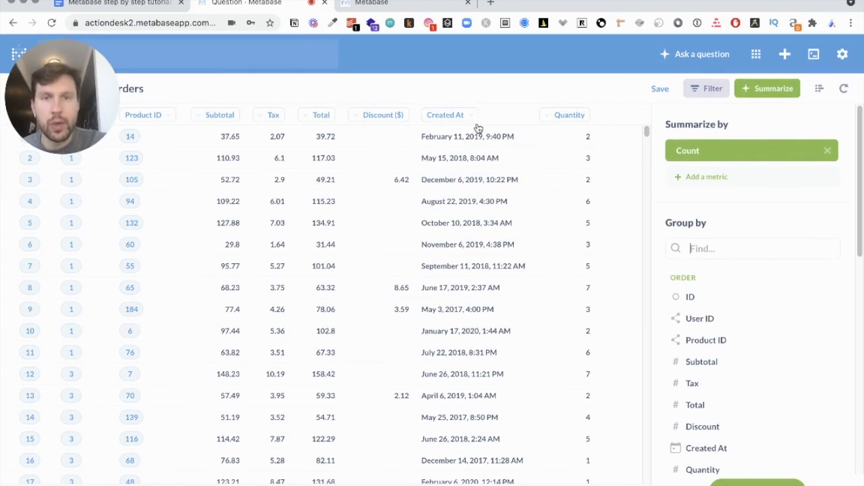
left_click(715, 249)
type("create")
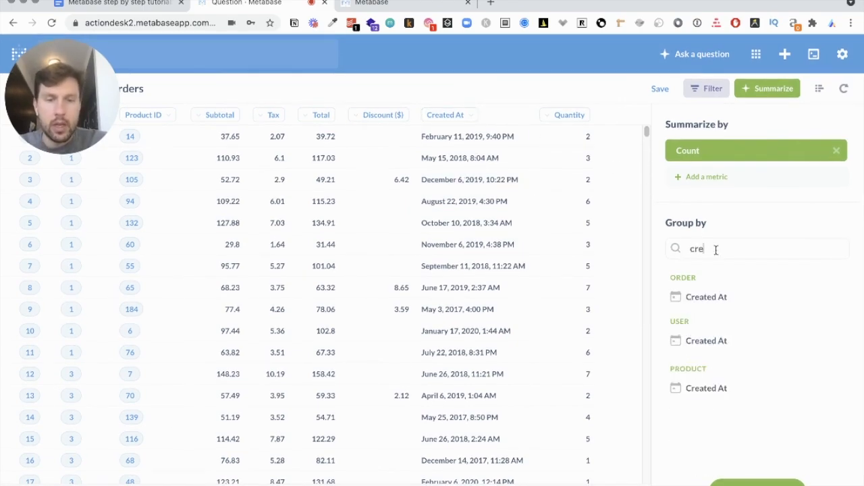
left_click(705, 297)
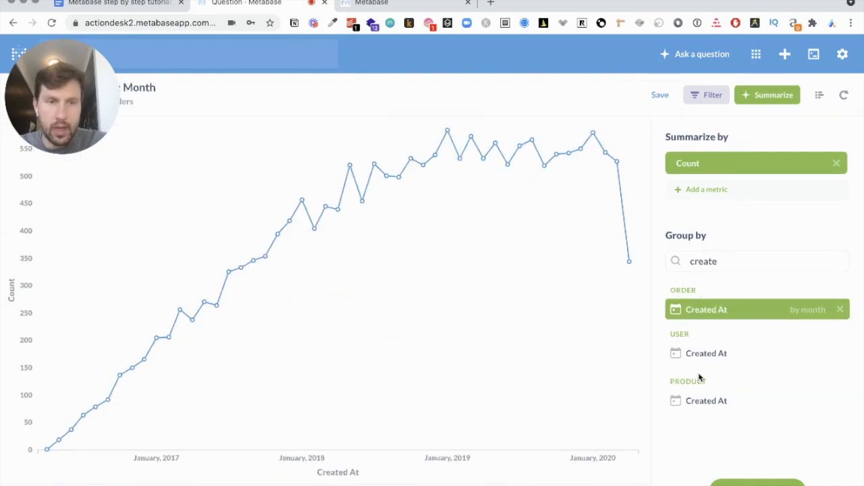
- Look through the available time groupings for the order's Created At date, leaving it grouped by month
left_click(806, 309)
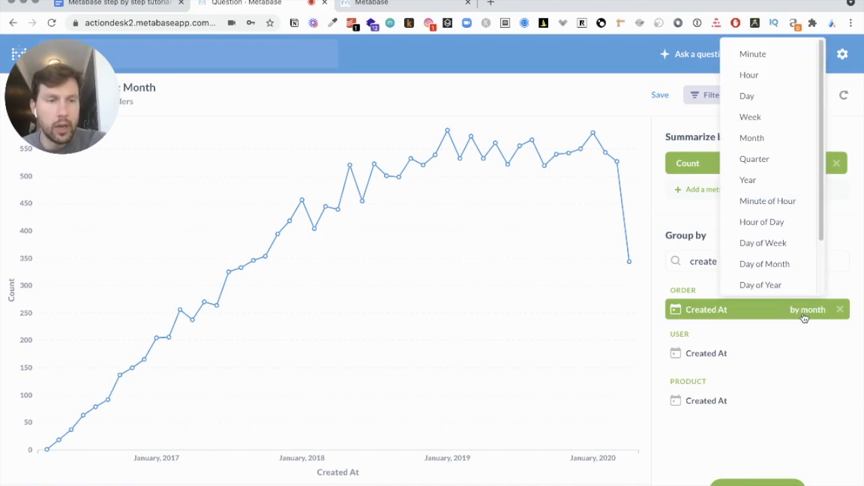
scroll(773, 156, "down", 2)
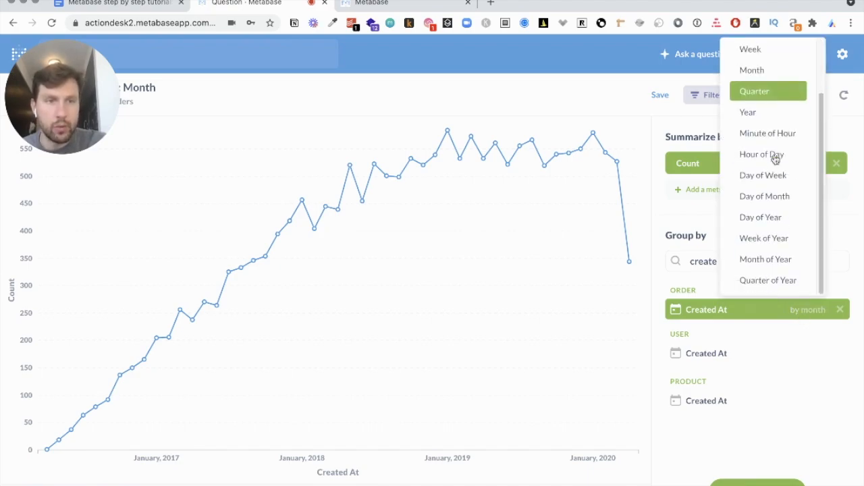
scroll(775, 160, "up", 2)
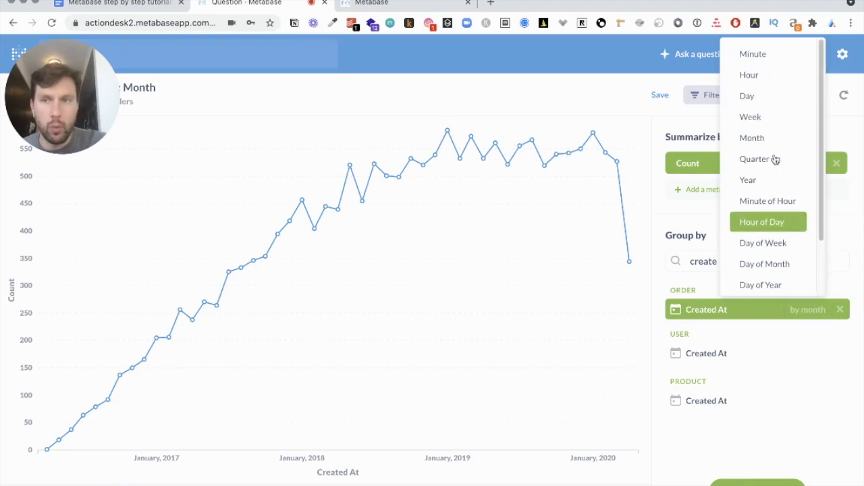
left_click(700, 315)
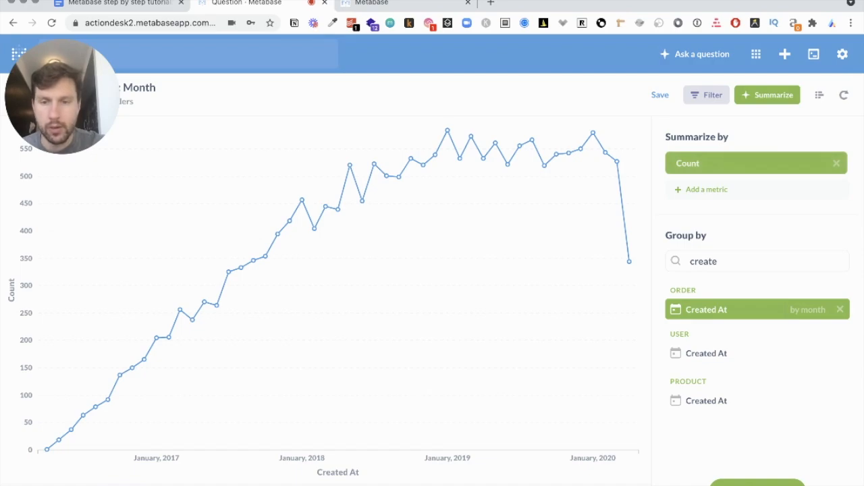
left_click(315, 485)
left_click(335, 485)
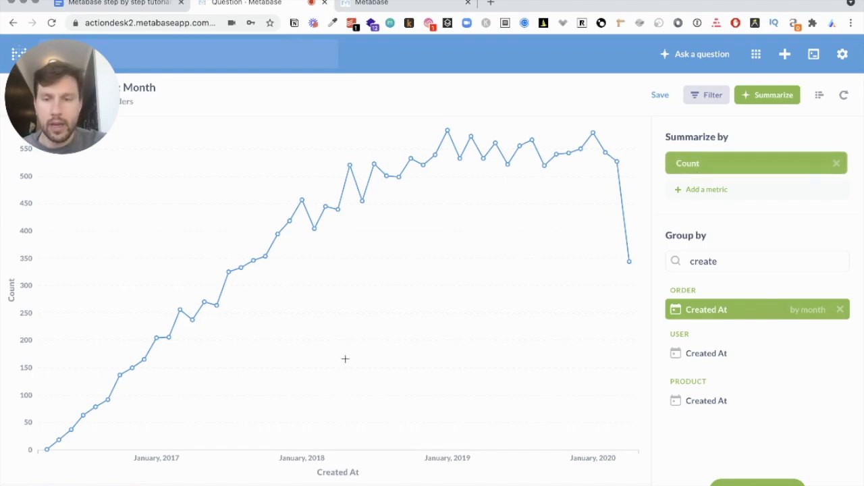
left_click_drag(83, 110, 83, 255)
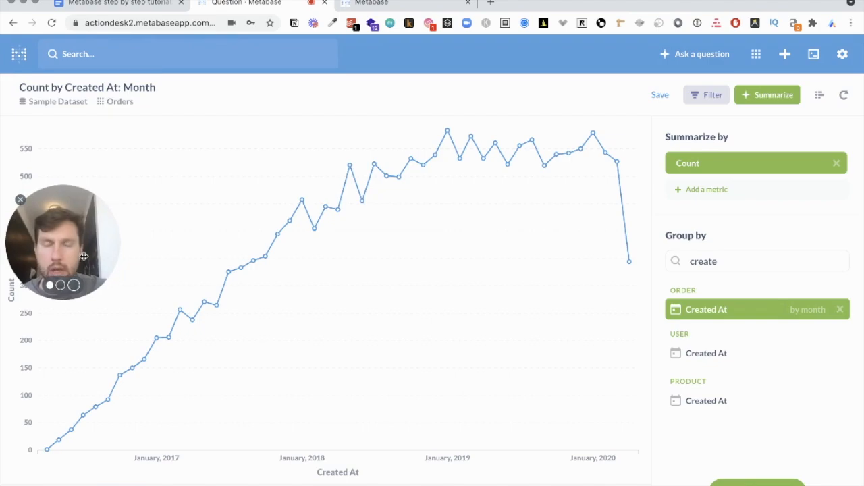
- Reset the question to the plain Orders table, and summarize it by the sum of the order Total
left_click(118, 107)
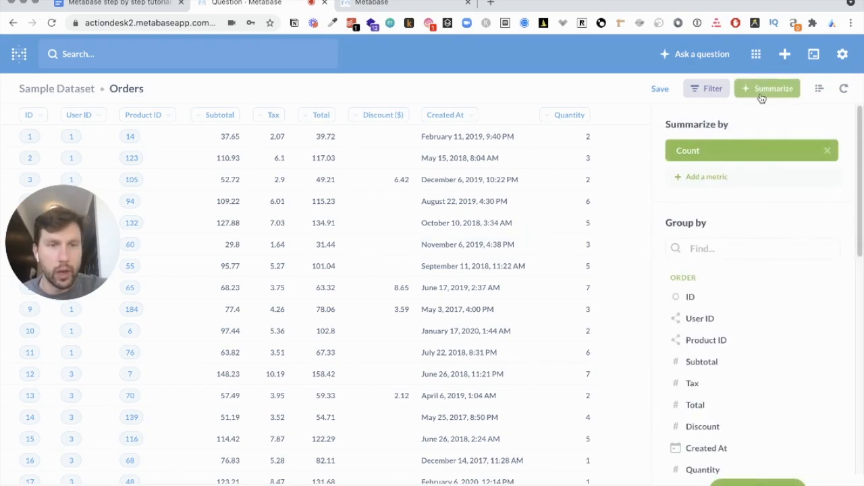
left_click(714, 151)
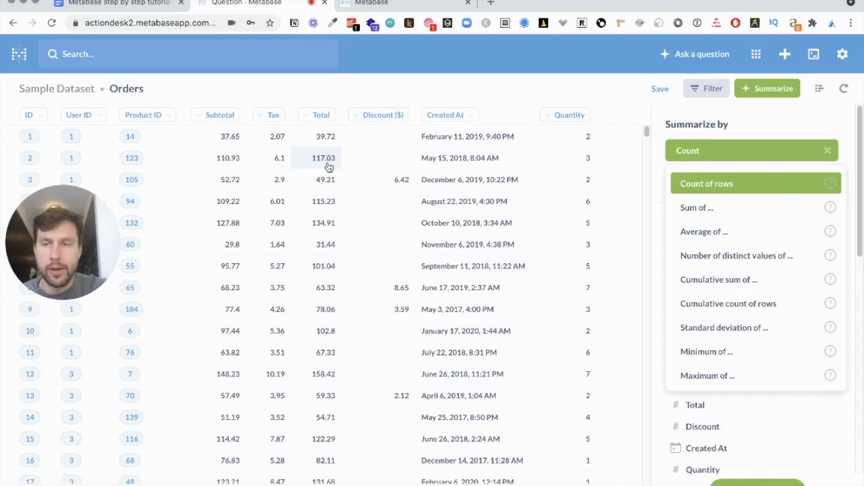
left_click(716, 214)
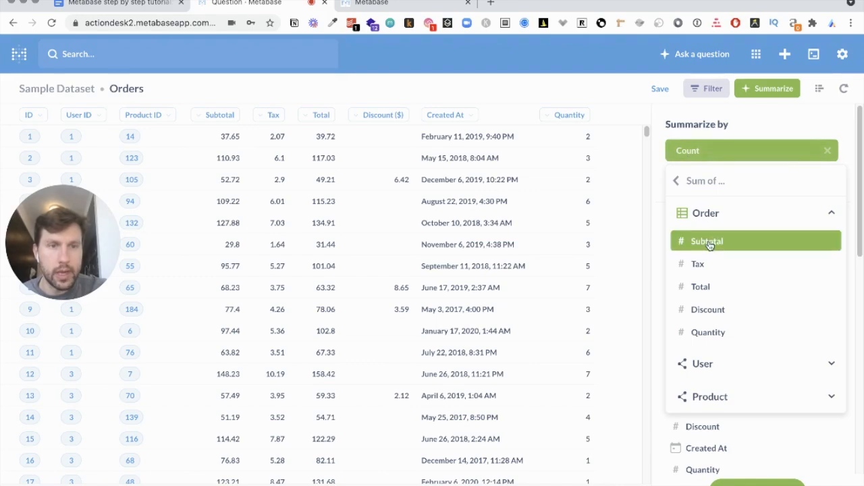
left_click(712, 288)
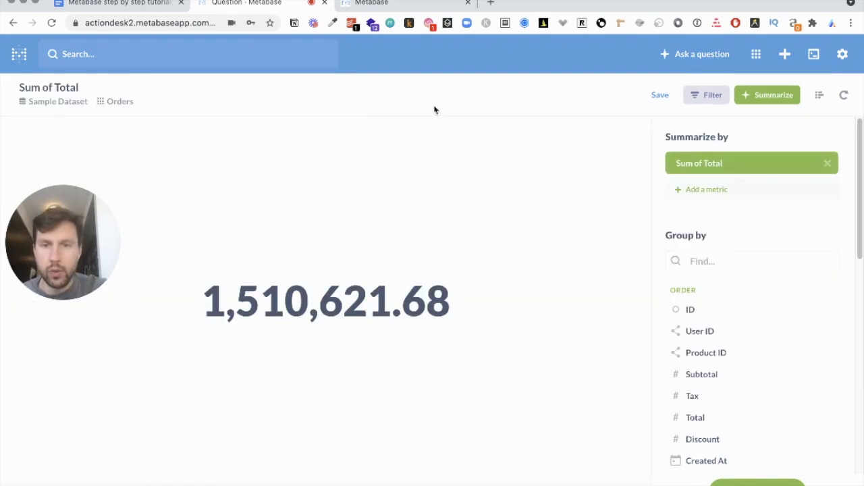
- Group the sum of Total by the order's Created At date, by month
left_click(751, 258)
type("c")
key("BackSpace")
type("create")
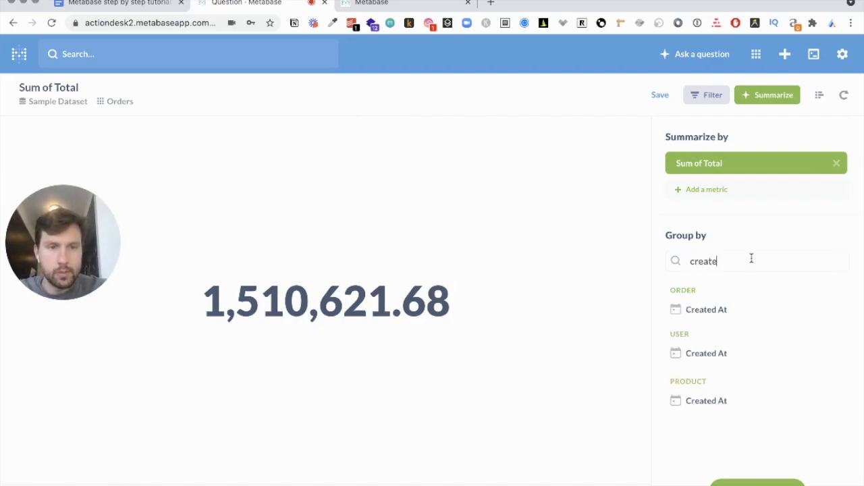
left_click(735, 309)
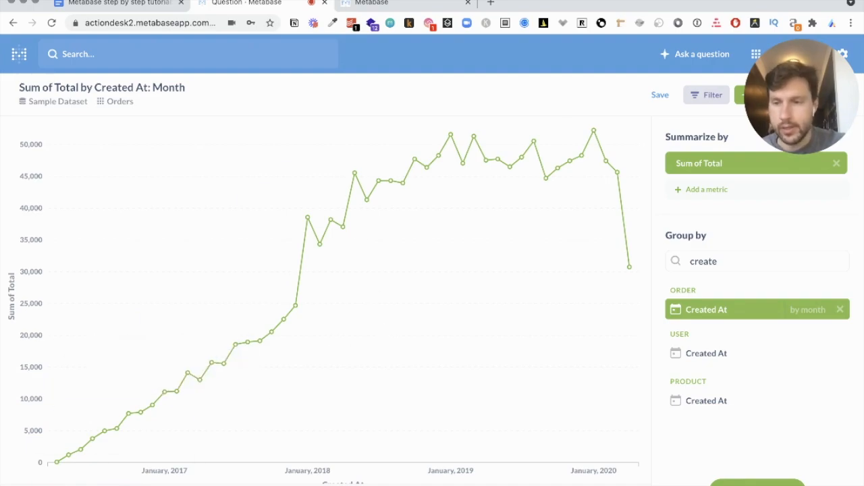
- Change the visualization of the monthly sum of Total to an area chart
left_click(58, 484)
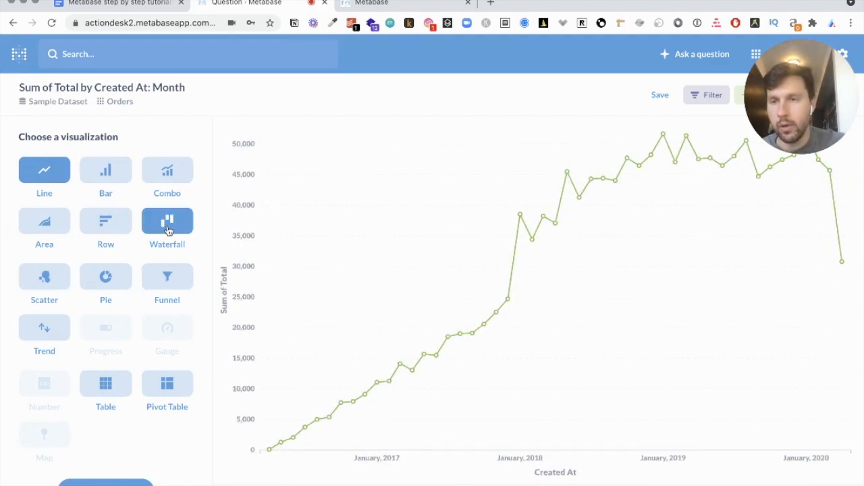
left_click(48, 227)
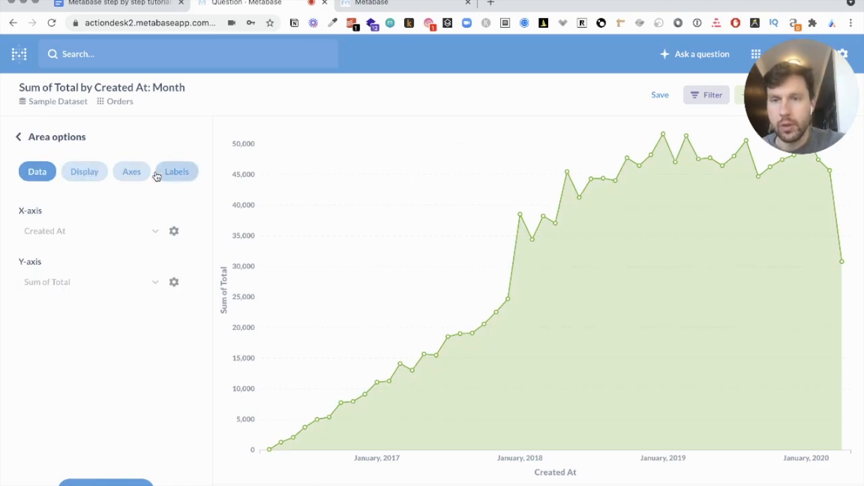
- Set the area chart's display to show no dots on lines and to show values on data points
left_click(84, 172)
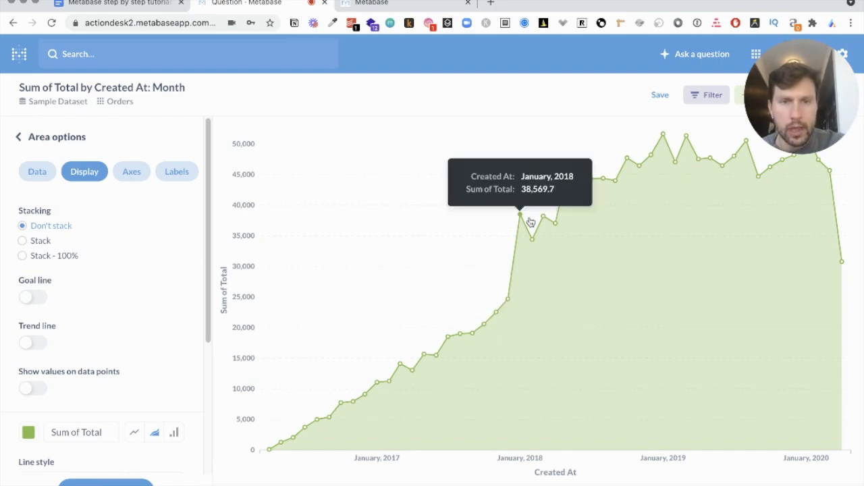
scroll(44, 316, "down", 5)
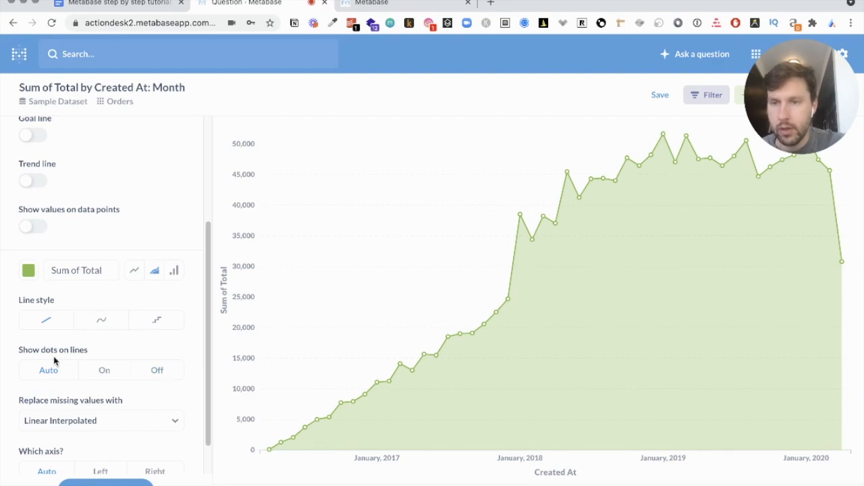
left_click(150, 370)
scroll(137, 340, "up", 3)
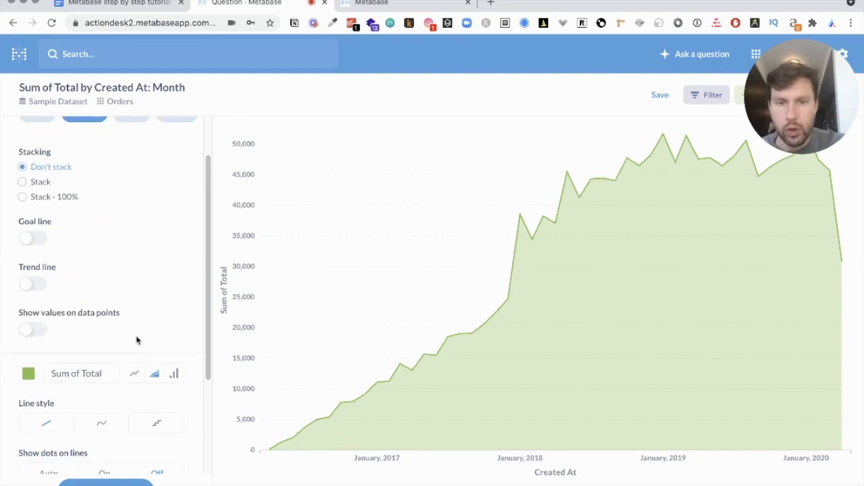
left_click(33, 330)
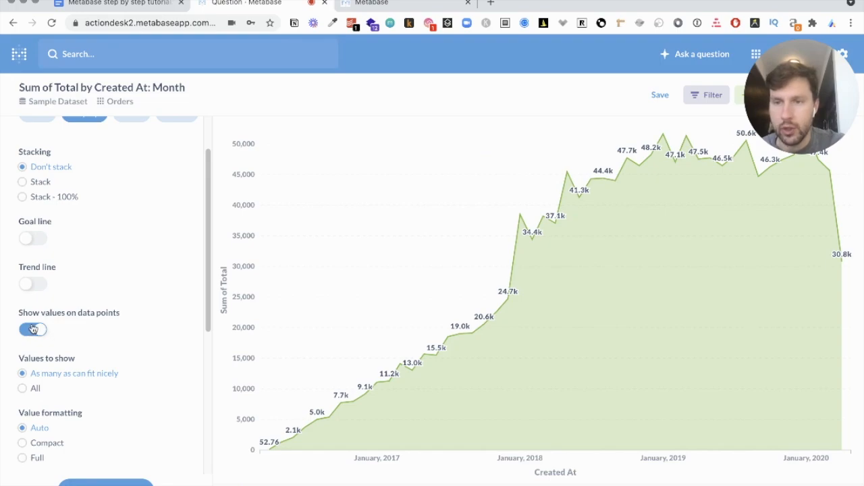
scroll(112, 313, "up", 2)
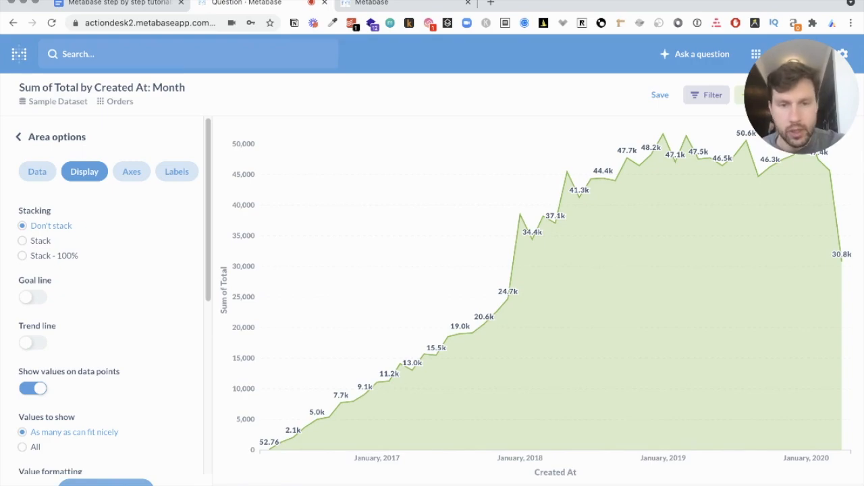
- Finish the area chart settings and save the question as "Revenue per month" in the Our analytics collection
left_click(105, 482)
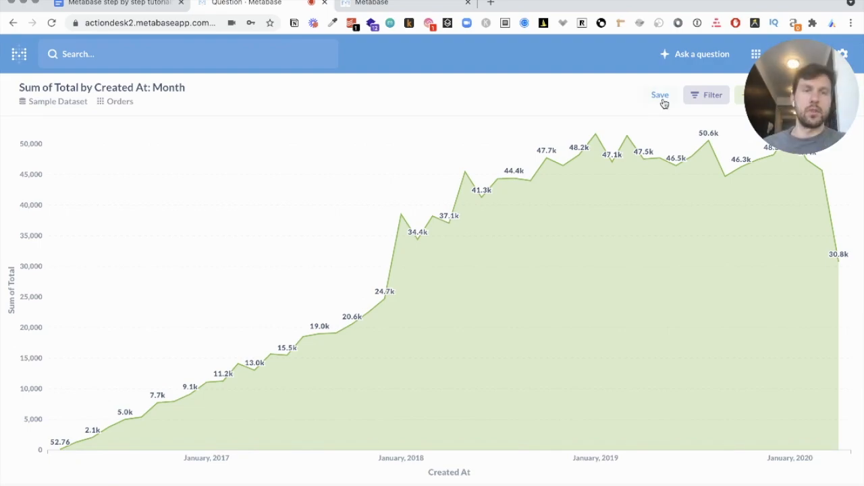
left_click(658, 96)
key("super+a")
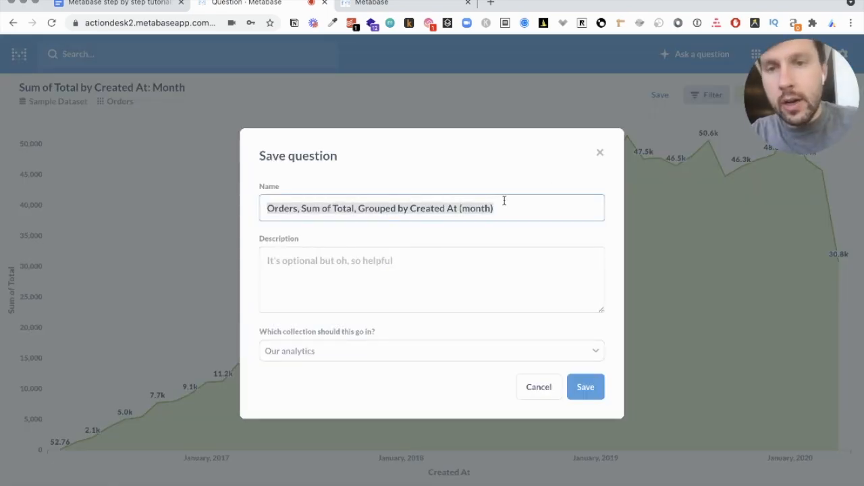
type("Re")
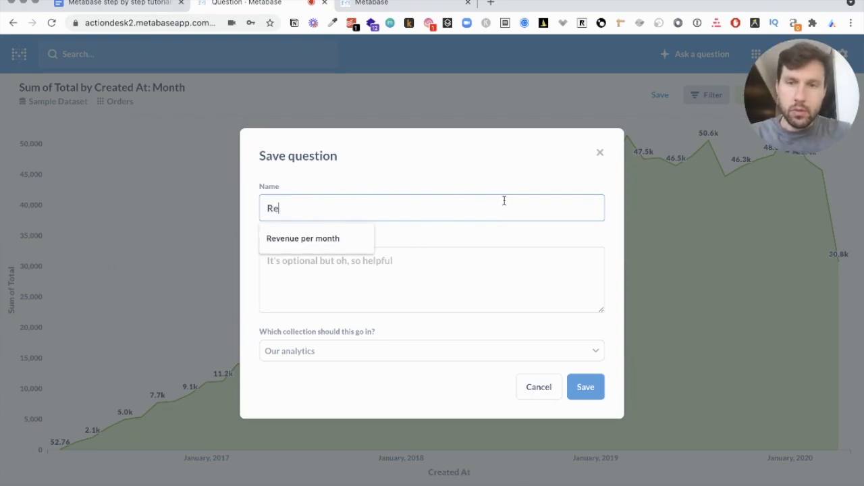
type("venue per month")
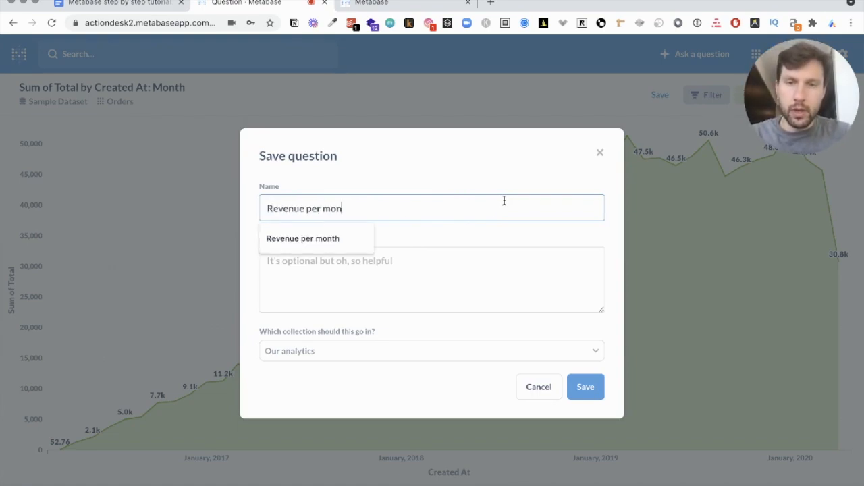
left_click(448, 351)
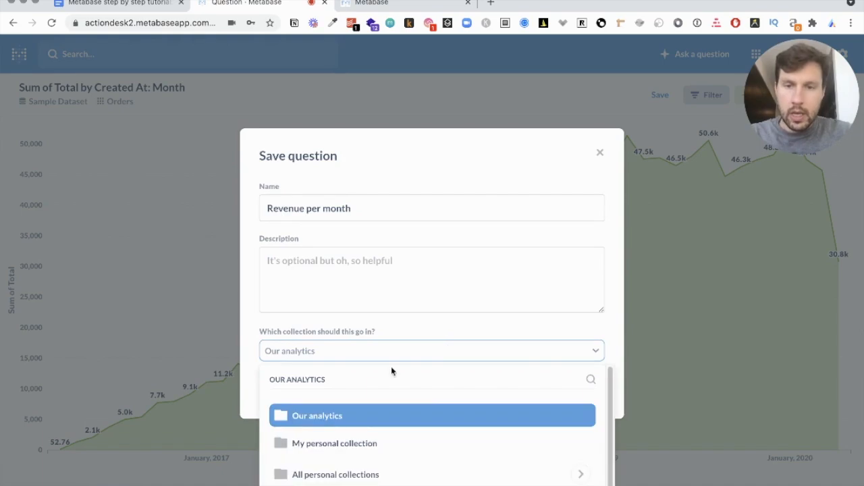
left_click(341, 414)
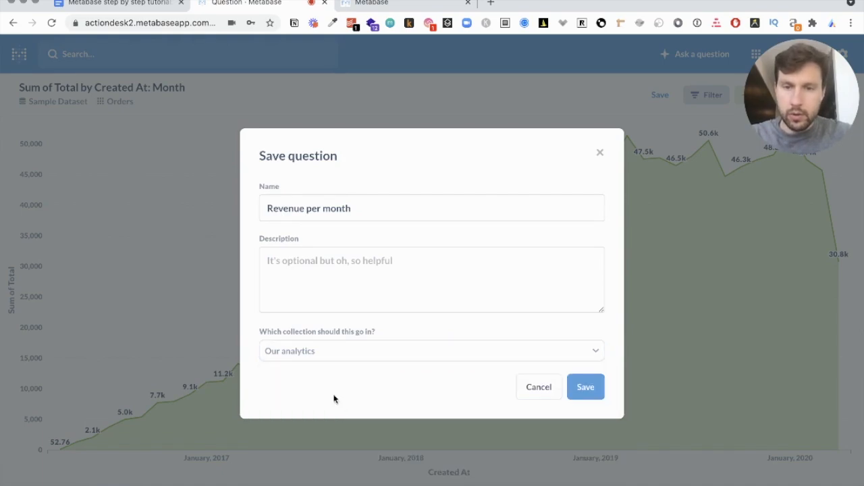
left_click(588, 390)
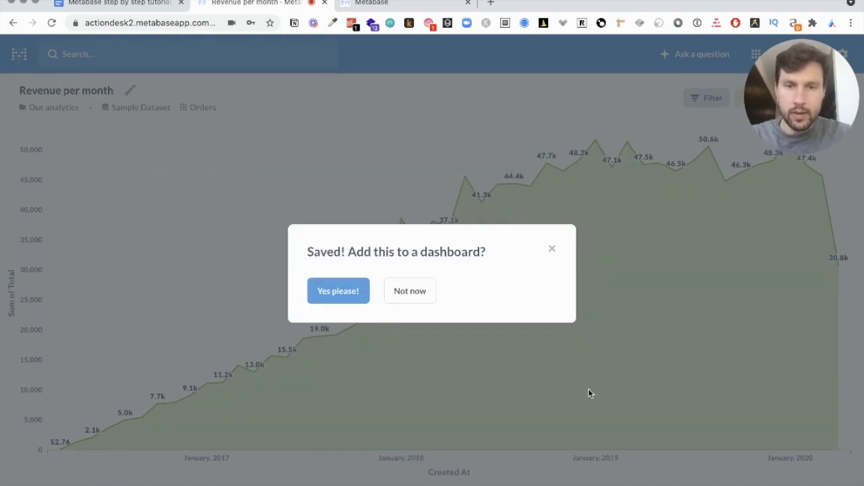
- Add the saved question to a new dashboard named "Metabase demo video" in the Our analytics collection
left_click(331, 294)
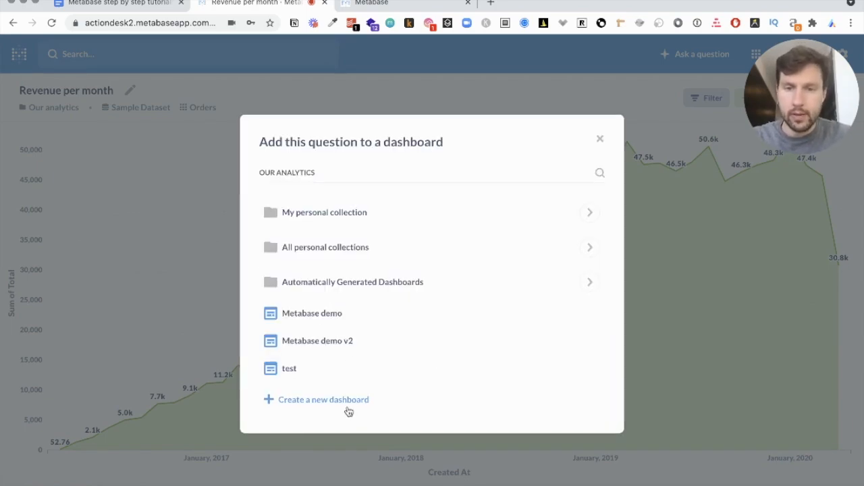
left_click(346, 400)
left_click(291, 206)
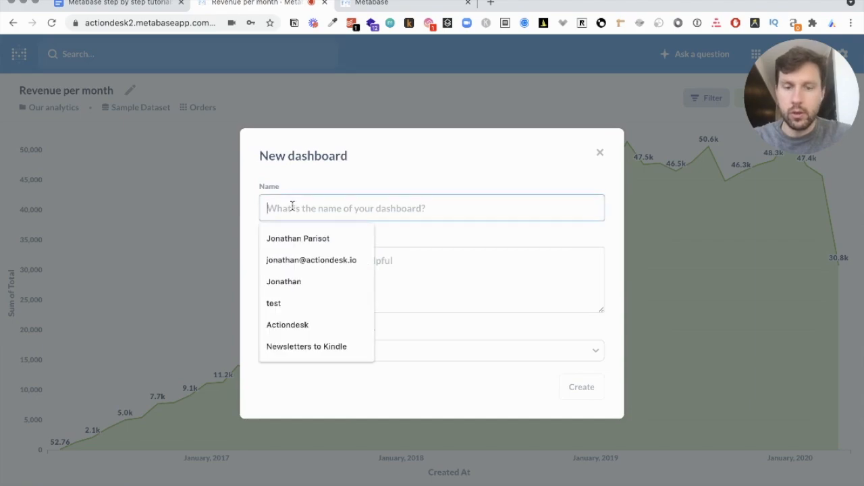
type("Metabase")
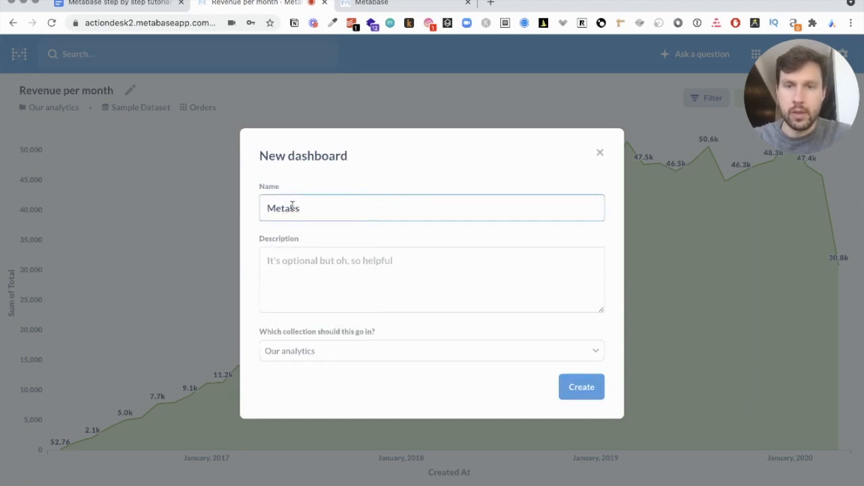
type(" demo video")
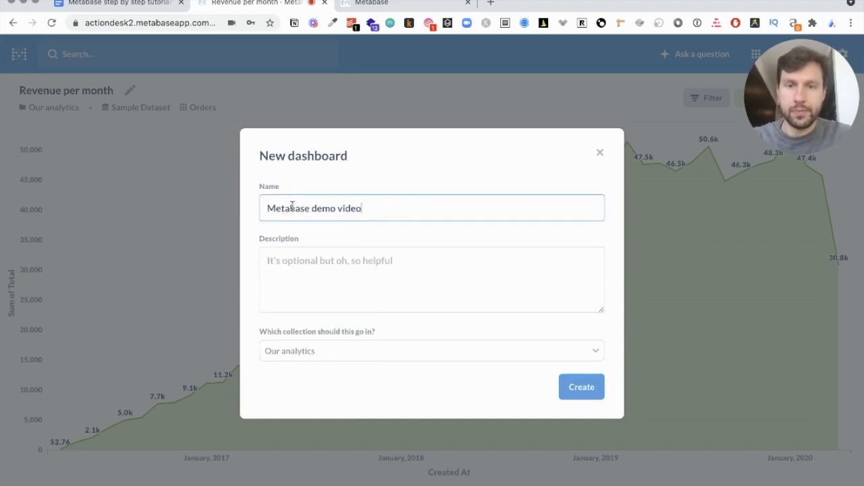
left_click(567, 392)
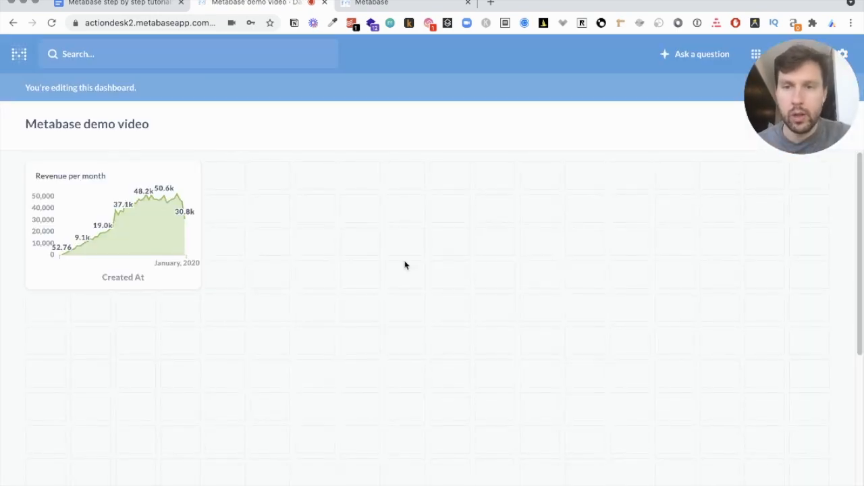
- Enlarge the Revenue per month card on the dashboard and save the dashboard
left_click_drag(794, 67, 210, 46)
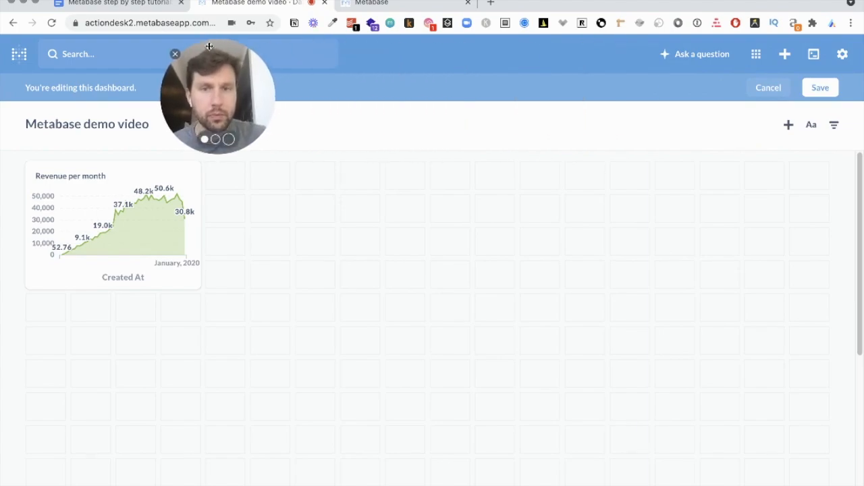
left_click_drag(197, 281, 322, 344)
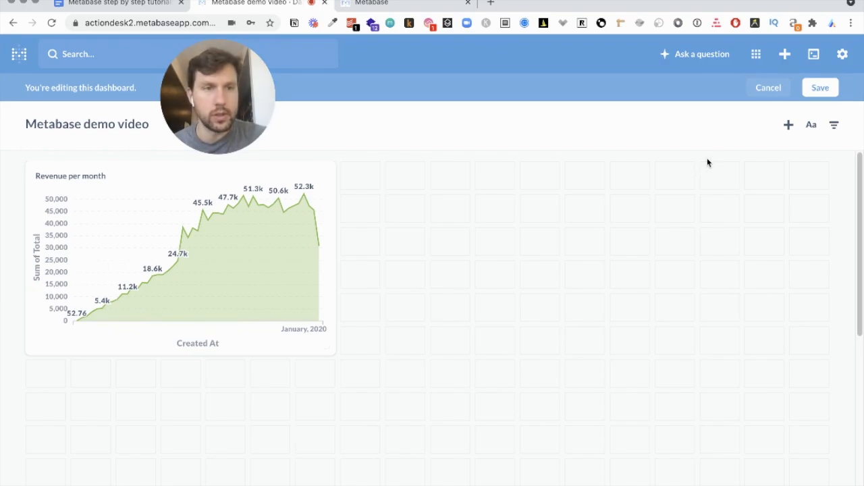
left_click(820, 88)
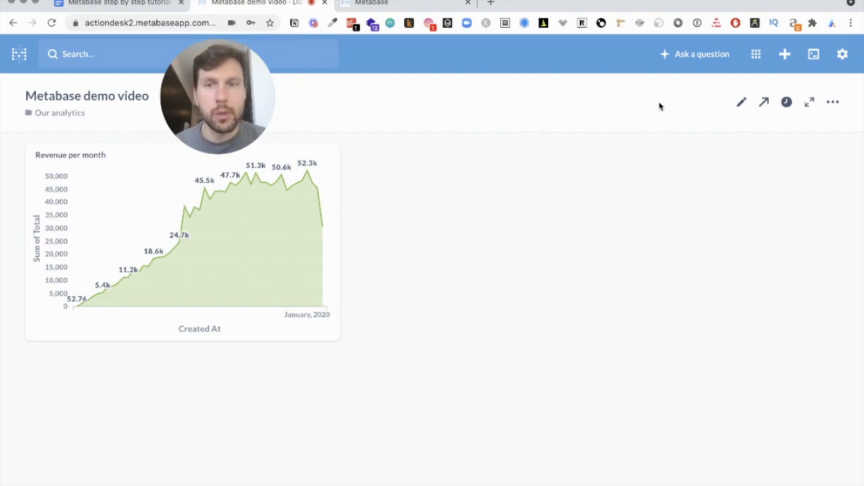
- Start a new simple question on the Orders table of the Sample Dataset
left_click(694, 61)
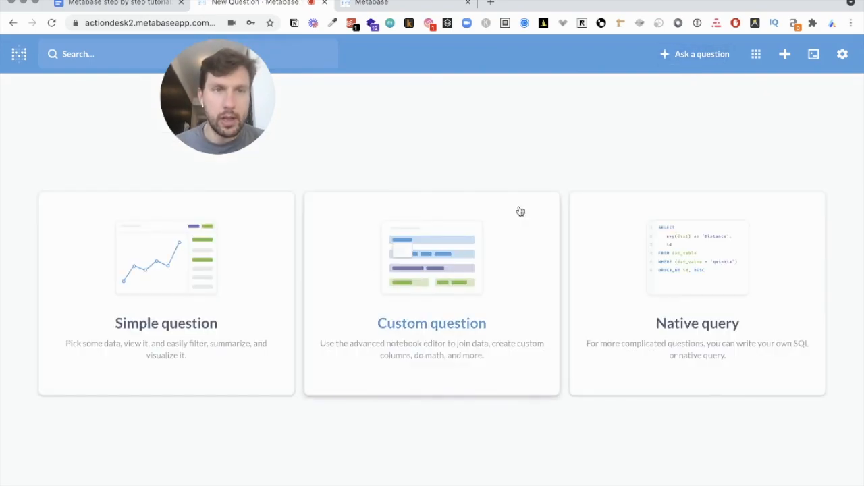
left_click(153, 331)
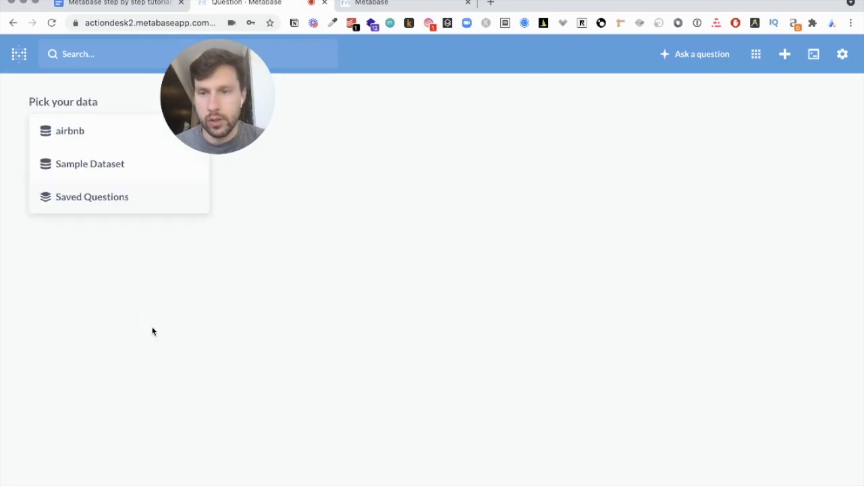
left_click(71, 163)
left_click(73, 184)
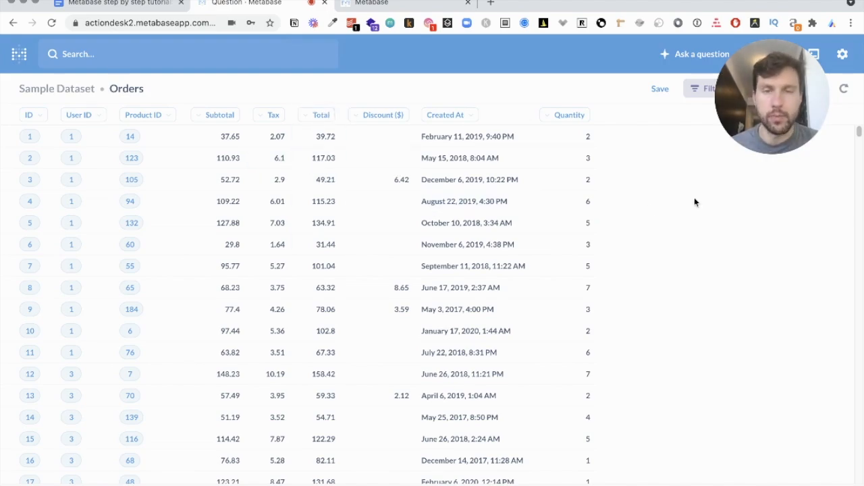
- Look over the notebook editor's options for the Orders question and return to the results table
mouse_move(755, 110)
left_click_drag(754, 109, 34, 452)
left_click(563, 79)
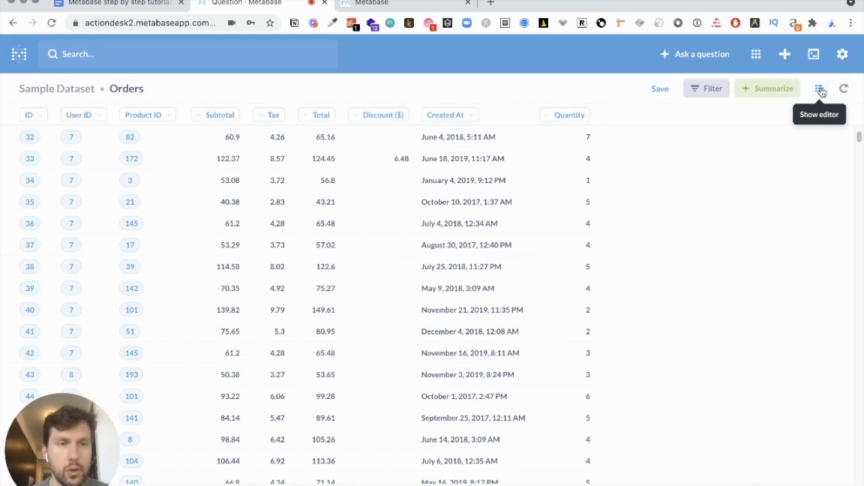
left_click(820, 90)
left_click_drag(82, 462, 759, 463)
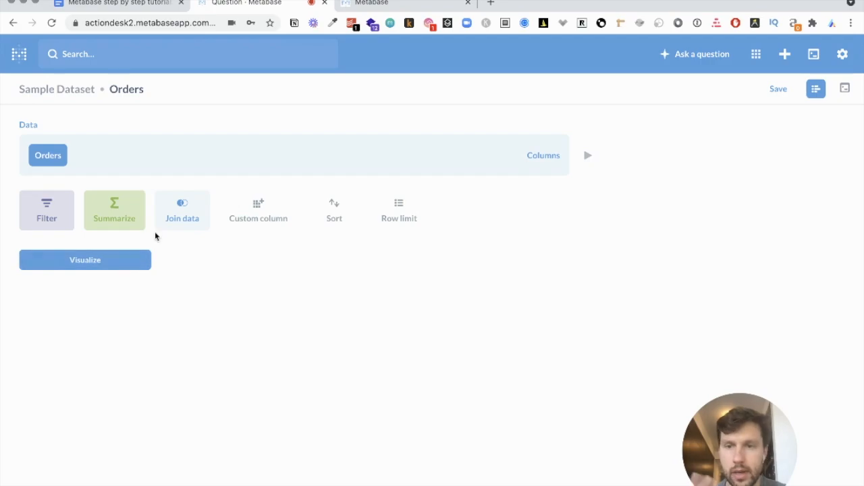
left_click(113, 261)
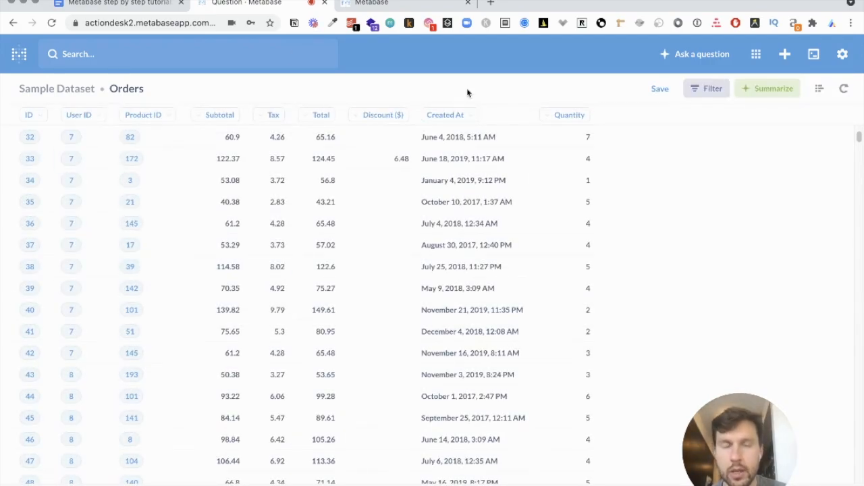
- Add a custom column to the Orders question in the notebook editor, with the formula [Total] - [Discount]
left_click(819, 90)
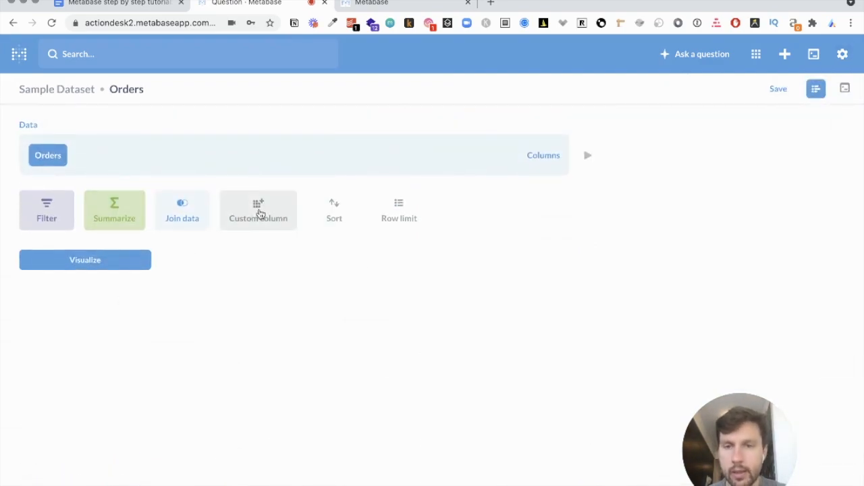
left_click(271, 220)
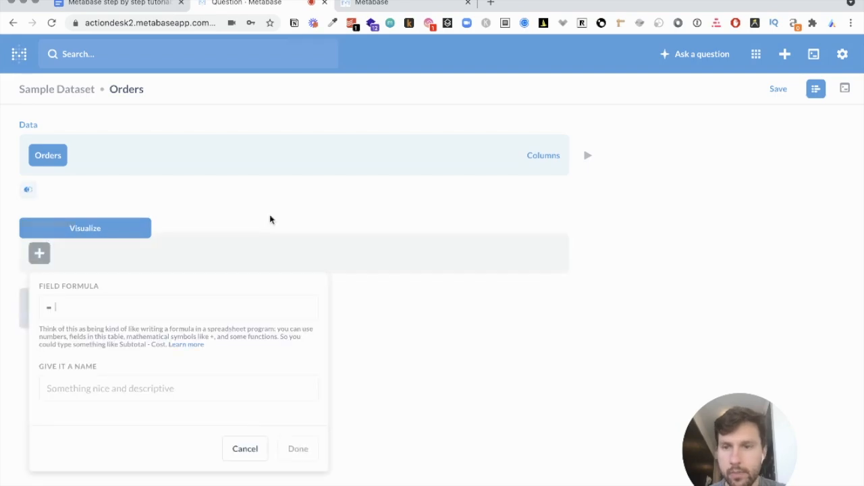
left_click(79, 309)
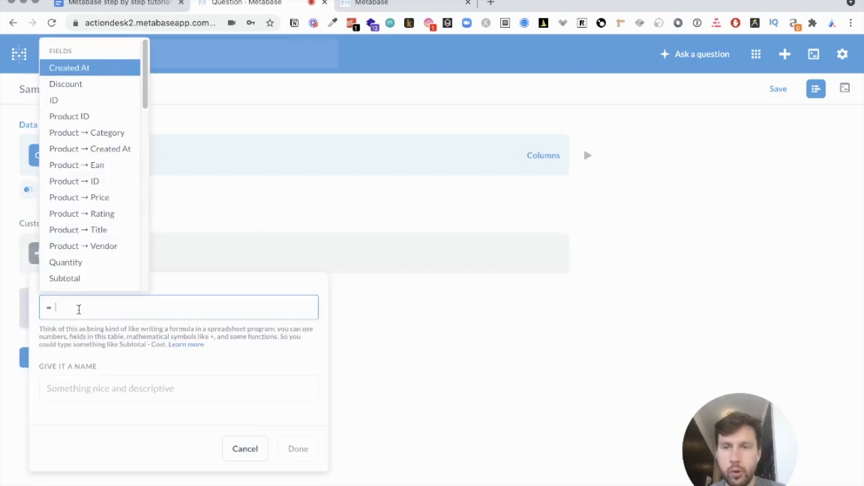
type("tot")
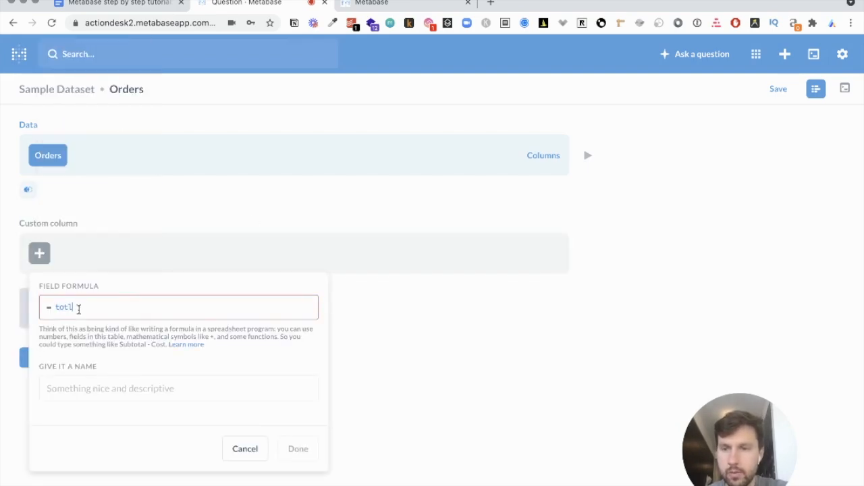
key("Return")
type("-")
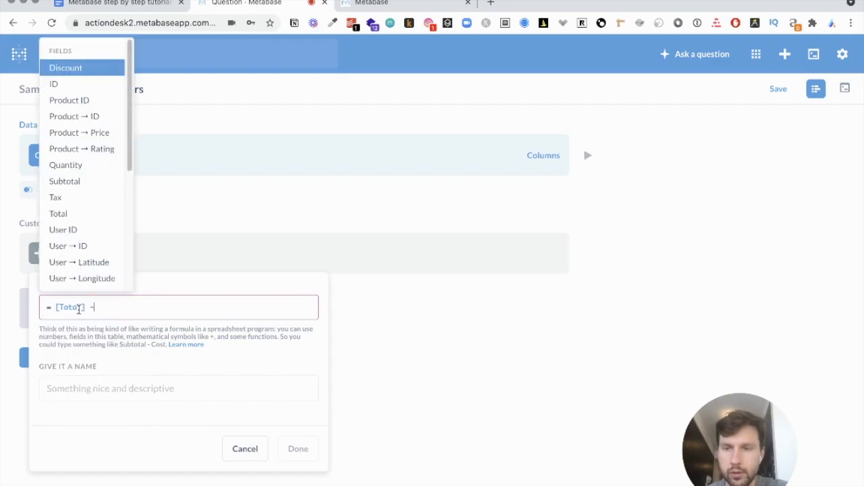
type(" disc")
key("Return")
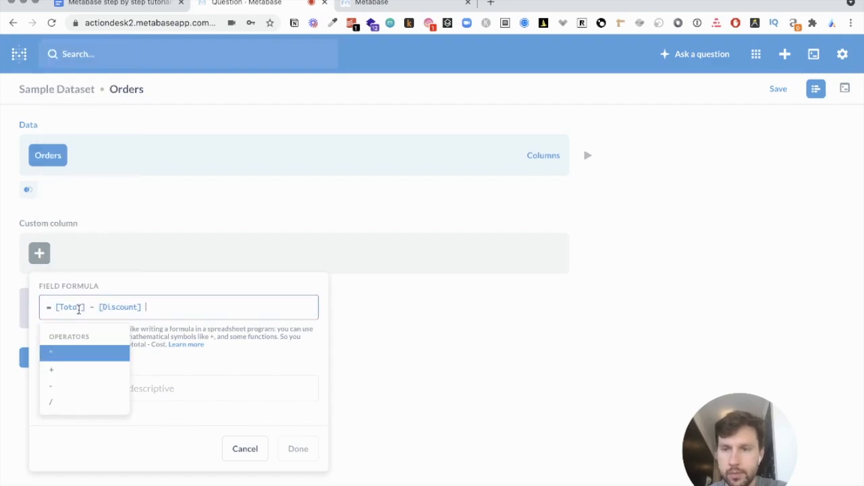
left_click(251, 368)
- Name the custom column "Net revenue", add it to the question, and visualize the resulting Orders table
left_click(160, 388)
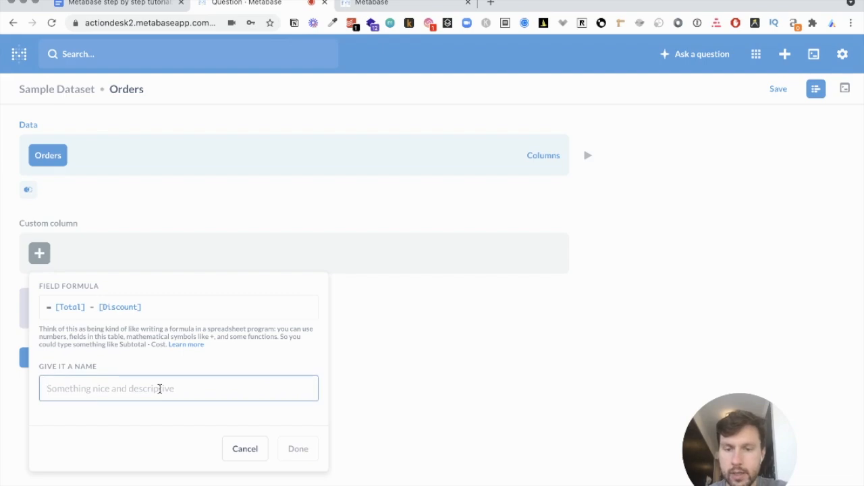
type("NEt")
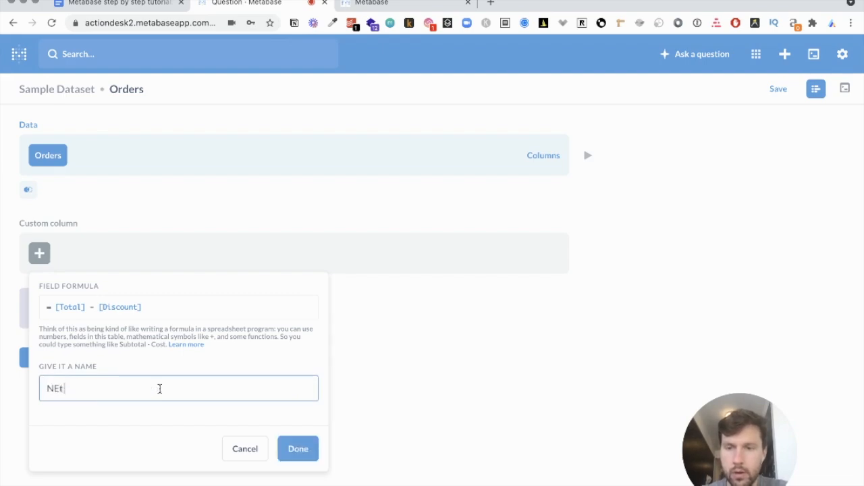
type(" revenue")
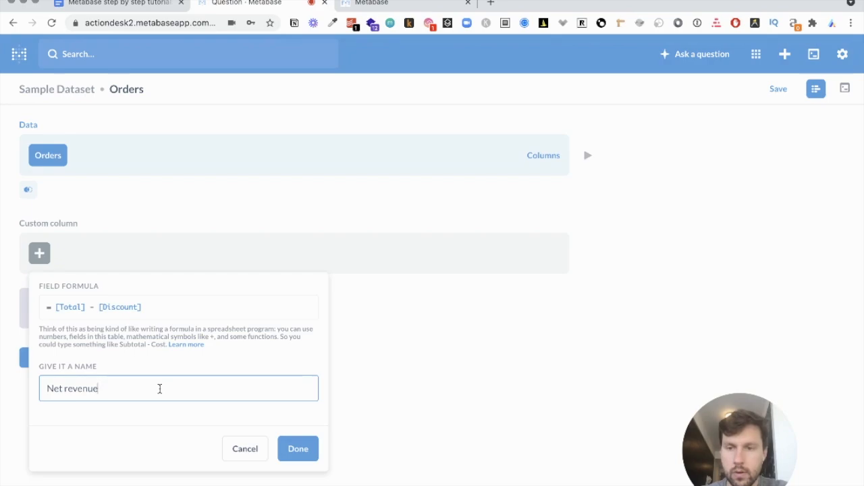
left_click(297, 449)
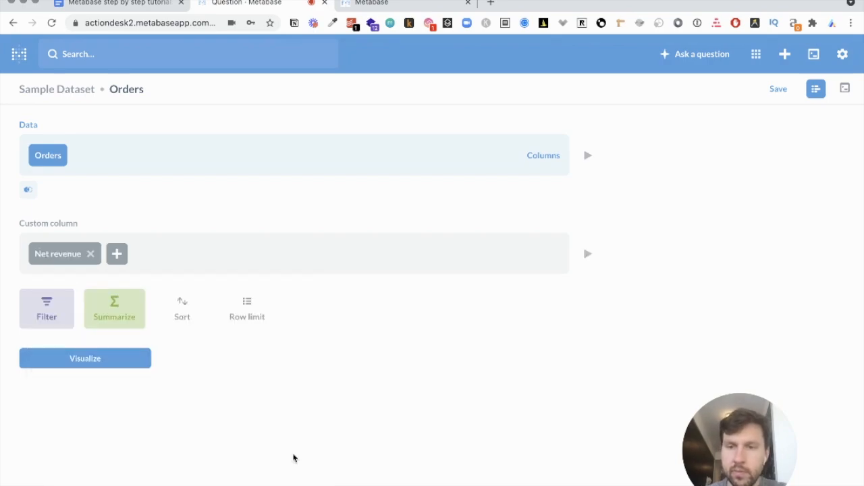
left_click(62, 358)
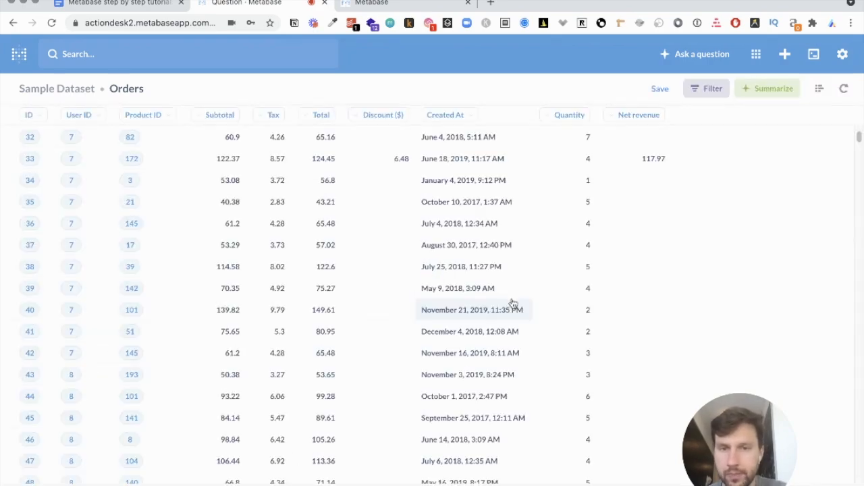
scroll(543, 268, "up", 10)
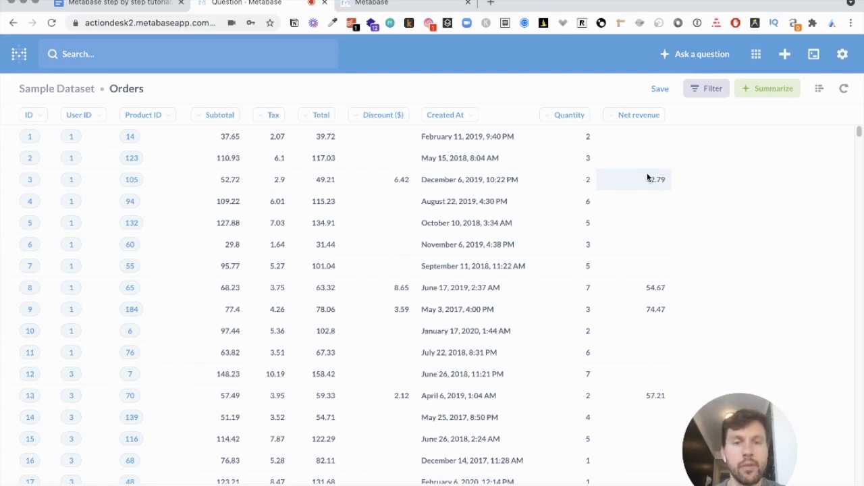
- Summarize the Orders table with two metrics: Sum of Total and Sum of Discount
left_click(765, 91)
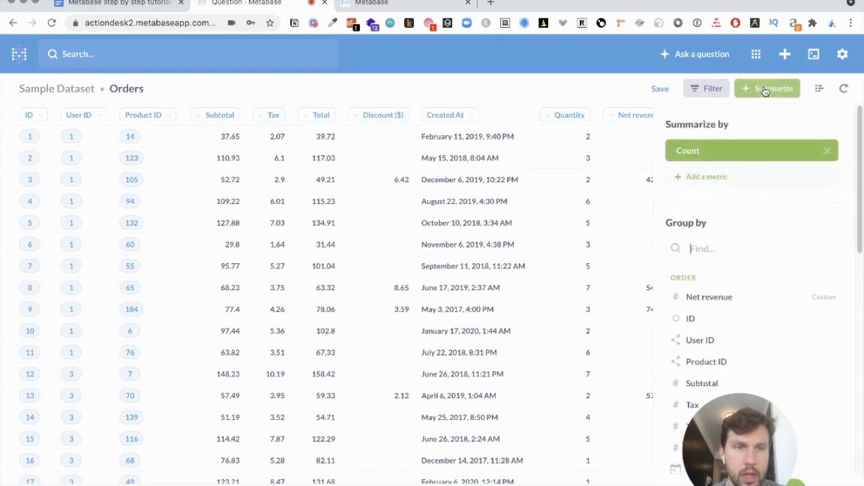
left_click(721, 151)
left_click(712, 208)
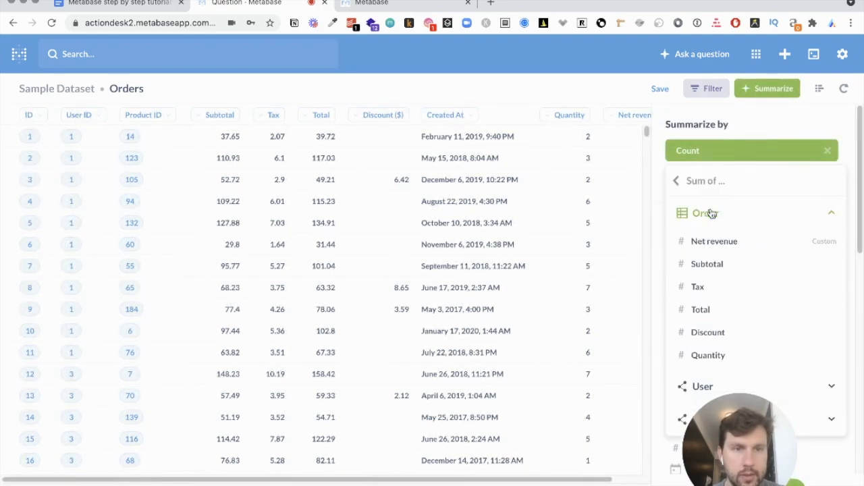
left_click(701, 309)
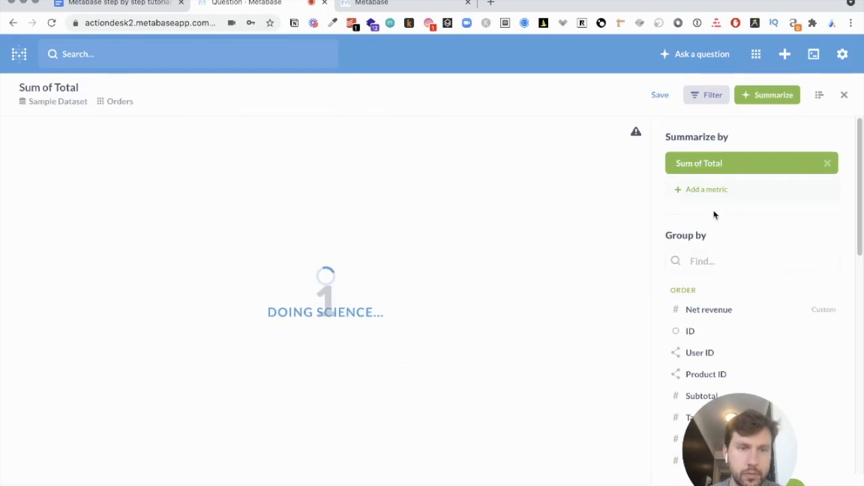
left_click(719, 192)
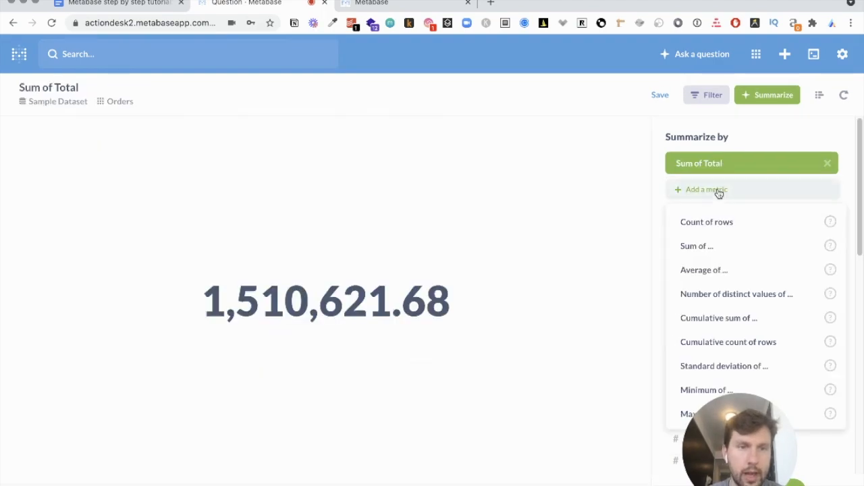
left_click(709, 252)
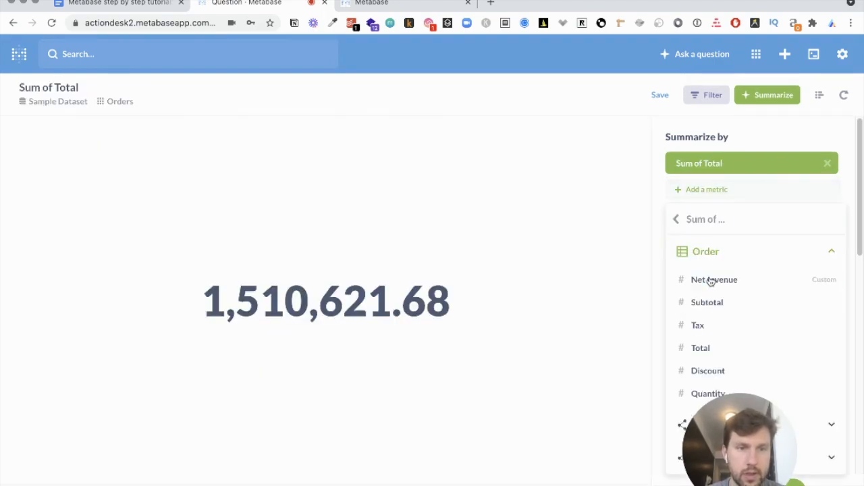
left_click(714, 370)
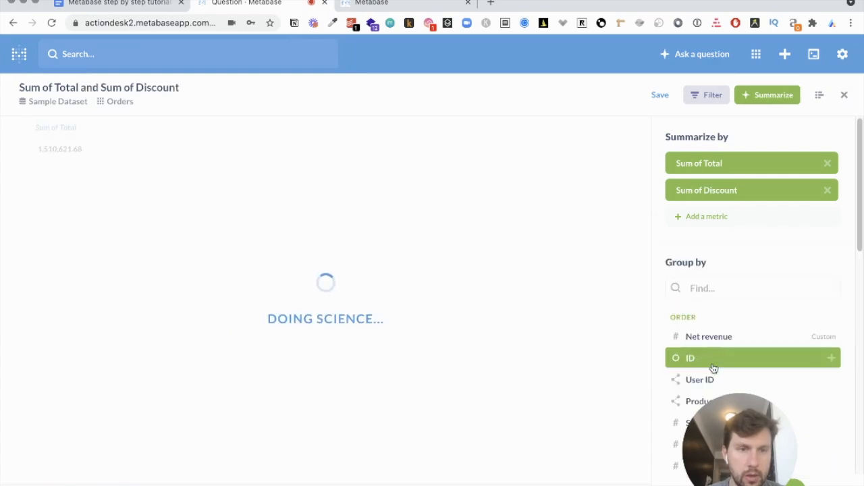
- Group the summary by the order's Created At month and show the result as a table
left_click(707, 284)
type("create")
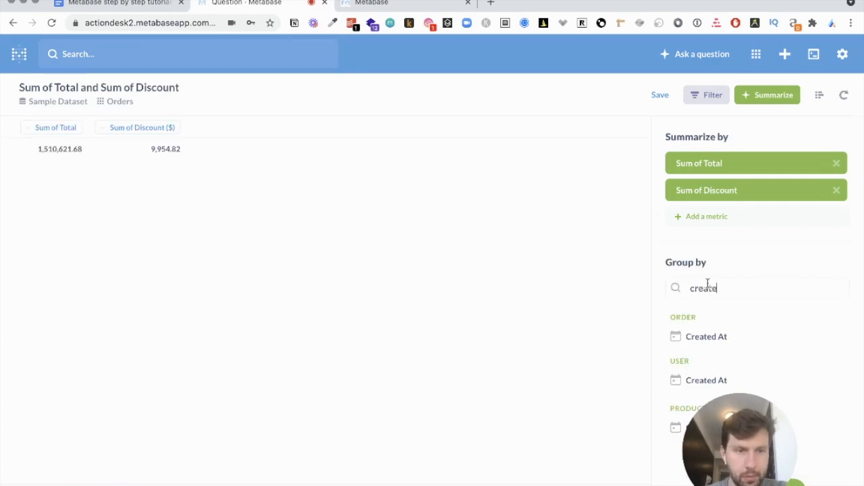
left_click(707, 343)
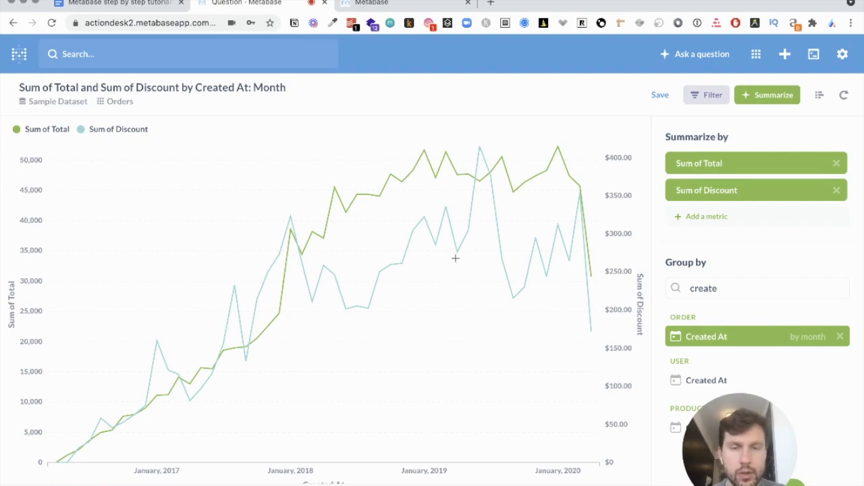
left_click(314, 485)
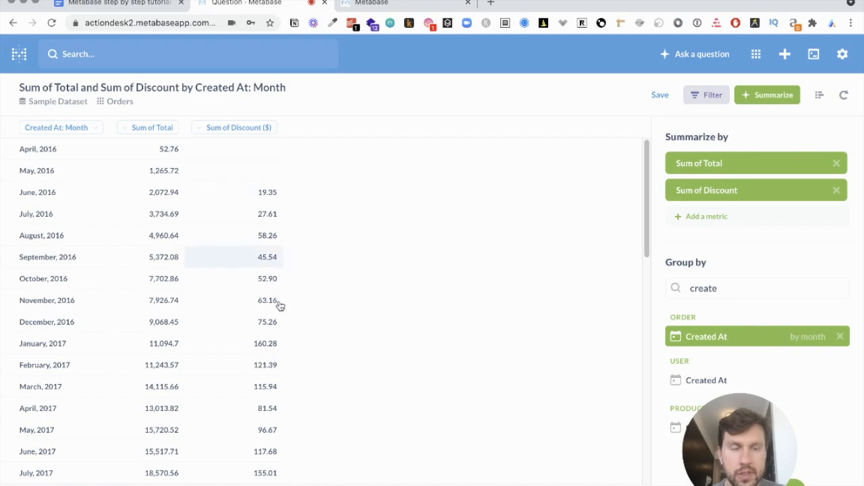
- Add a custom column after the summary in the notebook editor, with the formula [Sum of Total] - [Sum of Discount]
left_click(825, 95)
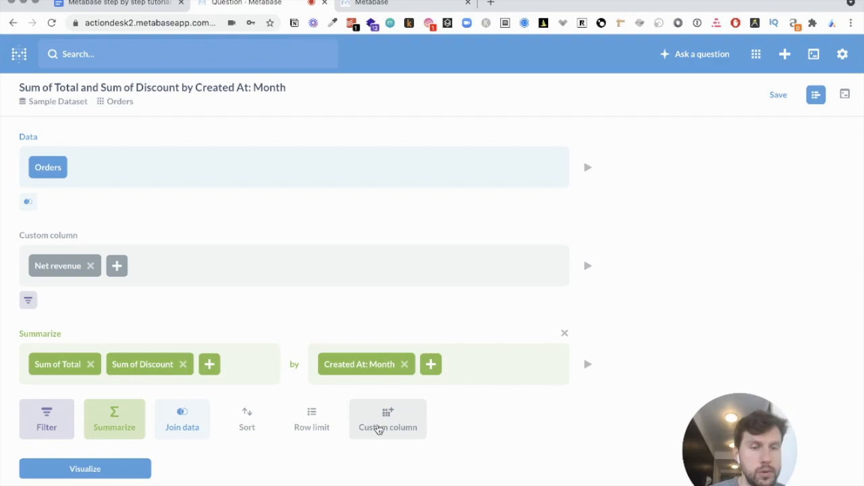
left_click(378, 430)
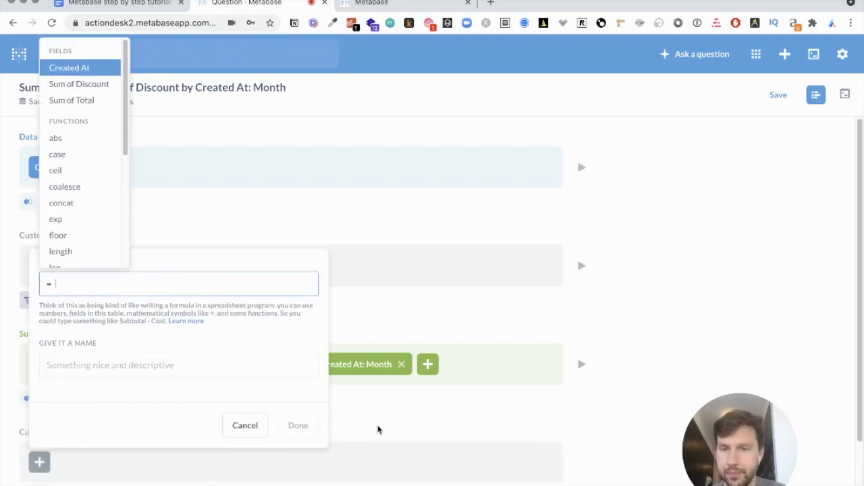
type("sum")
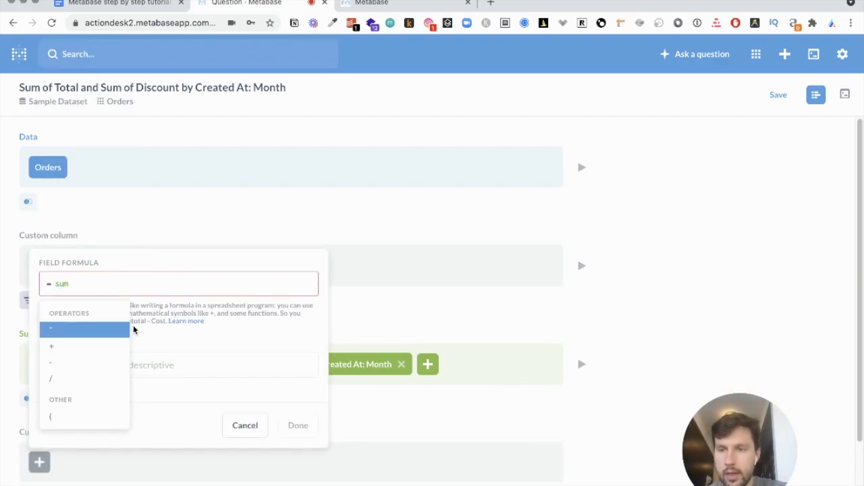
key("BackSpace")
key("BackSpace")
key("Down")
key("Return")
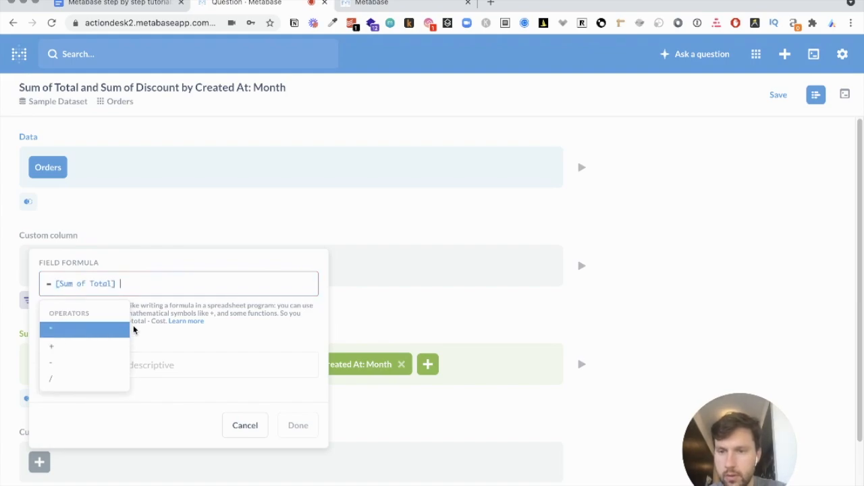
type("- sum")
key("BackSpace")
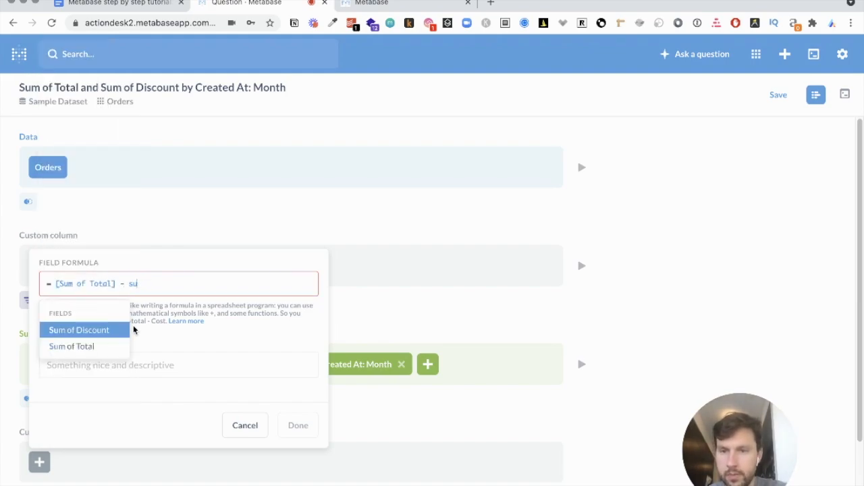
key("Down")
key("Up")
key("Return")
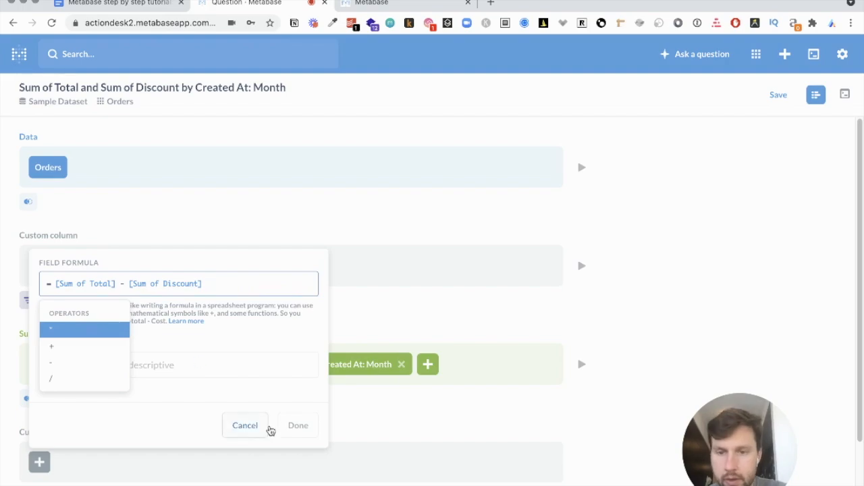
left_click(280, 403)
- Name the summarized custom column "Net Revenue", add it, visualize the question and look through the monthly rows
left_click(178, 359)
type("Net ")
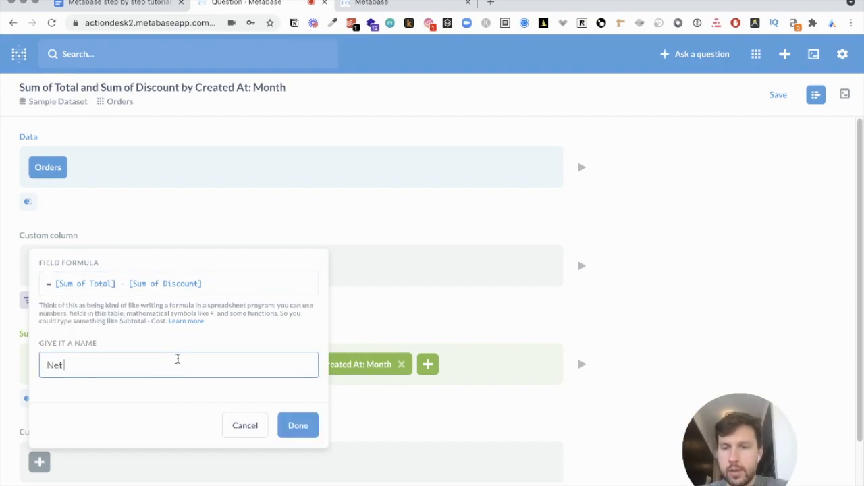
type("Reve")
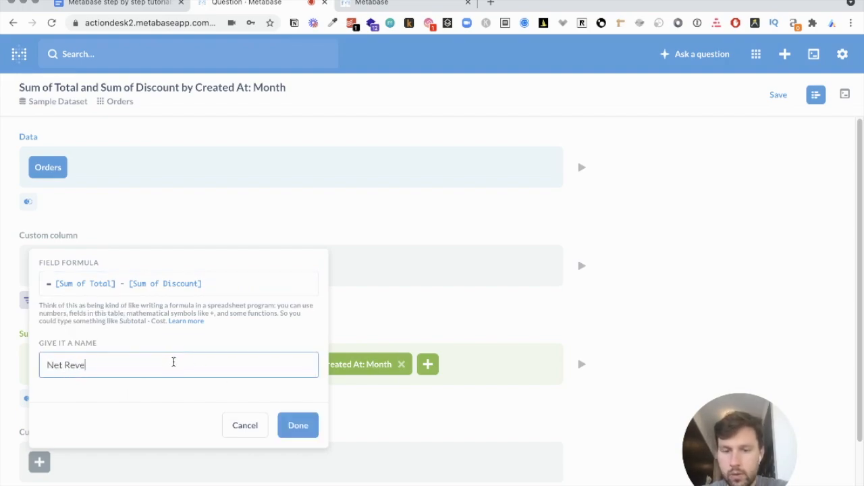
left_click(293, 427)
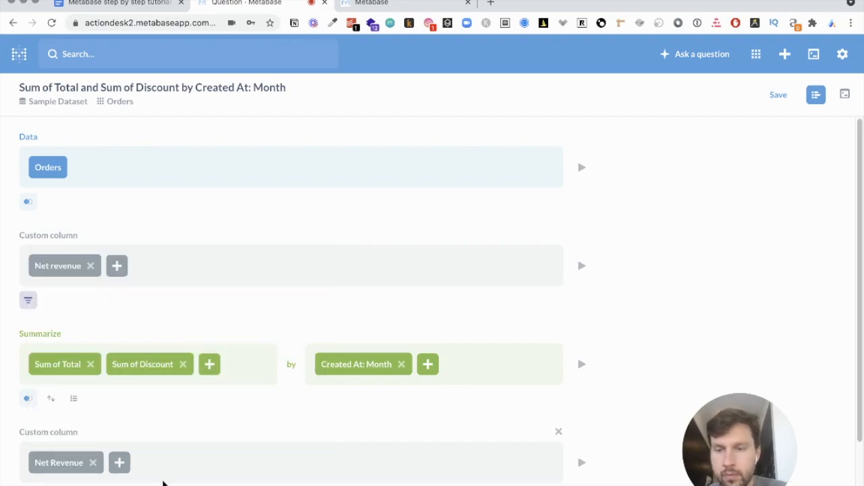
scroll(135, 472, "down", 2)
left_click(101, 480)
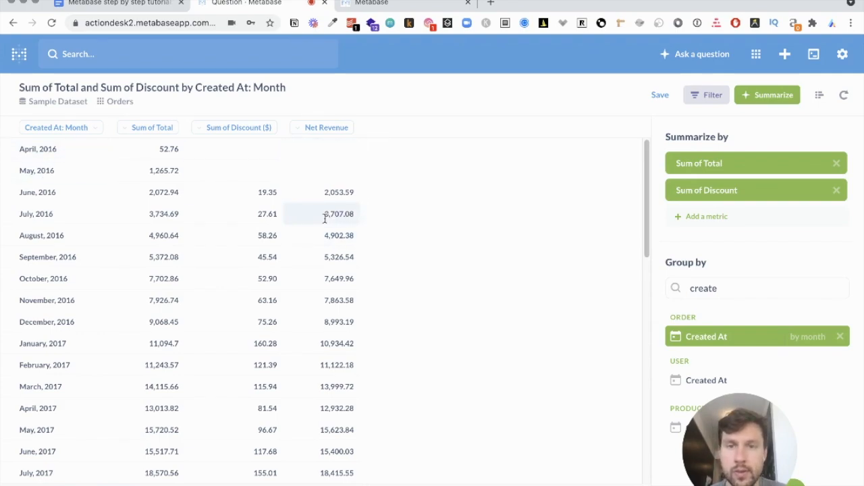
scroll(325, 224, "down", 10)
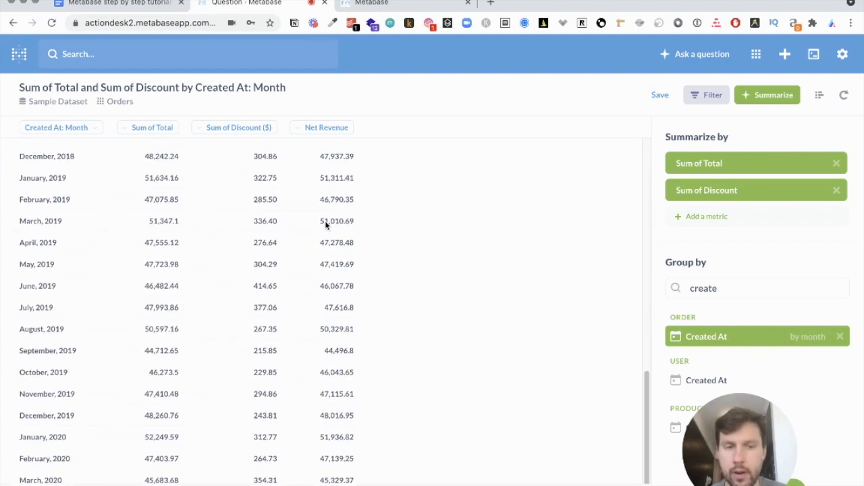
scroll(327, 257, "up", 10)
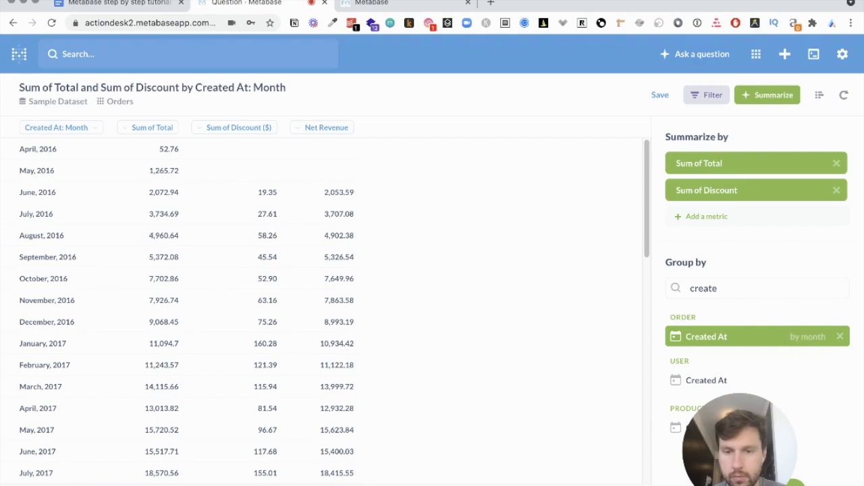
- Show the result as an area chart and remove the Sum of Discount and Sum of Total series, leaving Net Revenue
left_click(57, 484)
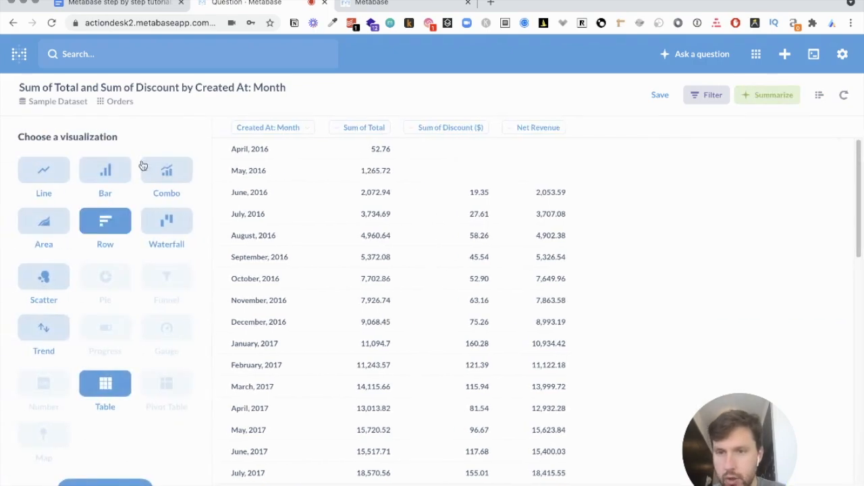
left_click(45, 226)
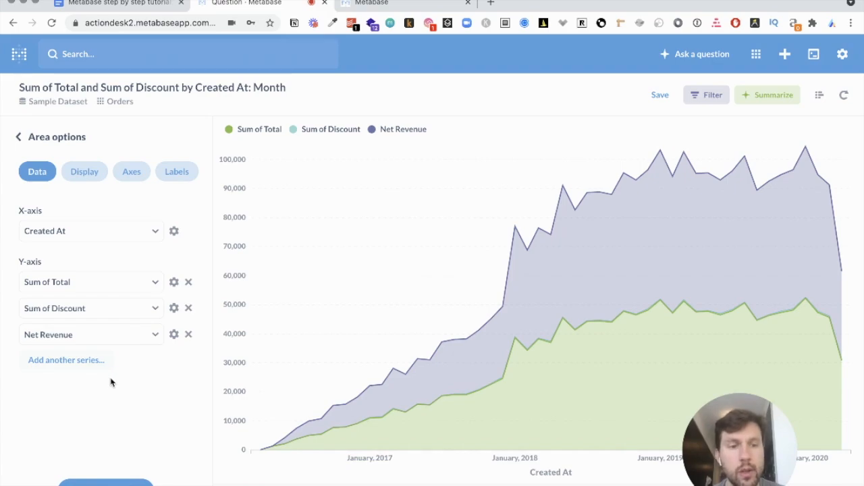
left_click(188, 309)
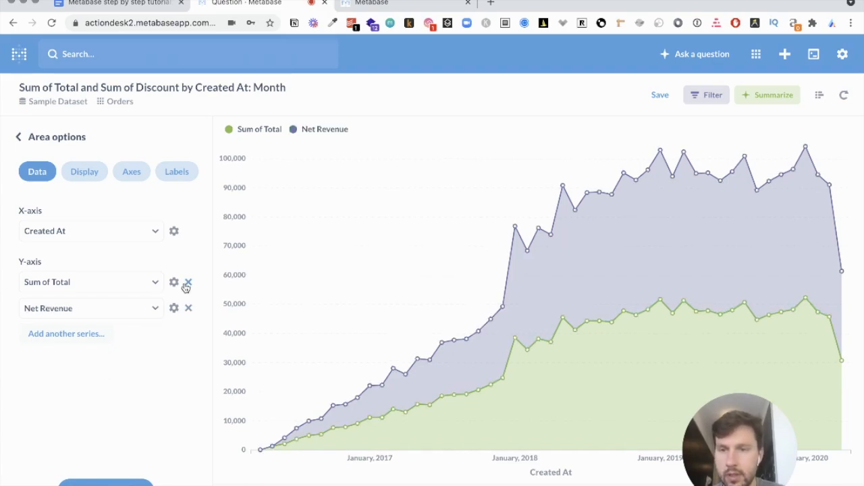
left_click(187, 283)
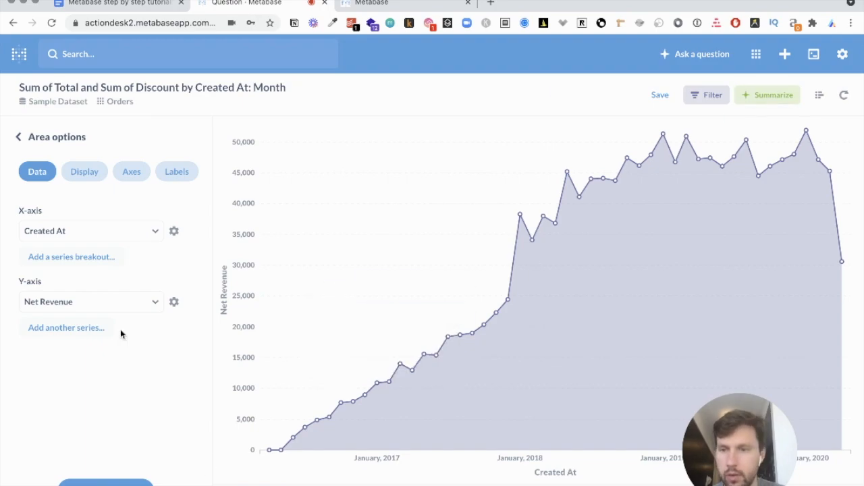
- Show values on the area chart's data points and set the dots on lines to Off
left_click(74, 171)
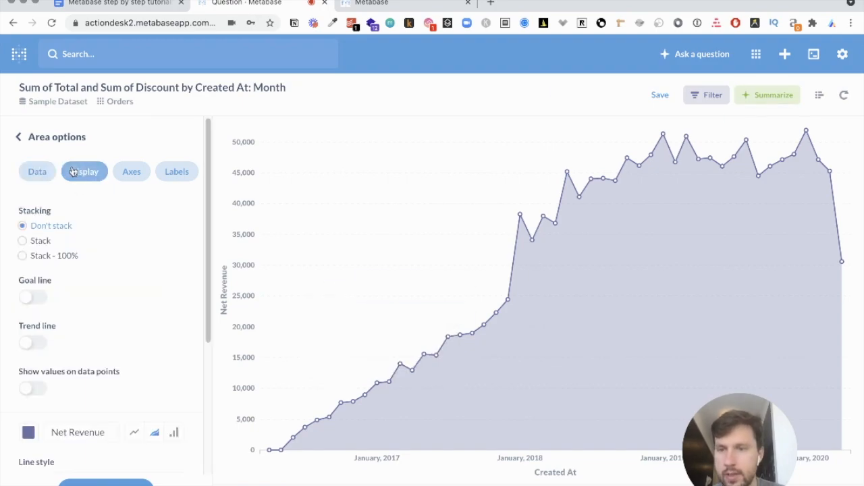
scroll(43, 347, "down", 2)
left_click(31, 336)
scroll(119, 335, "down", 3)
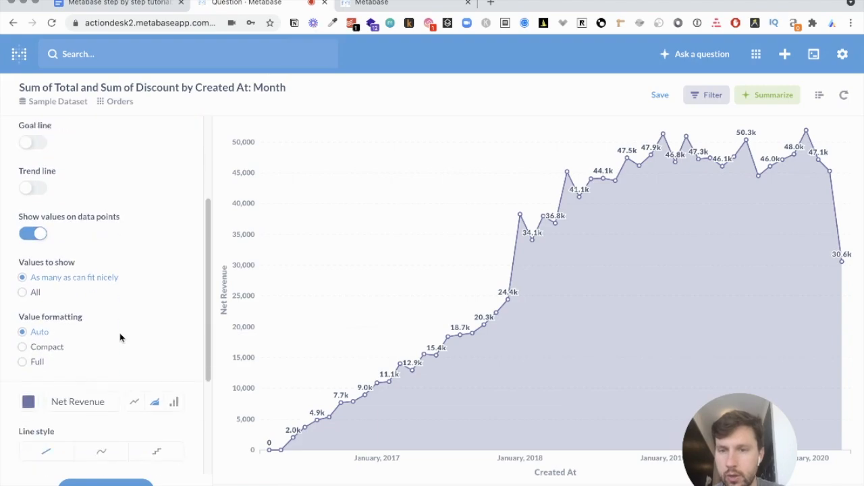
scroll(102, 381, "down", 5)
left_click(155, 364)
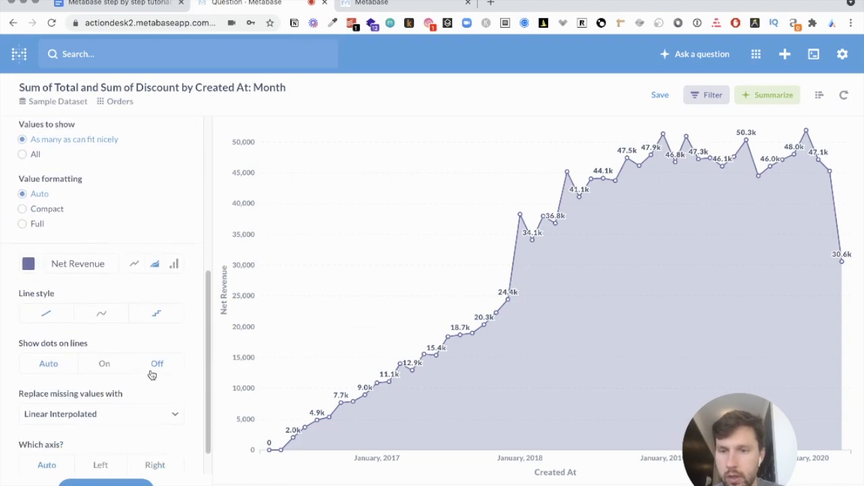
left_click(127, 480)
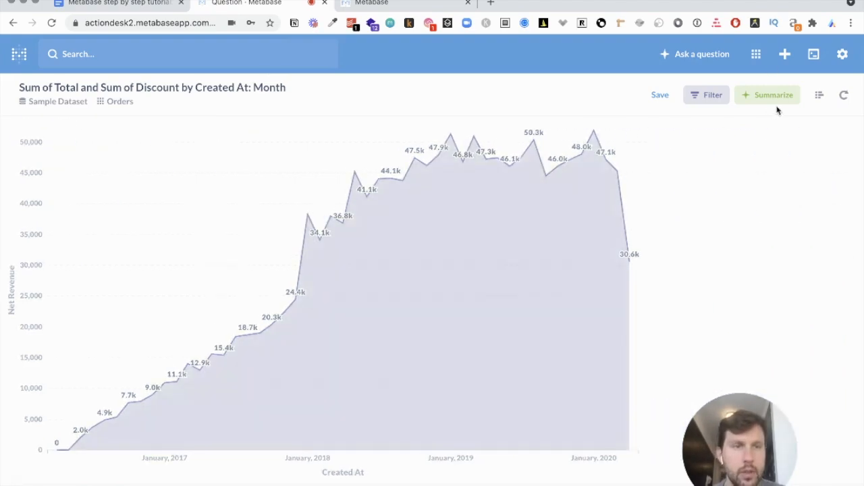
- Save the question as "Net Revenue per month" in the Our analytics collection
left_click(657, 98)
left_click(393, 205)
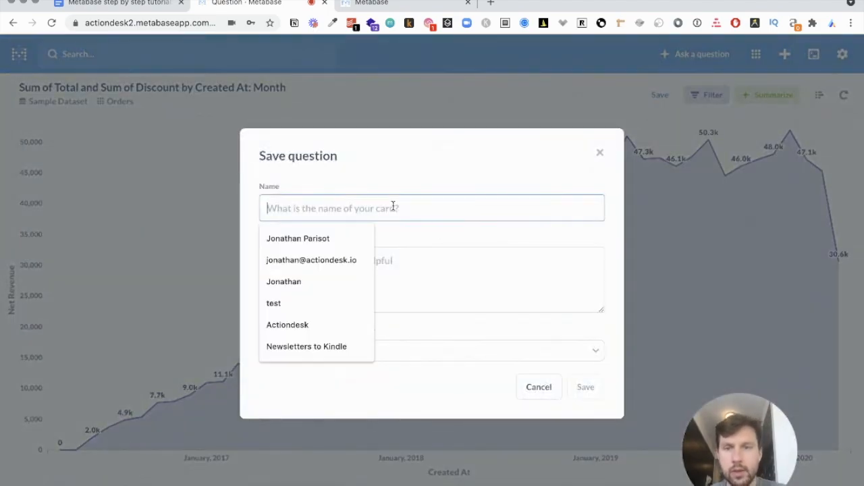
type("Net R")
key("Down")
key("Return")
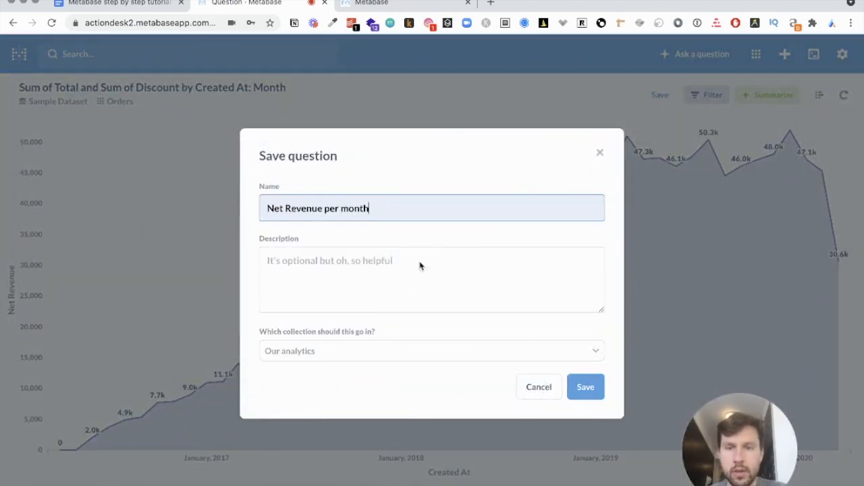
left_click(580, 378)
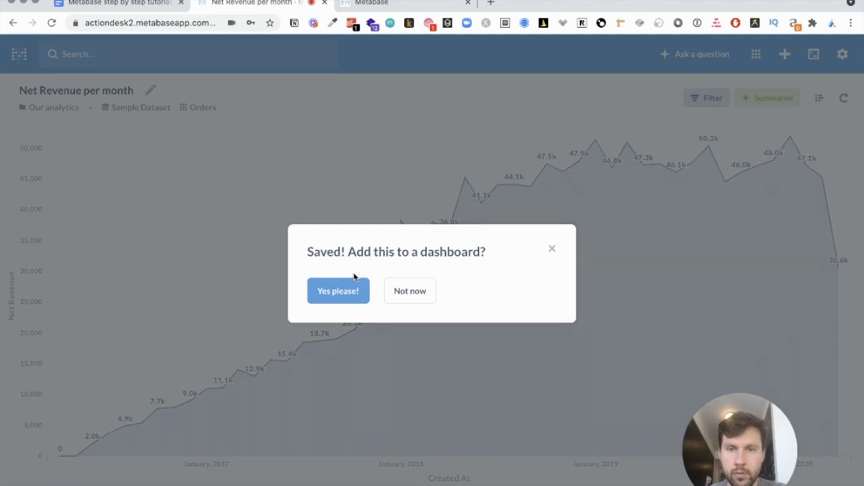
- Add the saved question to the "Metabase demo video" dashboard and enlarge its card to the height of the Revenue per month card
left_click(345, 292)
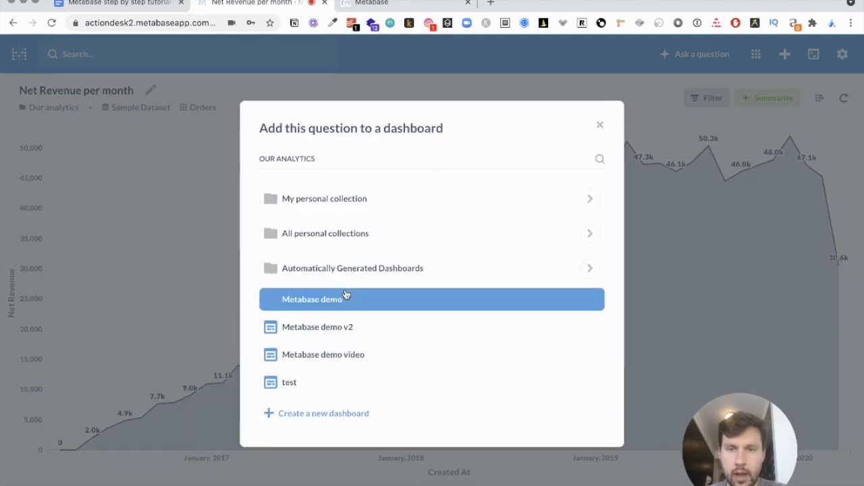
left_click(378, 357)
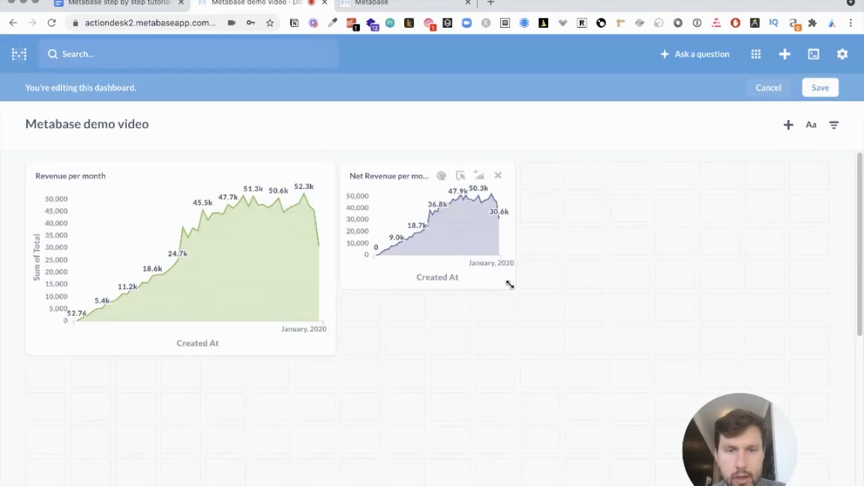
left_click_drag(516, 287, 689, 349)
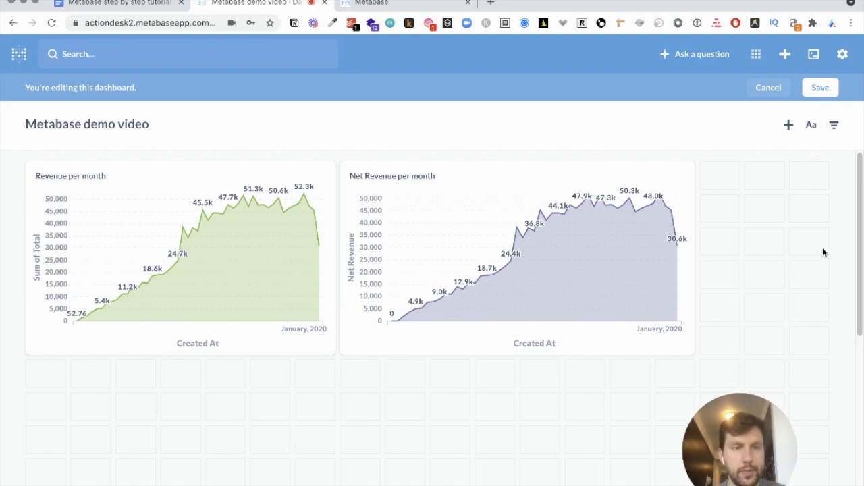
- Save the dashboard edits and start a custom question on the Orders table of the Sample Dataset
left_click(819, 89)
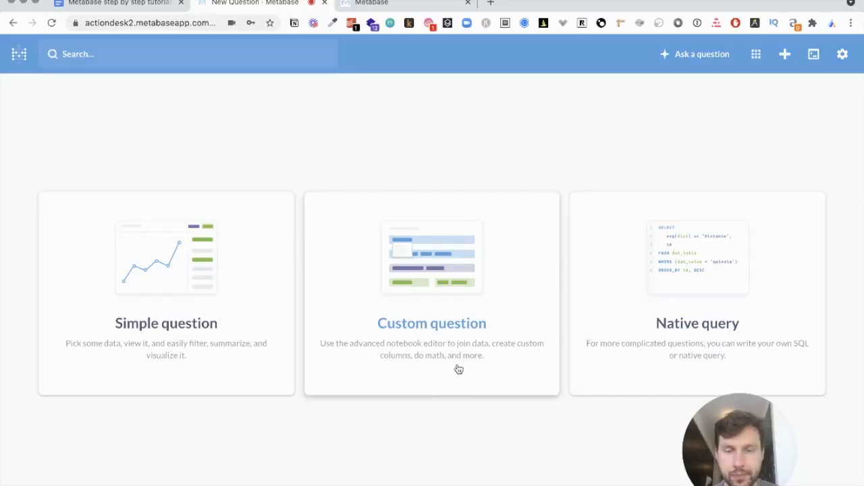
left_click(457, 369)
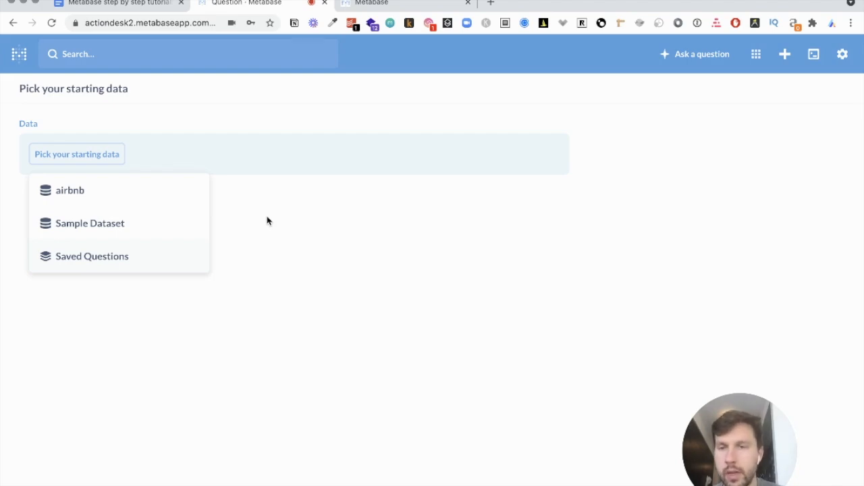
left_click(106, 220)
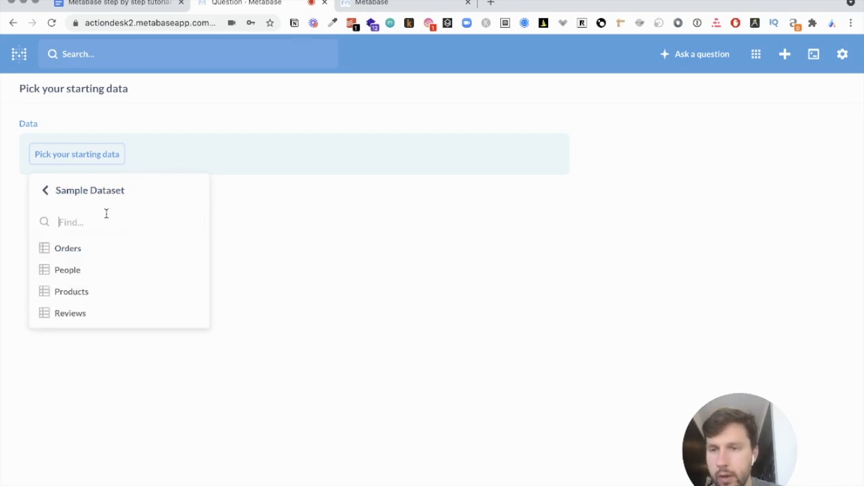
left_click(69, 249)
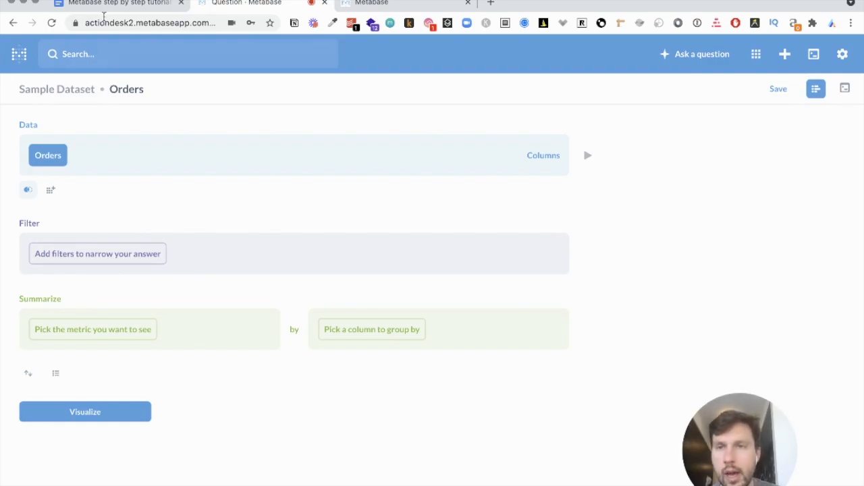
- Check the Products table's Category column in the tutorial document's table list, and return to the question in Metabase
left_click(101, 5)
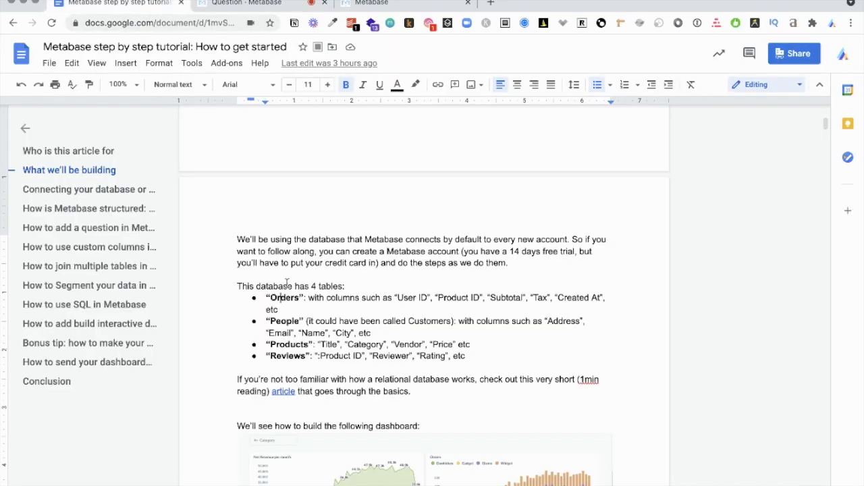
double_click(275, 344)
double_click(368, 344)
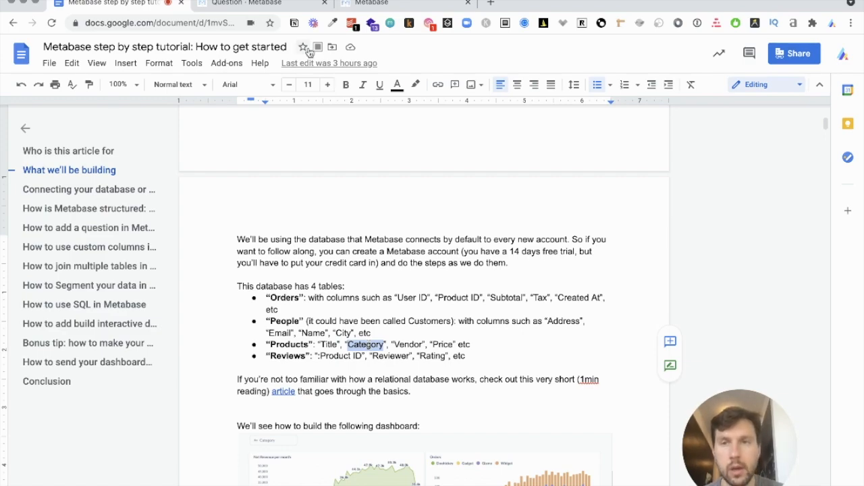
left_click(263, 3)
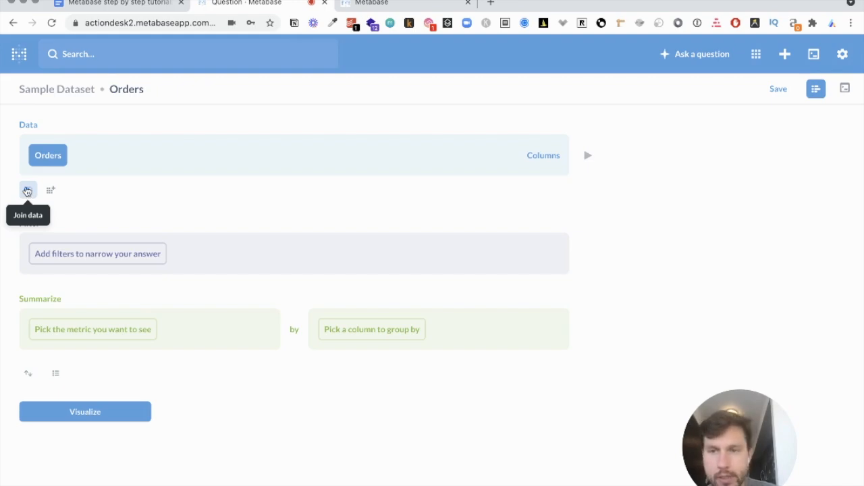
- Join the Products table to Orders where Product ID equals ID
left_click(27, 191)
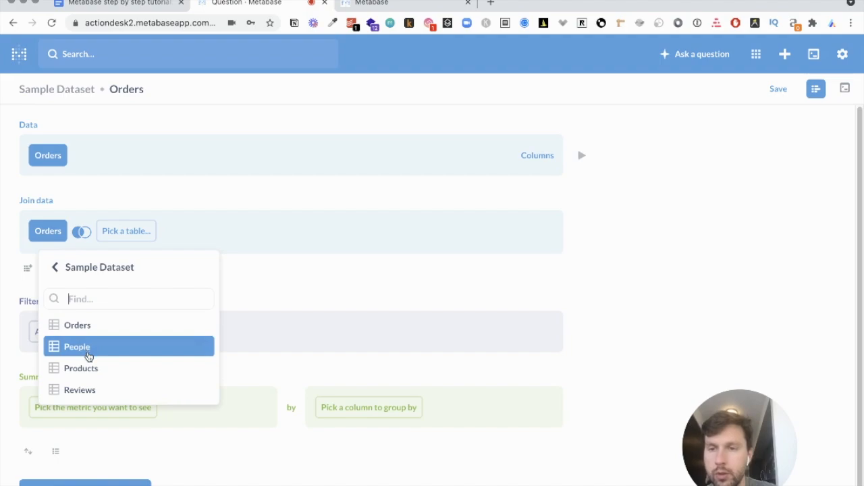
left_click(81, 368)
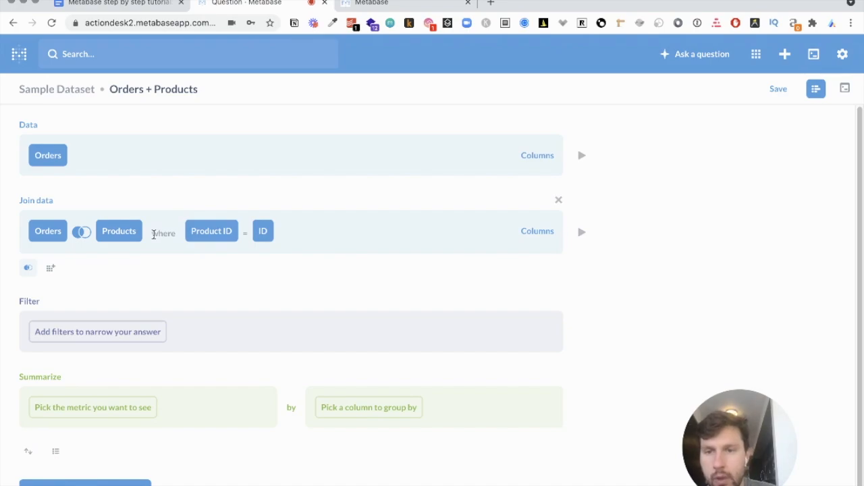
left_click_drag(151, 234, 292, 235)
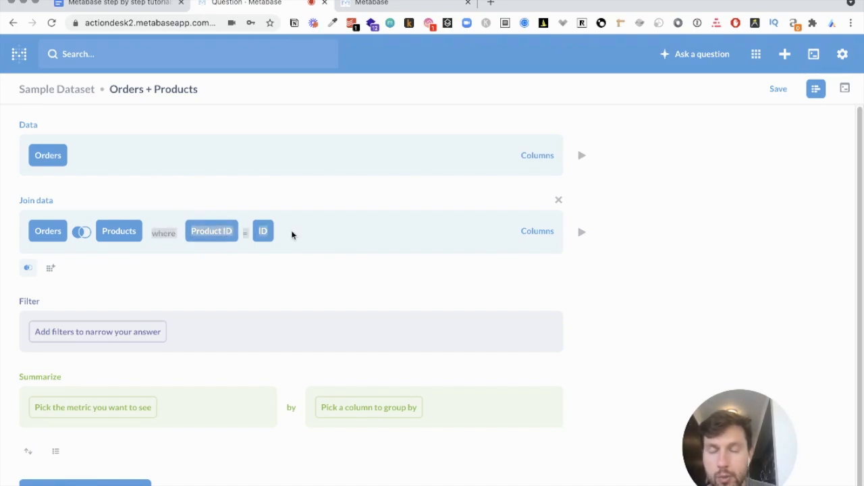
left_click(293, 235)
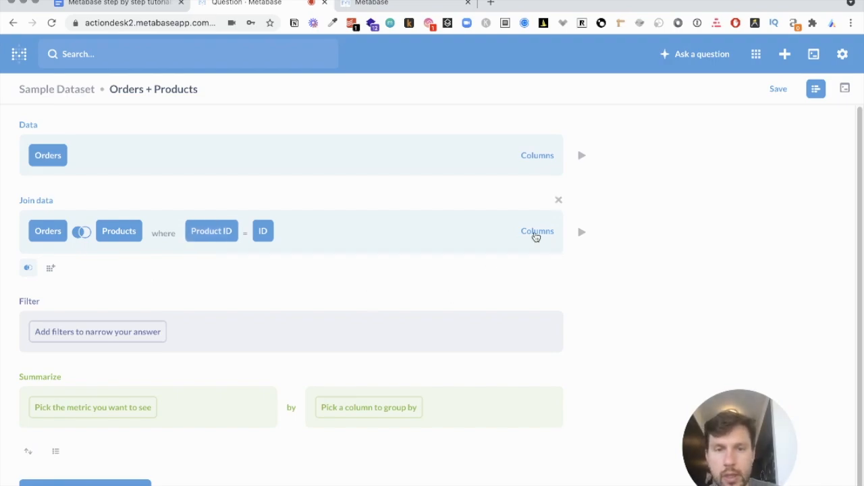
- Limit the columns taken from the joined Products table to Category and Price
left_click(536, 233)
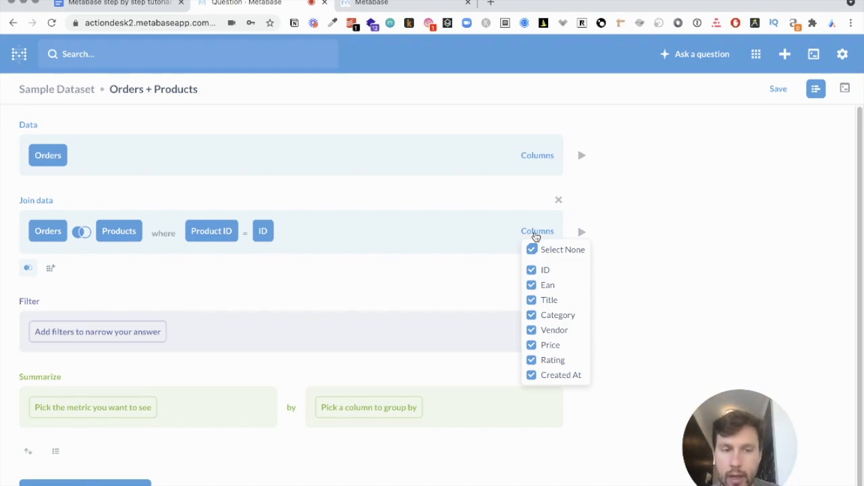
left_click(531, 249)
left_click(531, 314)
left_click(532, 347)
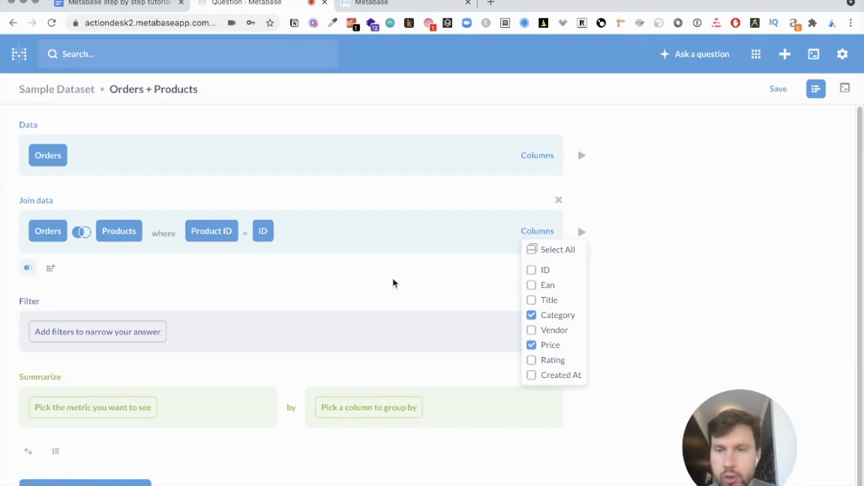
left_click(394, 283)
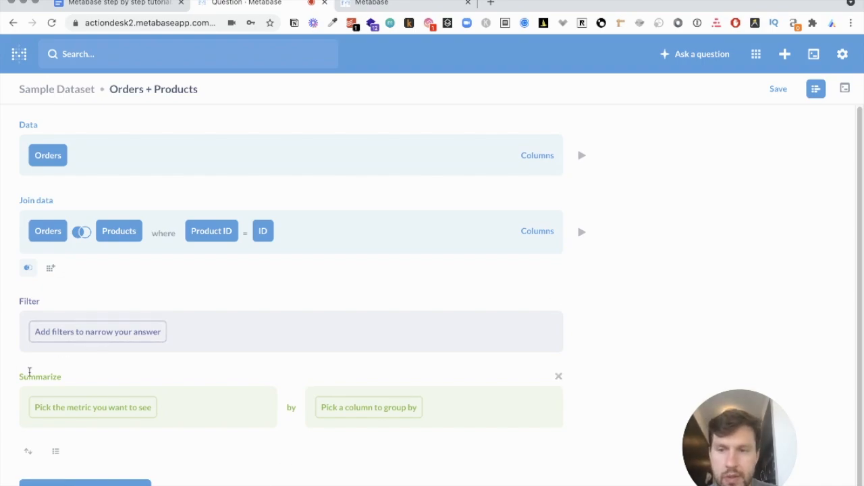
- Visualize the joined Orders and Products data and start summarizing it by Count
left_click(85, 482)
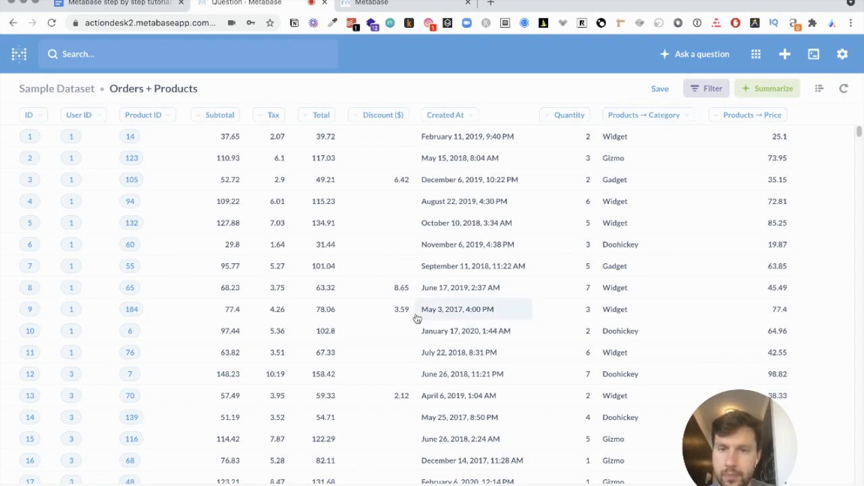
left_click(772, 89)
left_click_drag(729, 410, 39, 58)
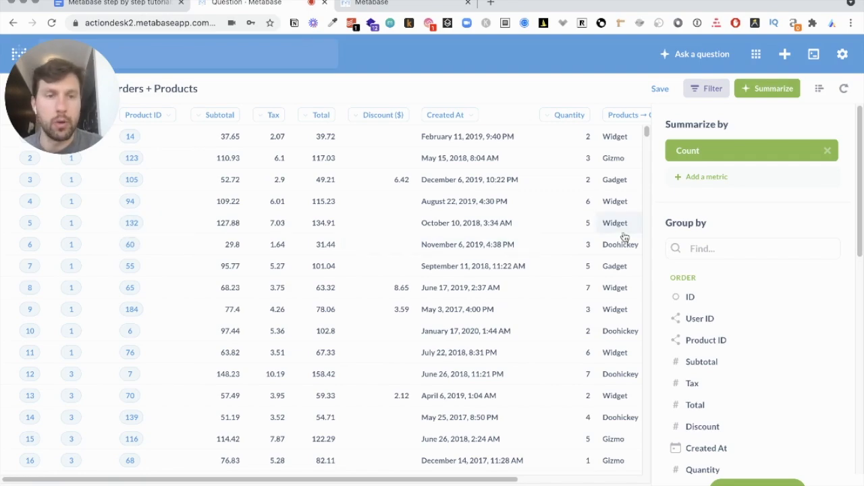
- Group the count by the Products table's Category alone
left_click(715, 249)
type("cate")
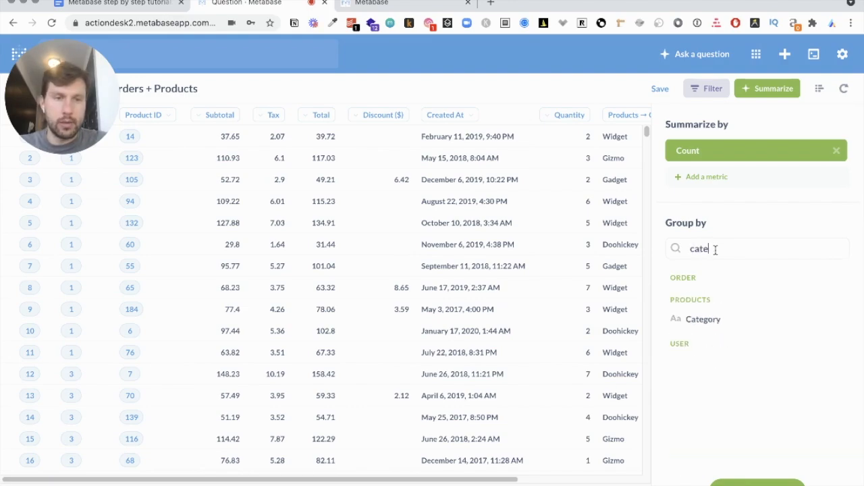
left_click(702, 319)
- Group the count by the order's Created At, by month
double_click(718, 259)
key("BackSpace")
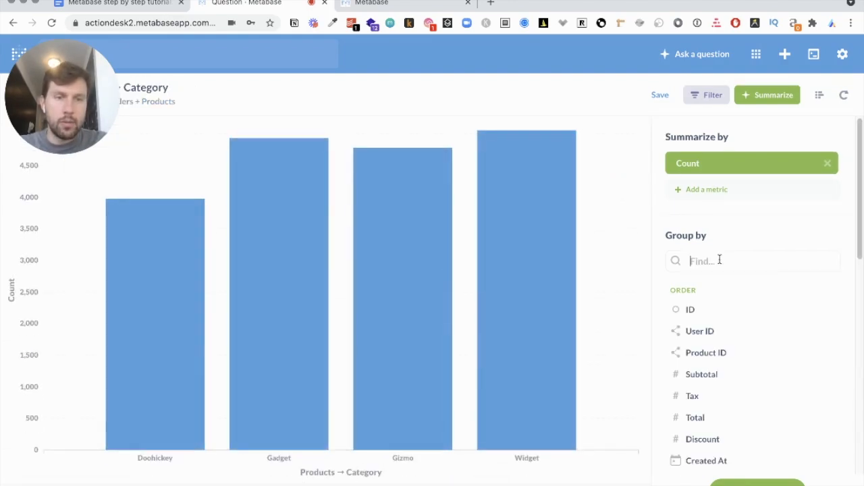
type("create")
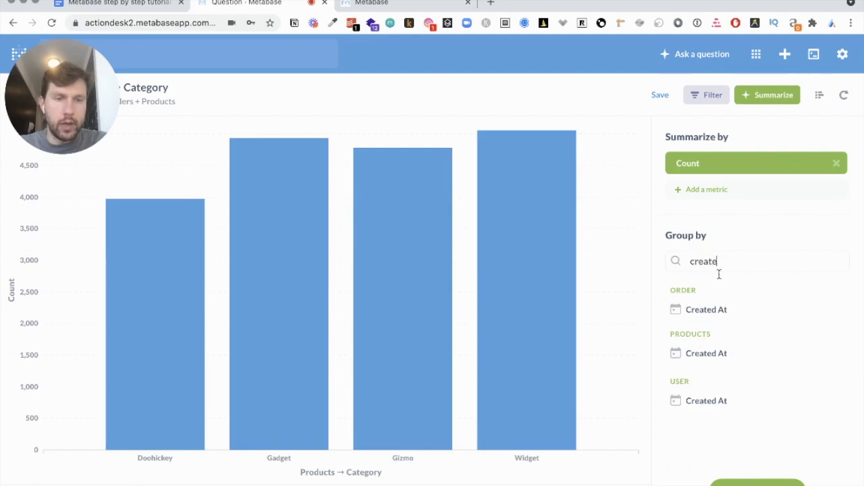
left_click(716, 312)
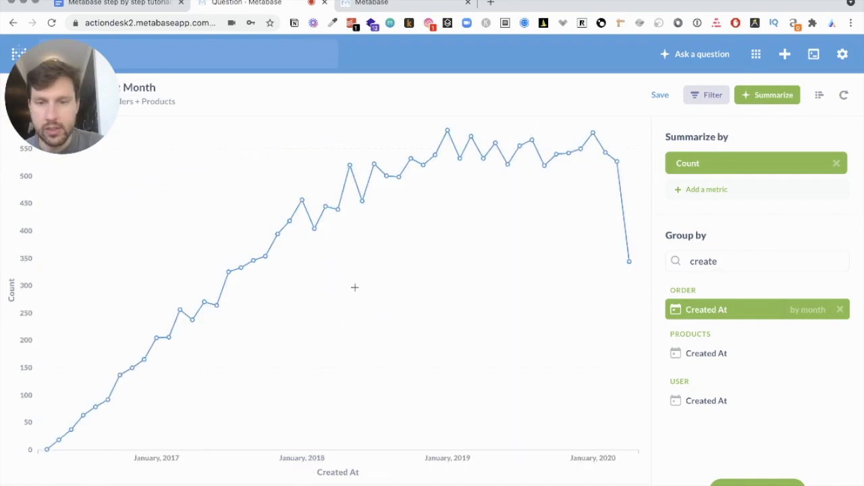
- Add the Products table's Category as a second grouping alongside Created At, and clear the field search
double_click(716, 261)
key("BackSpace")
type("cate")
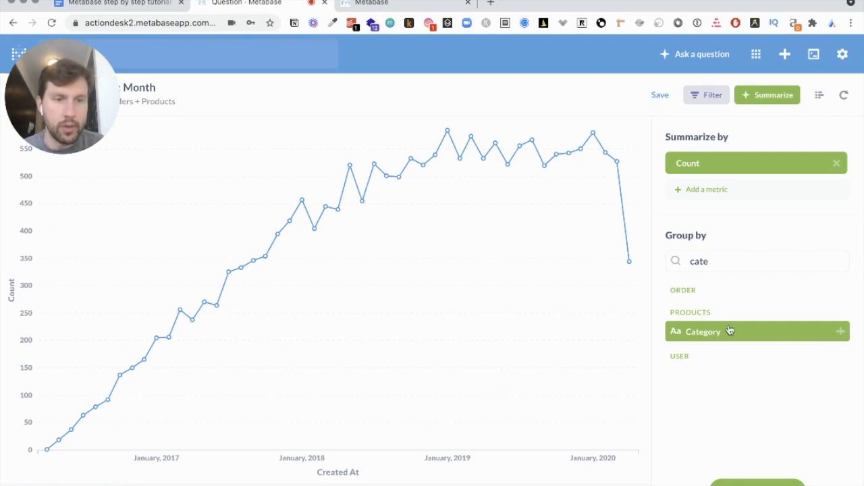
left_click(840, 331)
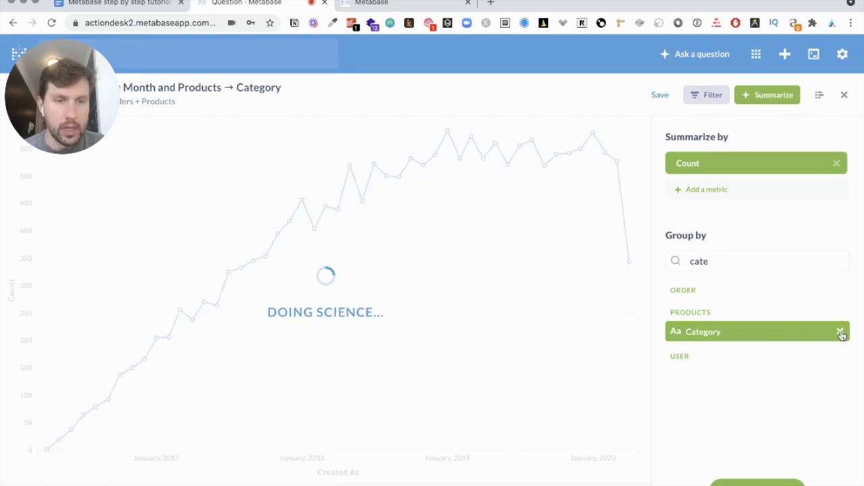
double_click(737, 262)
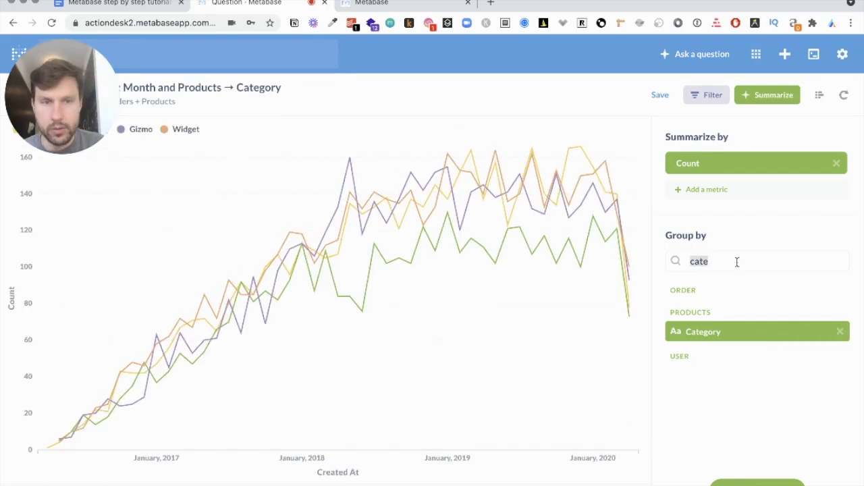
key("BackSpace")
left_click_drag(89, 112, 837, 77)
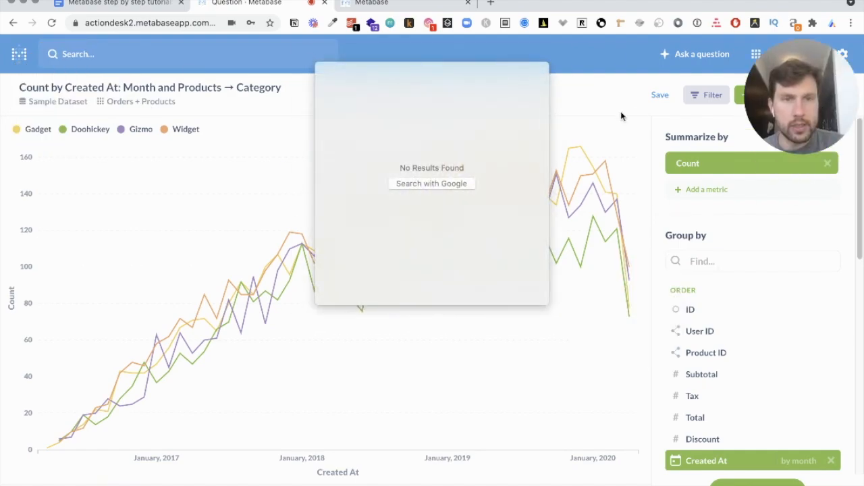
left_click(599, 103)
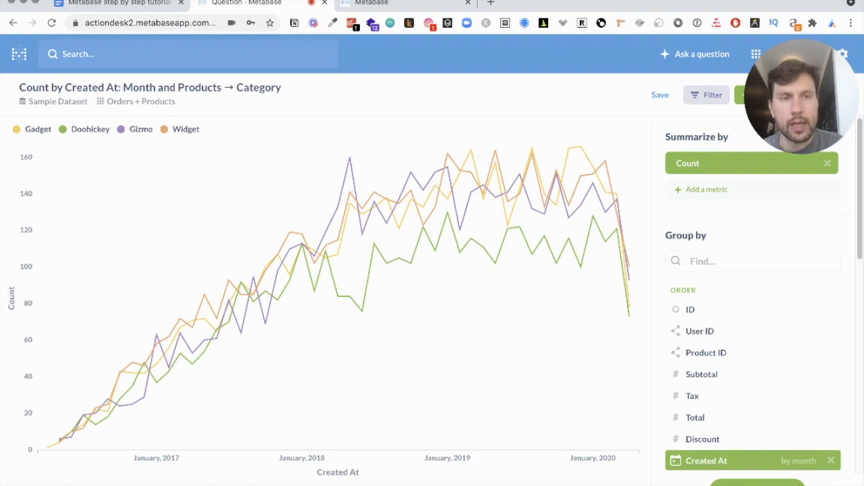
- Show the result as a pivot table with Products → Category as rows and Created At as columns, and look through the months
left_click(58, 484)
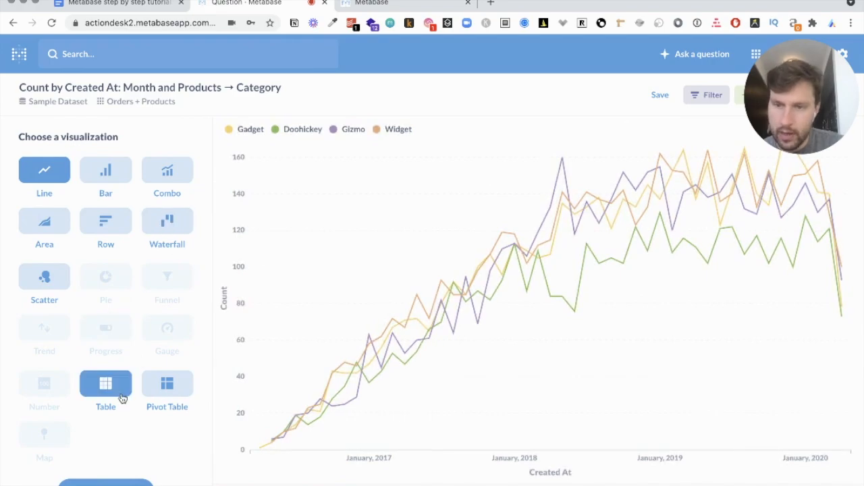
left_click(162, 399)
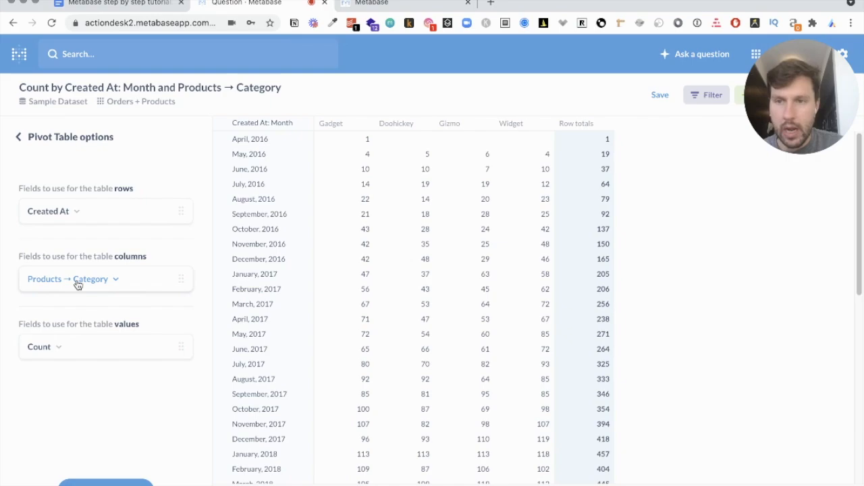
left_click_drag(77, 280, 77, 211)
left_click_drag(58, 243, 58, 303)
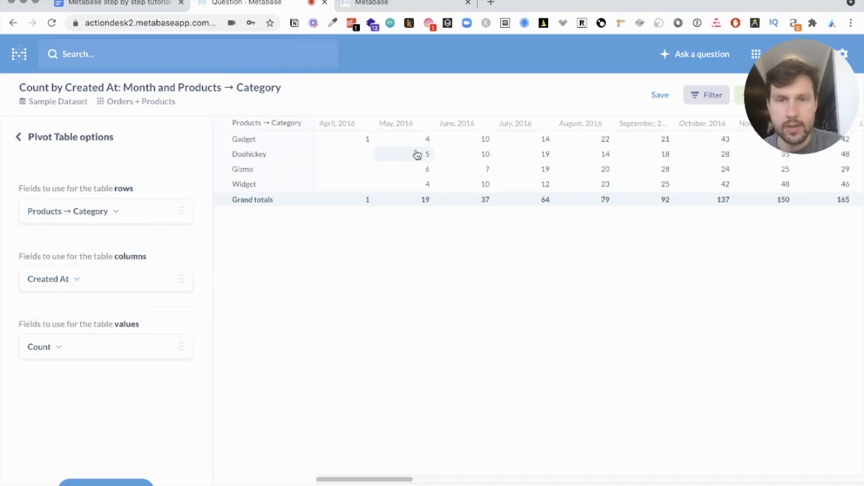
scroll(387, 193, "right", 10)
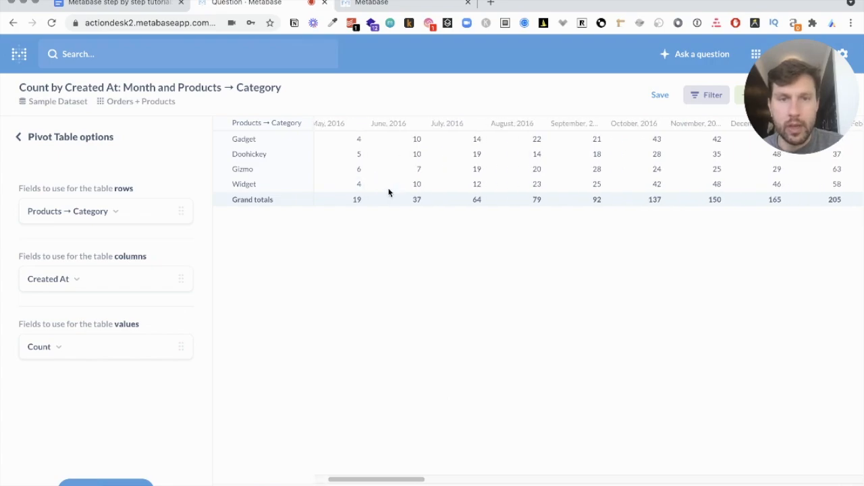
scroll(388, 194, "right", 5)
scroll(388, 191, "left", 15)
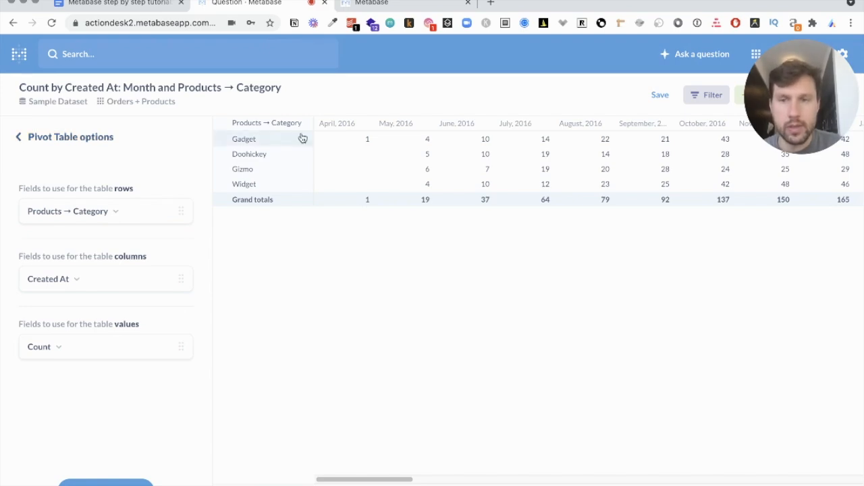
- Show the result as a bar chart and try the Stack option, followed by Stack - 100%
left_click(71, 138)
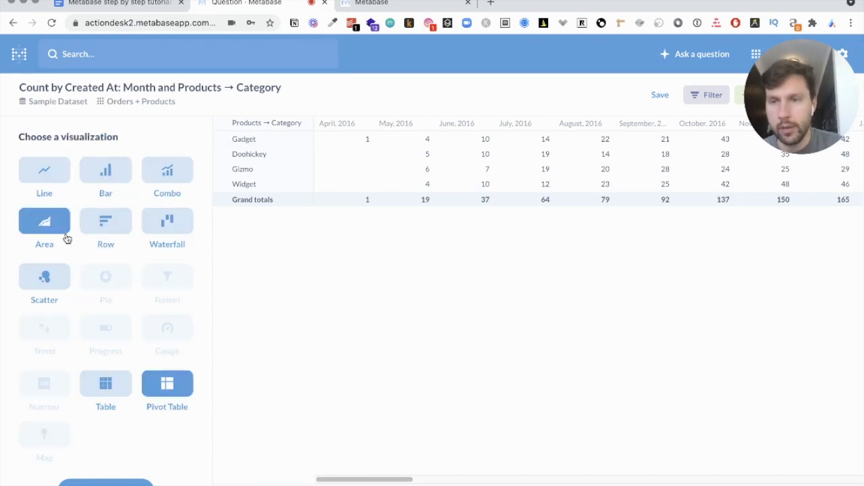
left_click(105, 172)
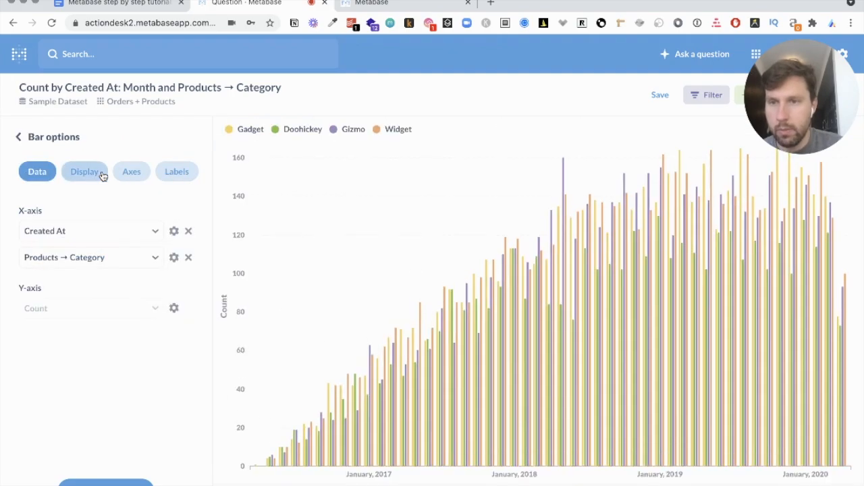
left_click(73, 174)
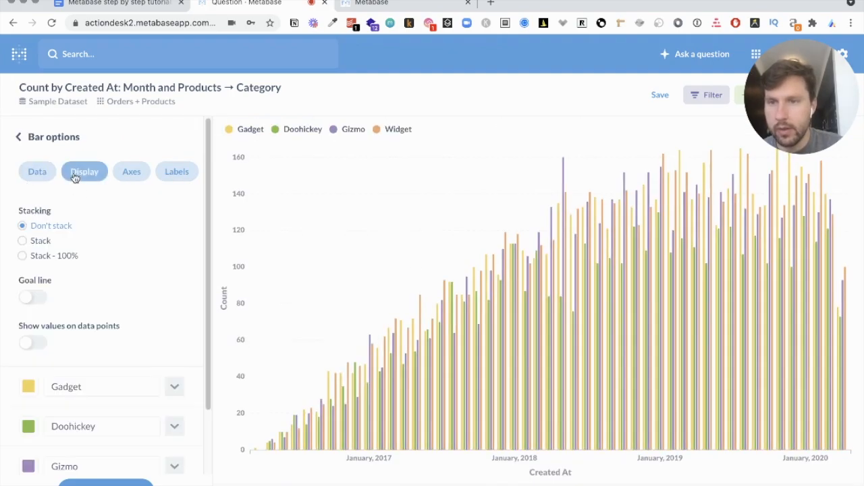
left_click(39, 241)
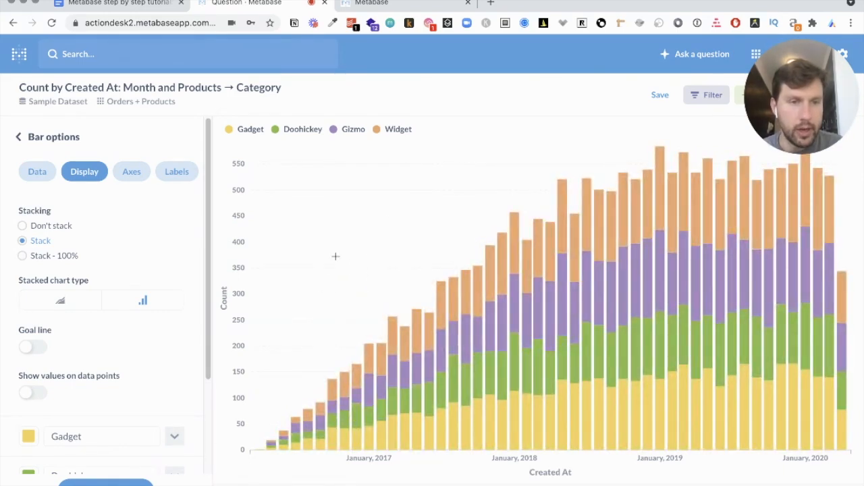
left_click(55, 259)
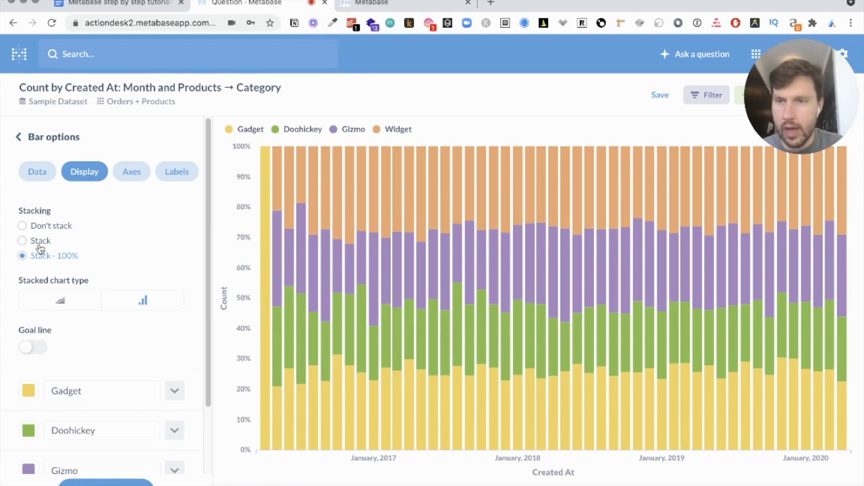
- Set the bar chart's stacking to Stack, show values on data points, try the goal line, and finish the chart settings
left_click(37, 242)
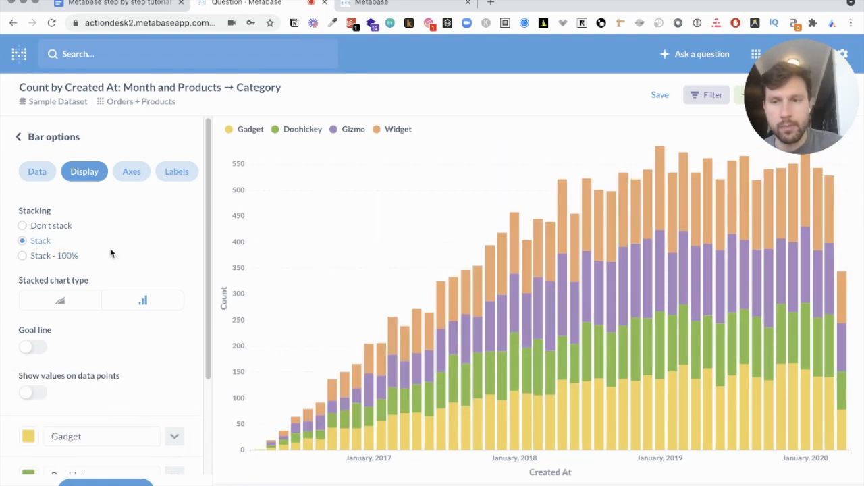
scroll(111, 253, "down", 1)
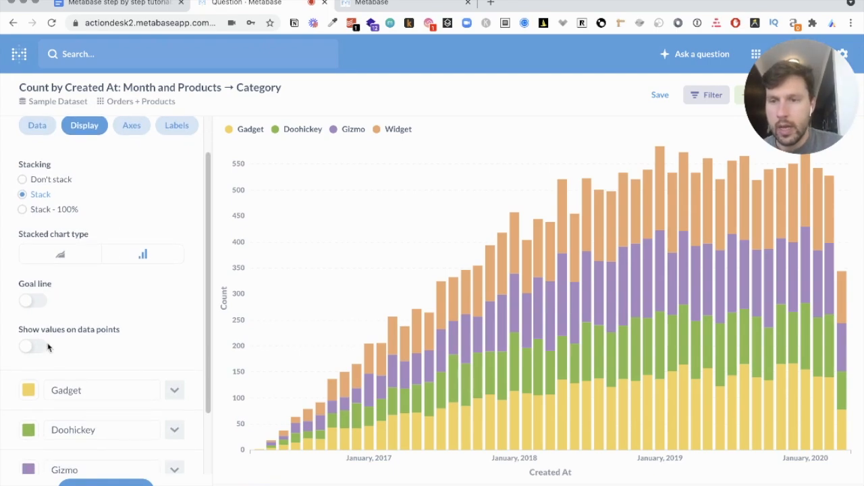
left_click(27, 347)
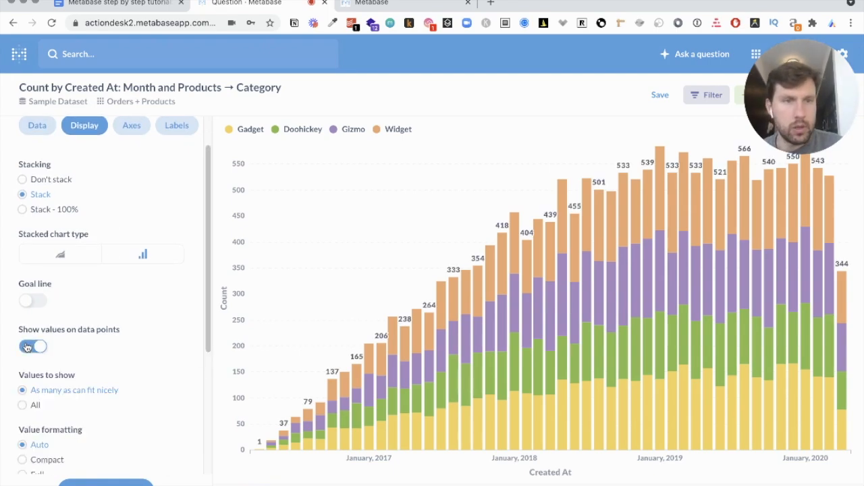
left_click(31, 300)
left_click(30, 301)
scroll(128, 326, "down", 3)
scroll(129, 326, "down", 5)
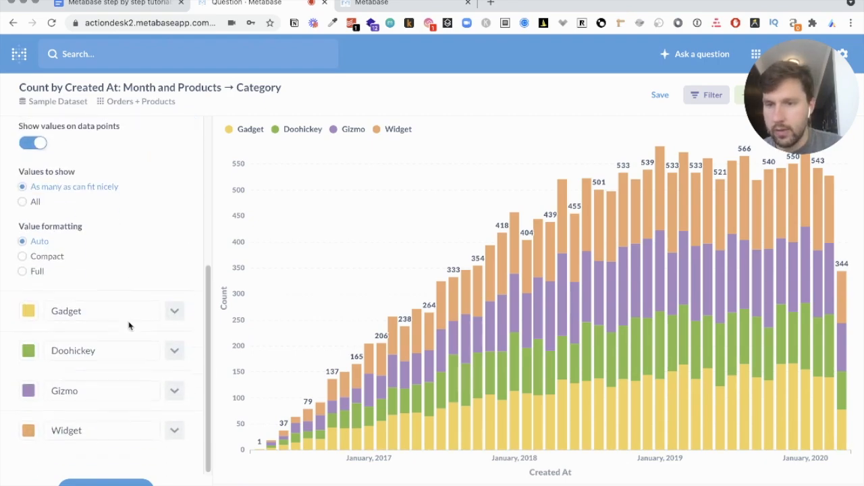
scroll(129, 326, "up", 10)
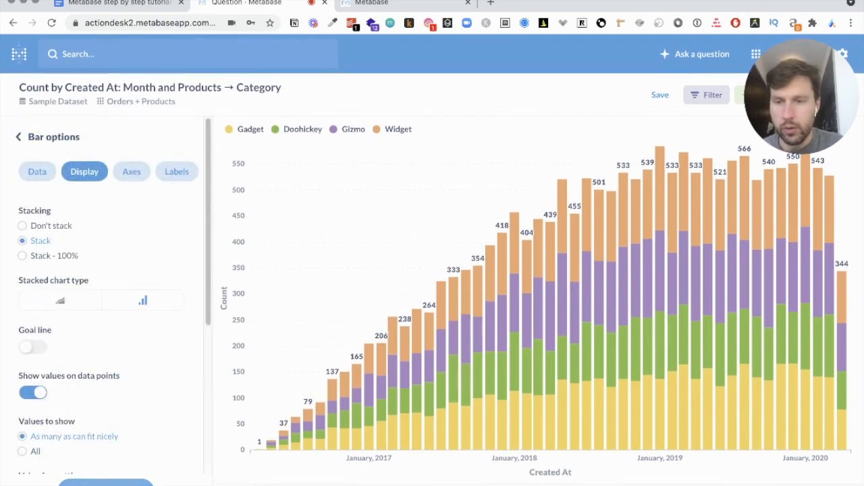
left_click(101, 480)
left_click_drag(800, 101, 653, 235)
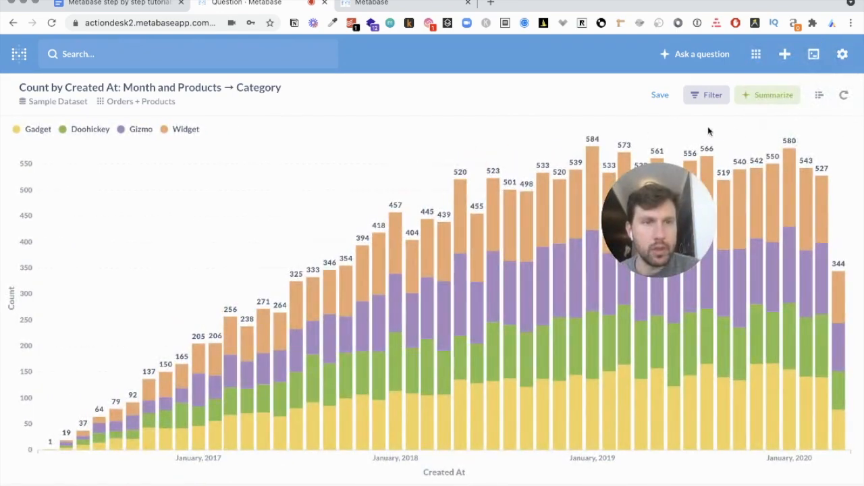
- Save the question under the name "# of orders per category per month" in Our analytics
left_click(660, 94)
triple_click(403, 209)
type("N")
key("BackSpace")
type("# of orders per ")
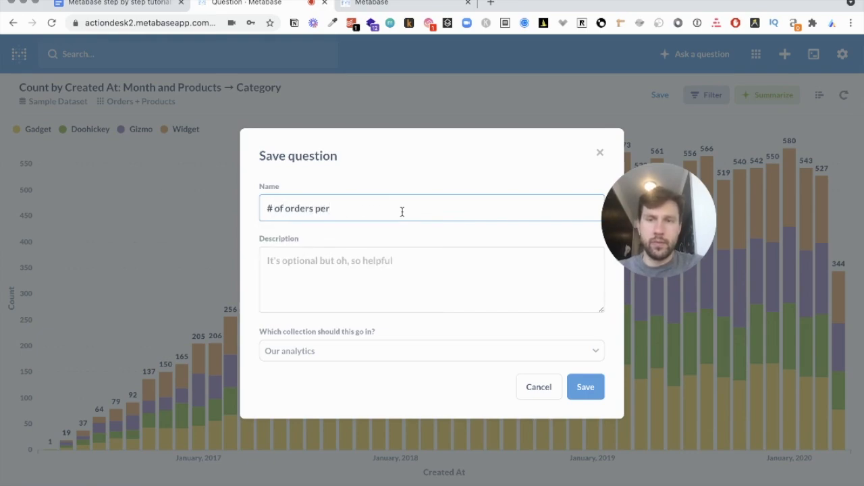
type("category per month")
left_click(580, 397)
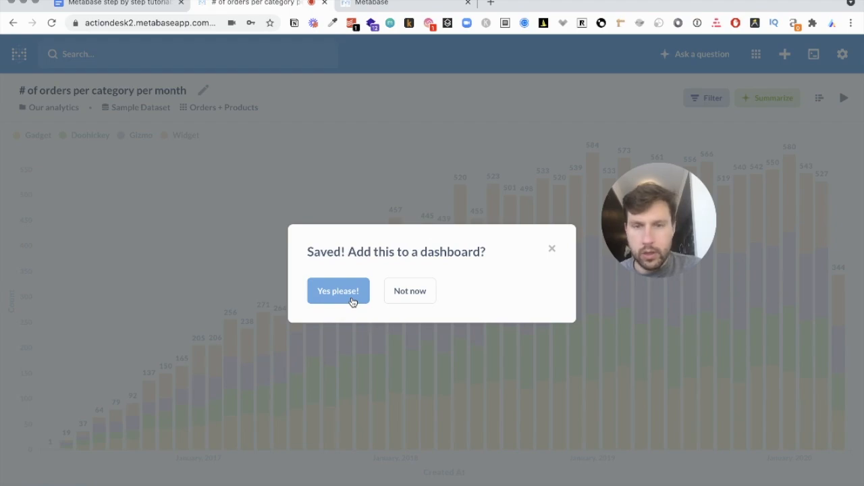
- Add the question to the "Metabase demo video" dashboard, size it to span the width below both revenue charts, and save the dashboard
left_click(352, 300)
left_click(324, 355)
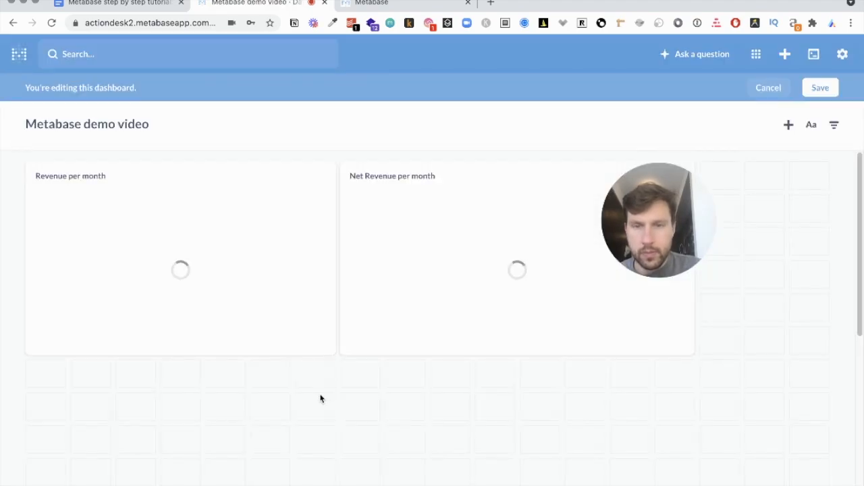
left_click_drag(194, 371, 571, 299)
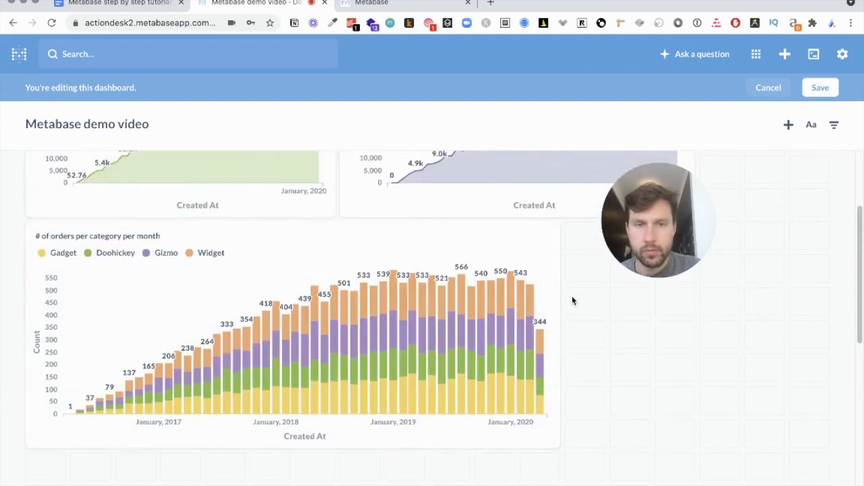
left_click_drag(658, 448, 679, 428)
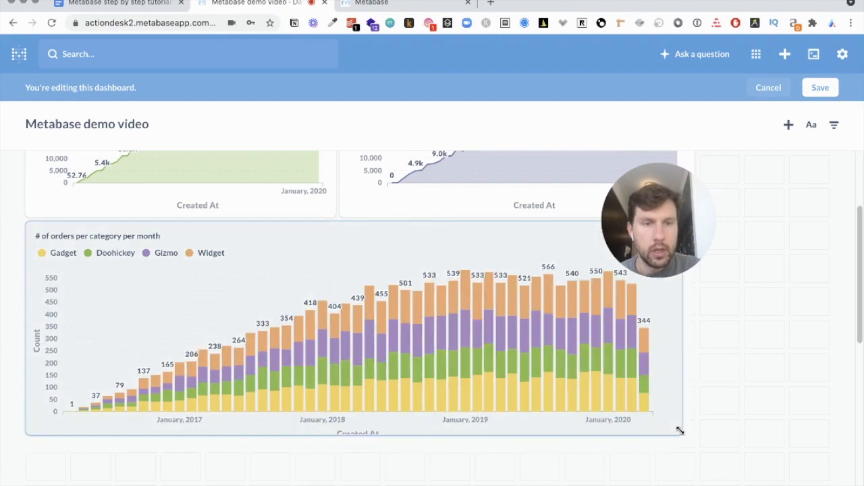
left_click(818, 88)
scroll(768, 317, "down", 2)
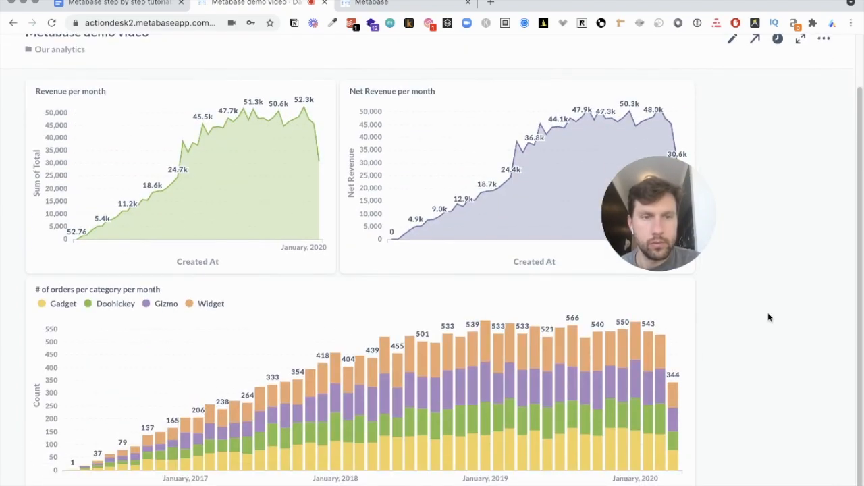
left_click_drag(709, 213, 844, 96)
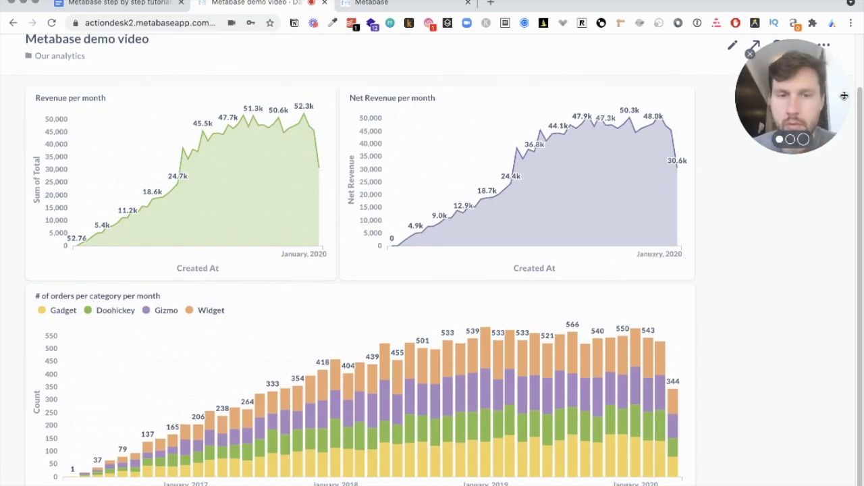
scroll(393, 183, "up", 2)
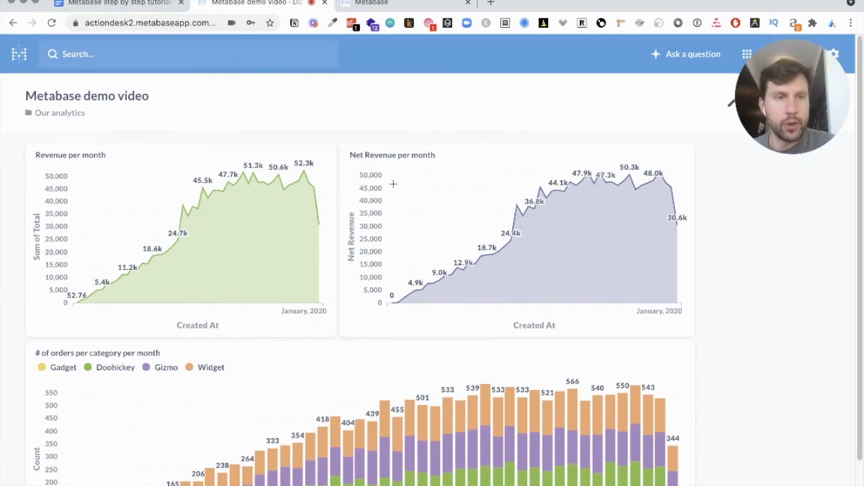
scroll(538, 292, "down", 2)
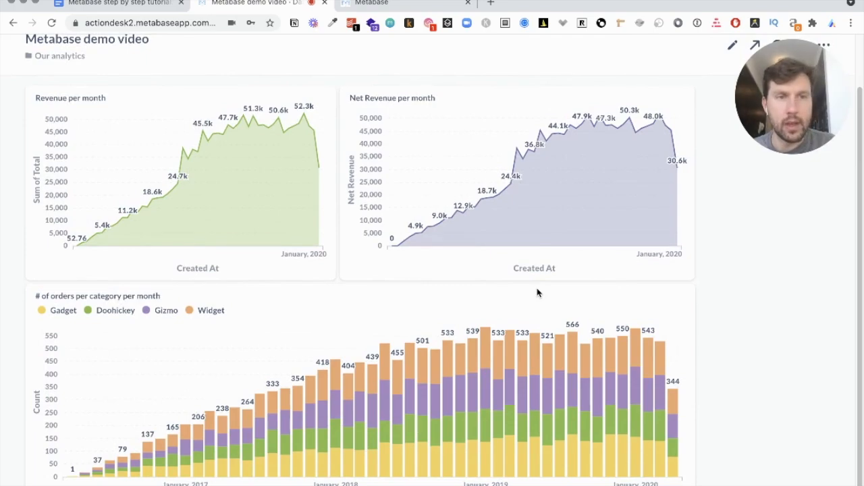
scroll(538, 292, "up", 2)
scroll(639, 333, "down", 2)
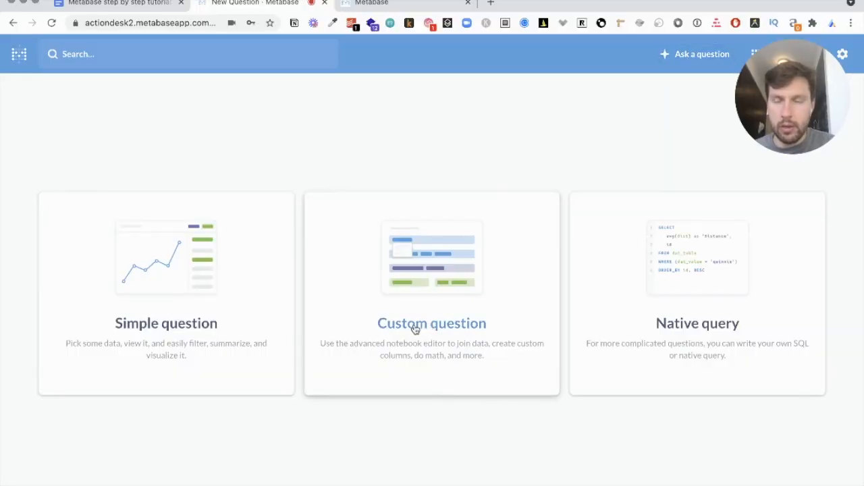
- Start a custom question on the Sample Dataset's Orders table and join it with the Products table
left_click(416, 328)
left_click(72, 224)
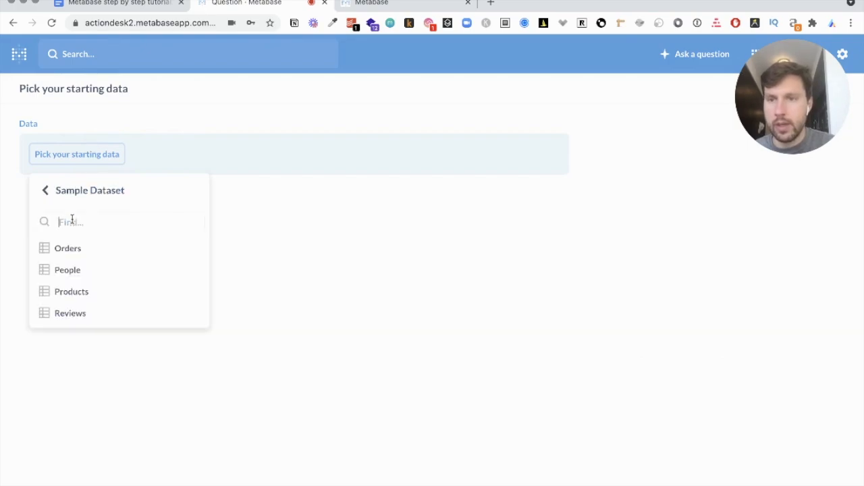
left_click(104, 250)
left_click(27, 189)
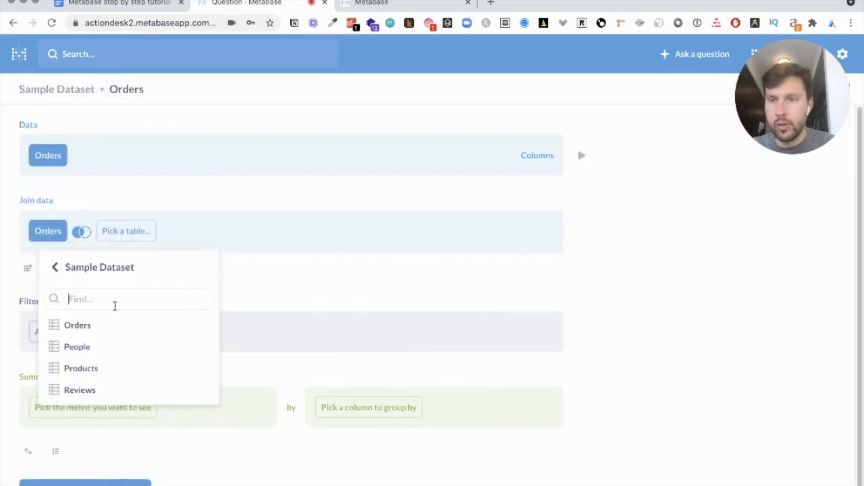
left_click(89, 368)
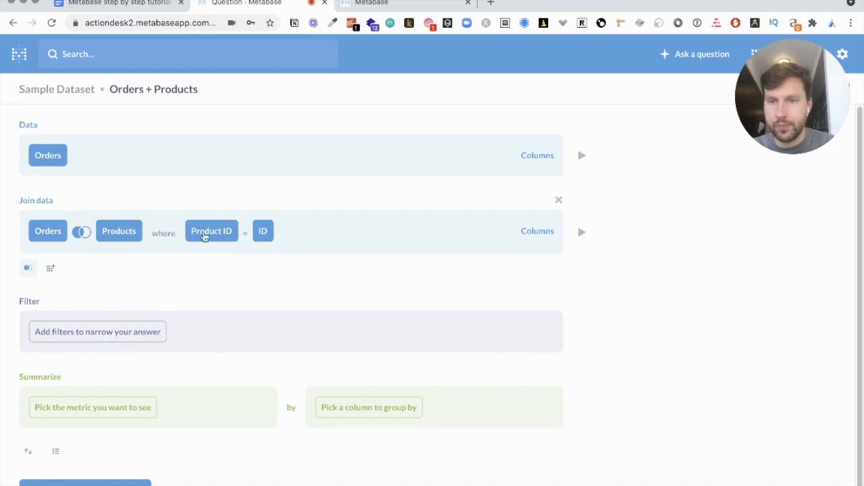
- Limit the joined Products columns to Category and Price
left_click(533, 233)
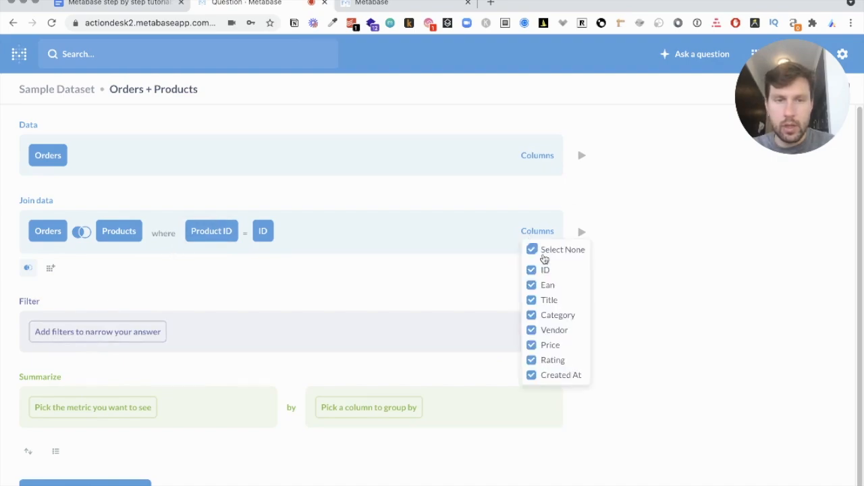
left_click(544, 255)
left_click(546, 348)
left_click(535, 315)
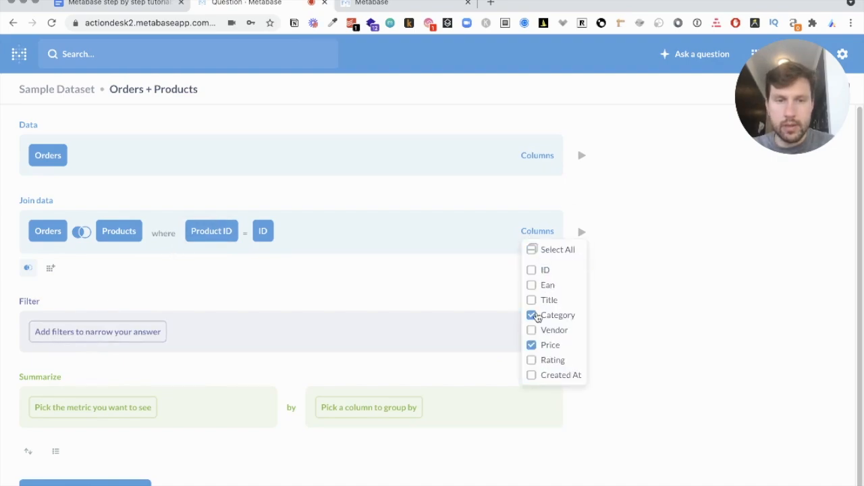
left_click(136, 280)
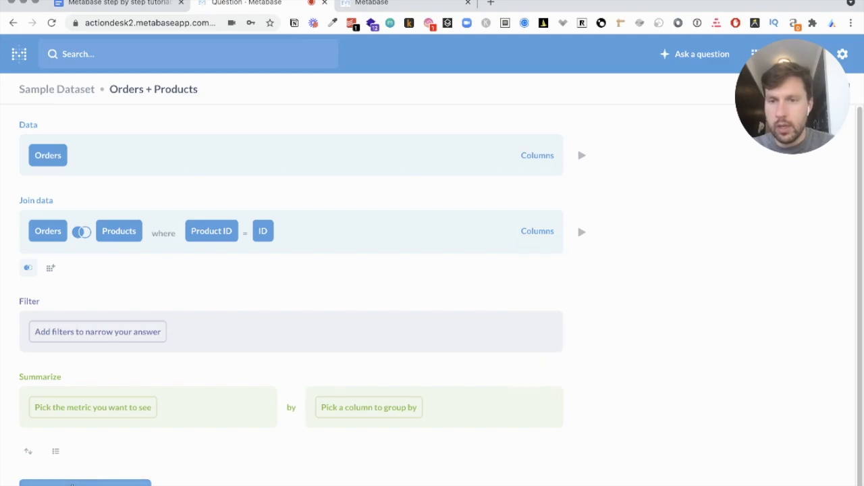
- Visualize the joined data and summarize it as a count grouped by the Products table's Price
left_click(75, 482)
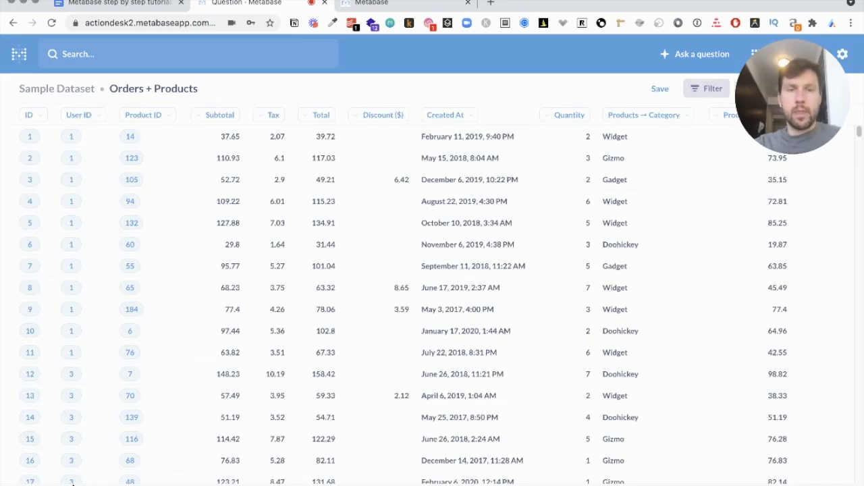
left_click_drag(759, 78, 89, 102)
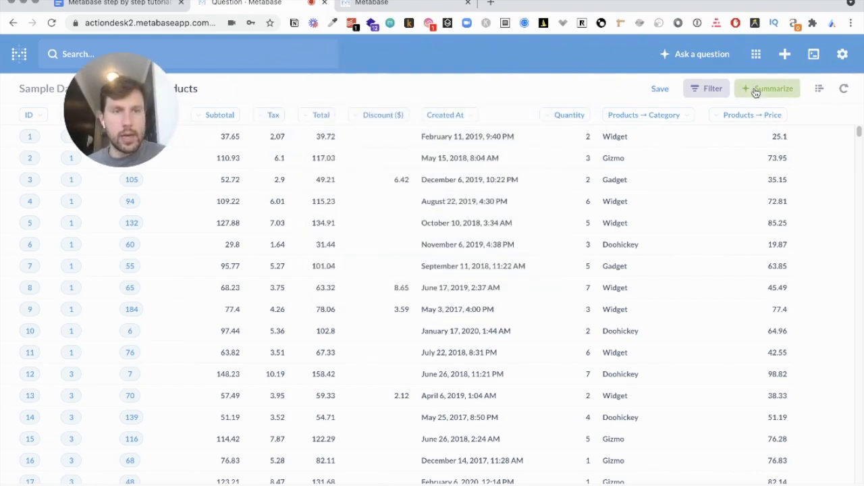
left_click(759, 89)
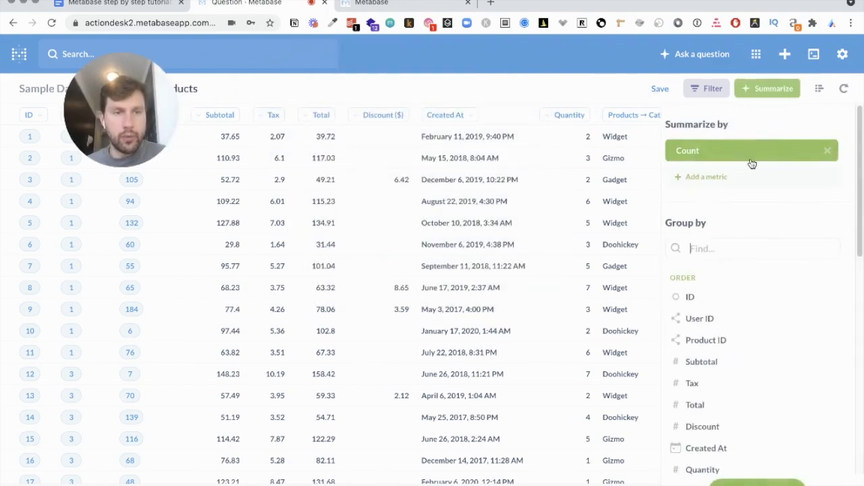
left_click(715, 250)
type("price")
left_click(705, 319)
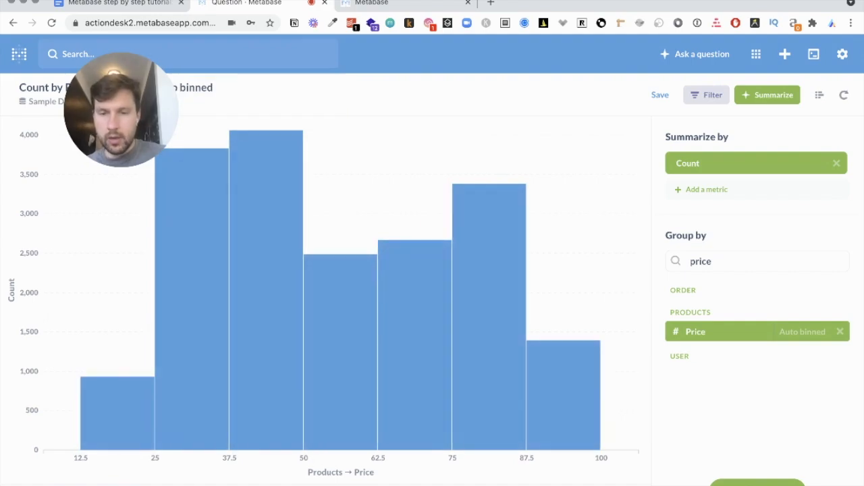
- Show the count as a table and try the Default option for the Price grouping instead of Auto binned
left_click(313, 485)
left_click_drag(128, 115, 330, 101)
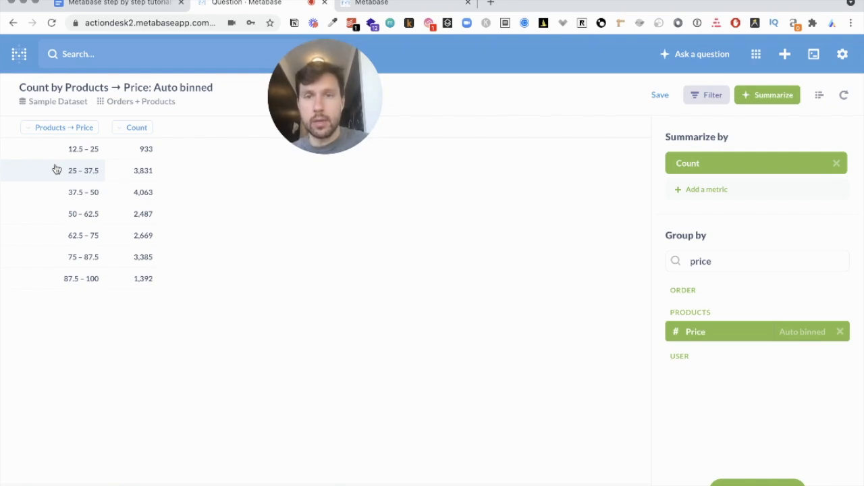
left_click(799, 338)
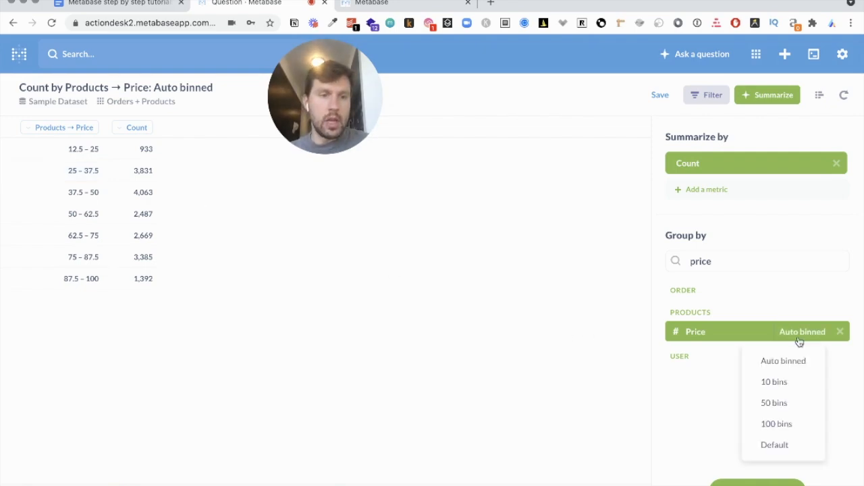
left_click(773, 445)
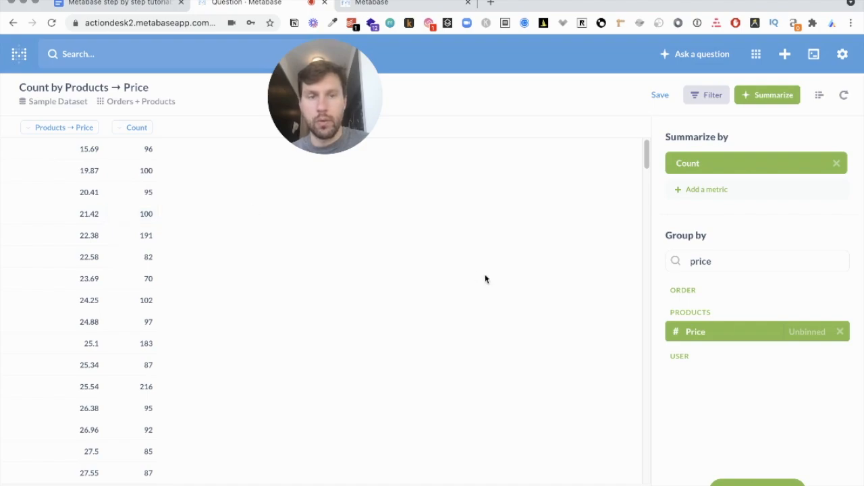
- Try 10 bins and 50 bins for the Price grouping, and settle on 10 bins
left_click(809, 332)
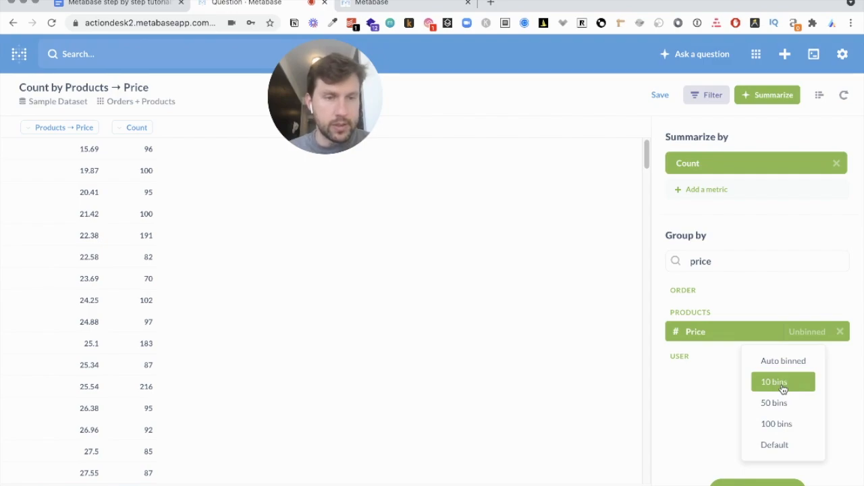
left_click(781, 383)
left_click(806, 332)
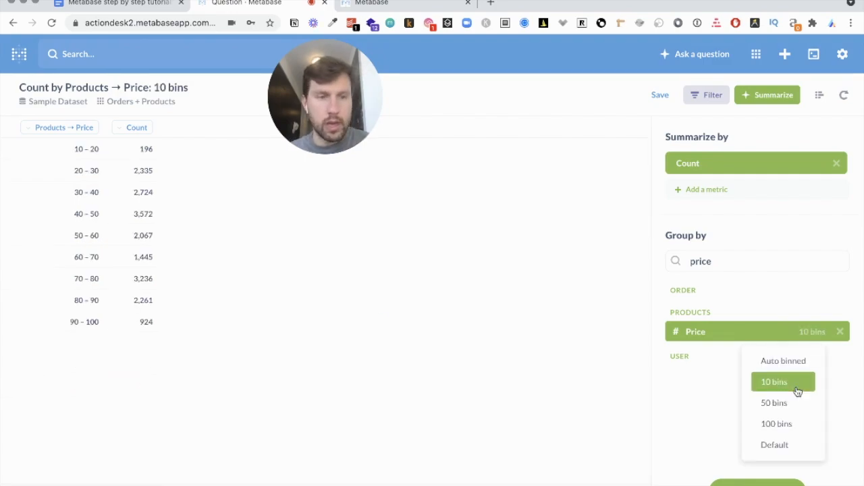
left_click(786, 403)
left_click(810, 335)
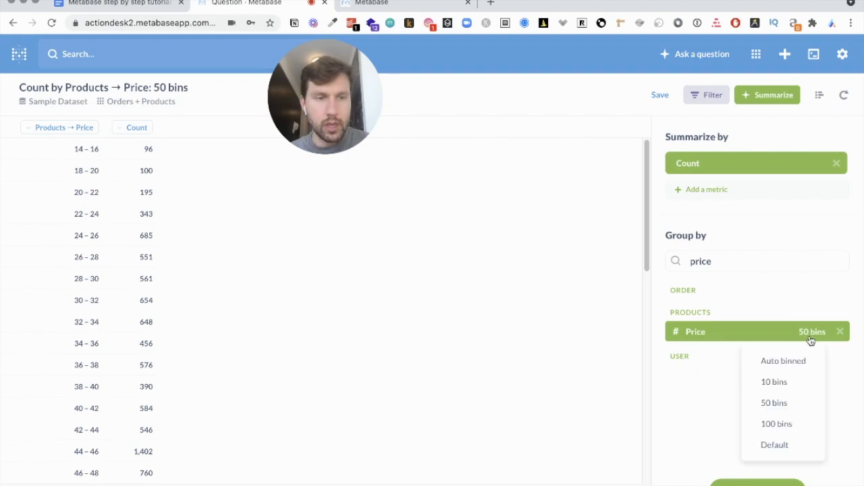
left_click(782, 382)
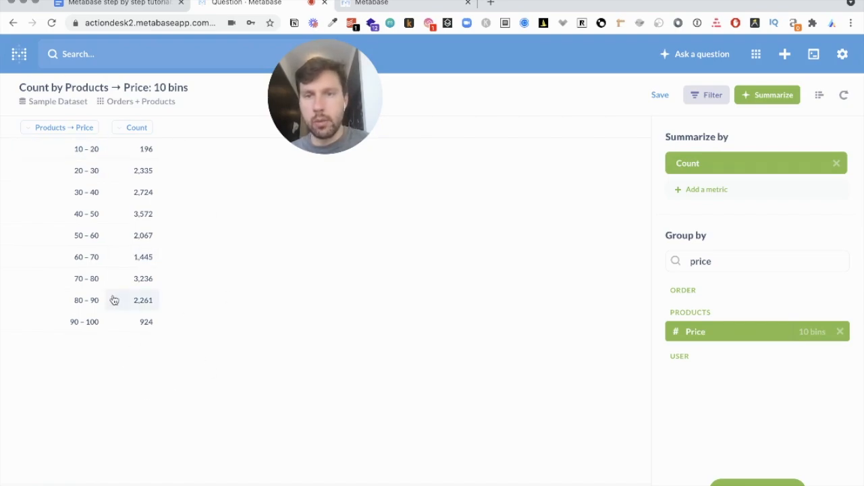
- Switch the count by price question to the Table visualization and open its table options
left_click(337, 485)
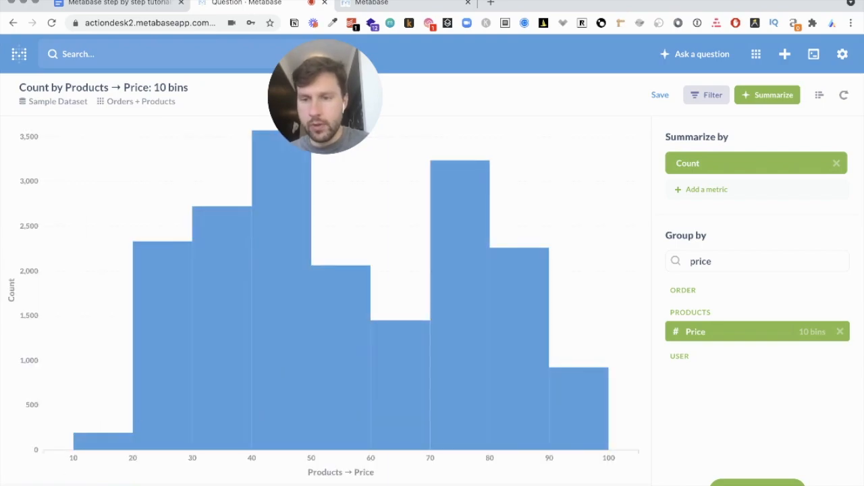
left_click(54, 485)
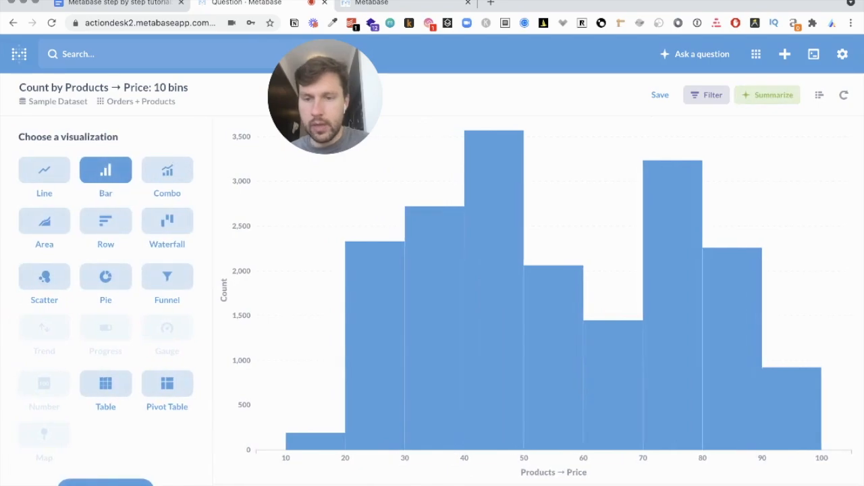
left_click(114, 388)
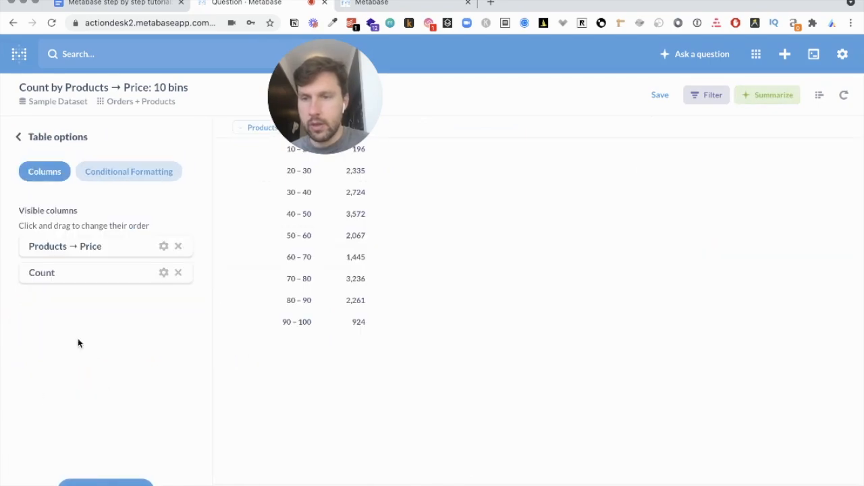
left_click_drag(363, 65, 837, 166)
- Start a conditional formatting rule for the table's Count column with the single color style
left_click(106, 174)
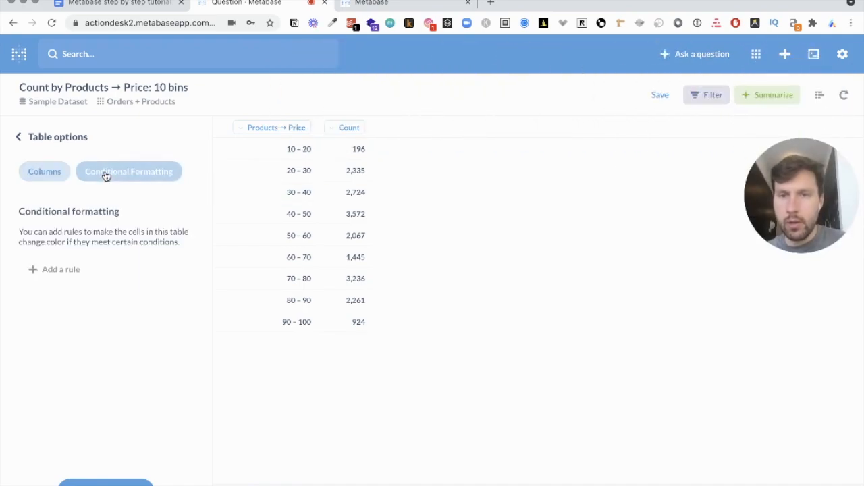
left_click(59, 270)
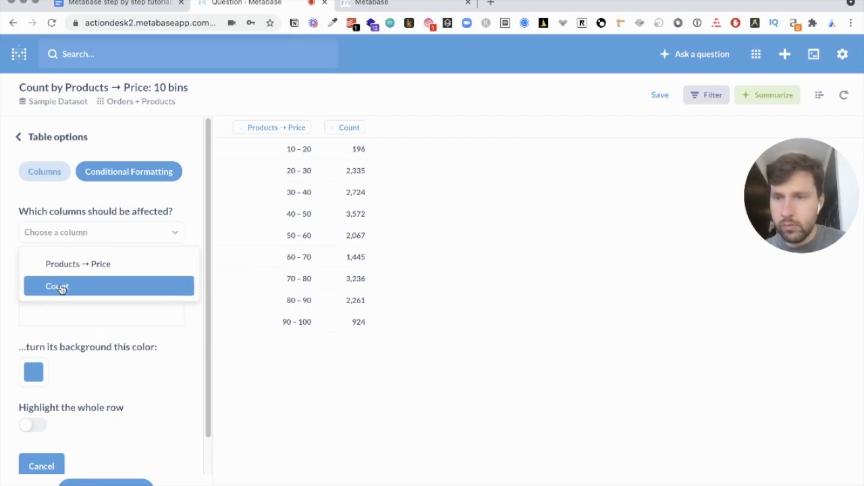
left_click(61, 287)
left_click(85, 318)
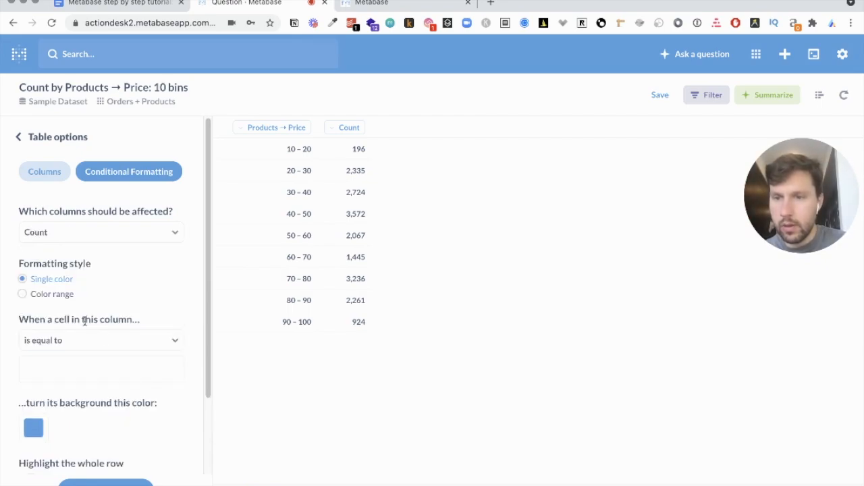
scroll(67, 361, "down", 3)
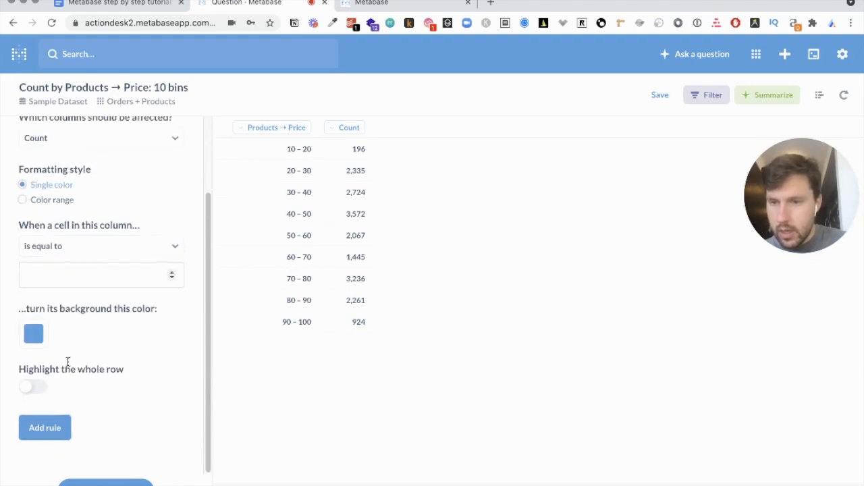
- Try highlighting the whole row in the Count rule and look through the available cell conditions
left_click(33, 392)
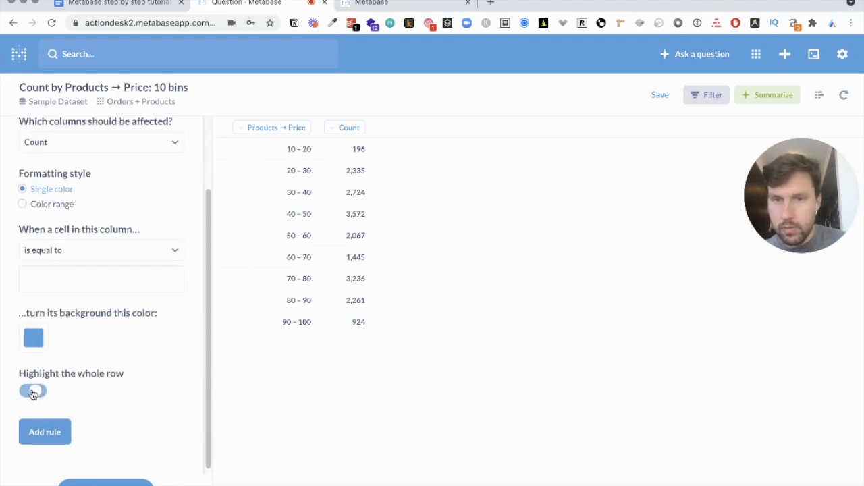
left_click(32, 393)
scroll(96, 342, "up", 2)
left_click(67, 322)
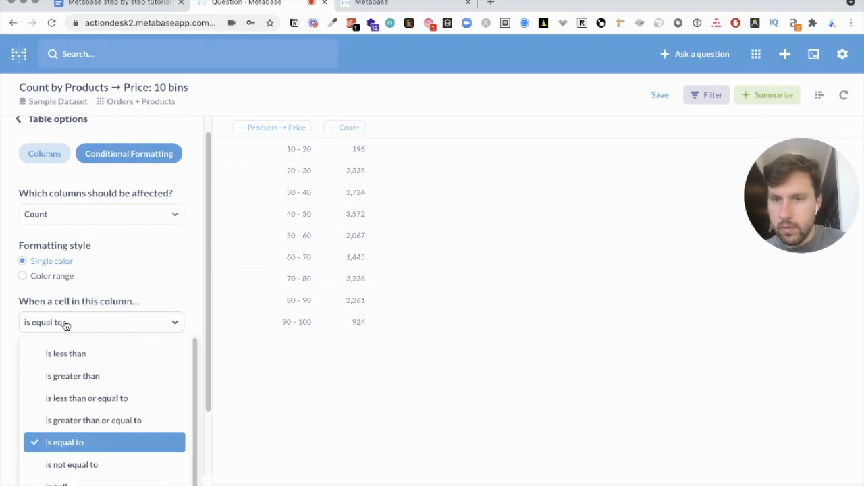
left_click(111, 285)
scroll(111, 285, "down", 2)
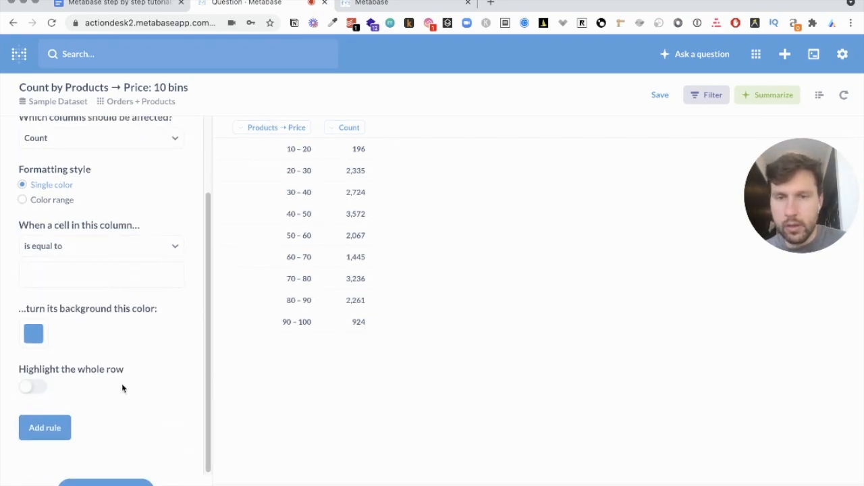
scroll(77, 281, "up", 2)
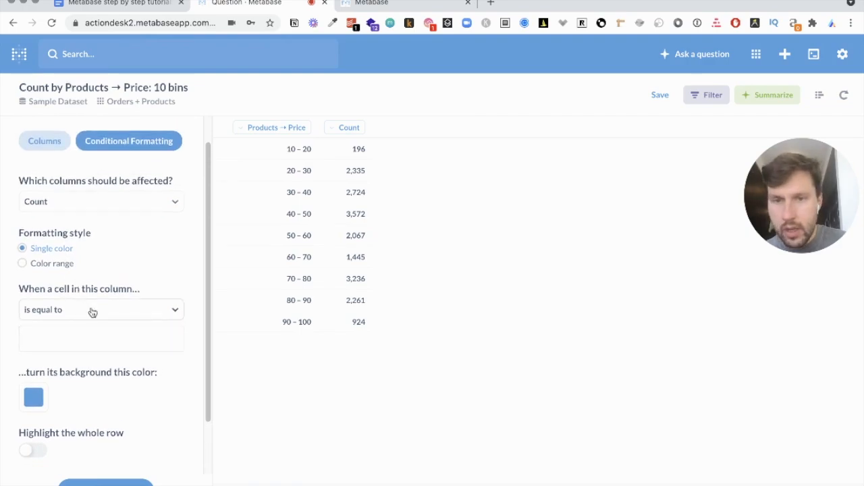
- Set the rule's condition to is greater than 2000 and add the rule to the Count column
left_click(93, 311)
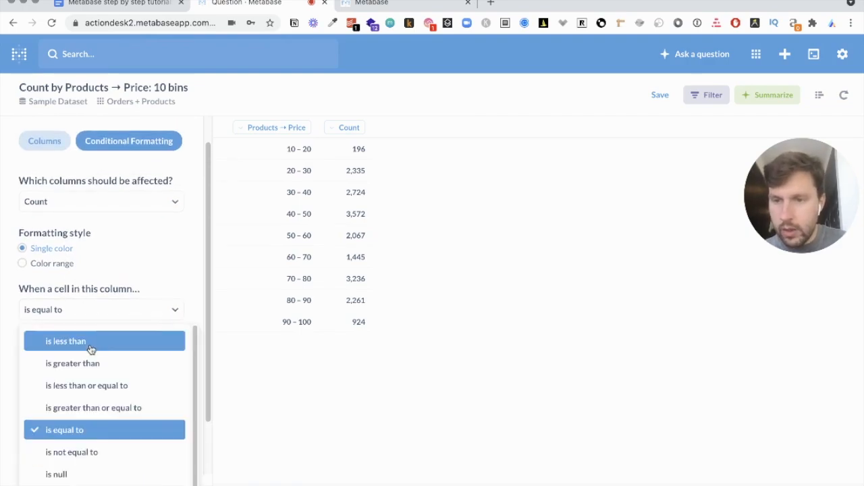
left_click(88, 359)
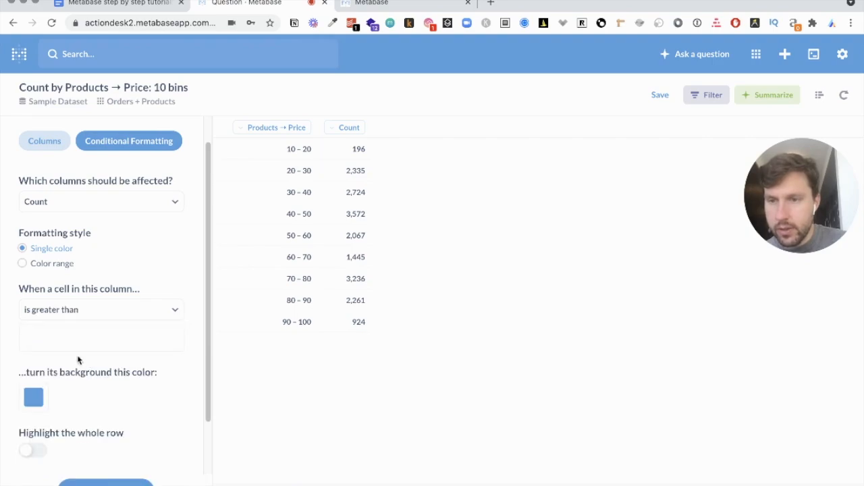
left_click(63, 342)
type("2000")
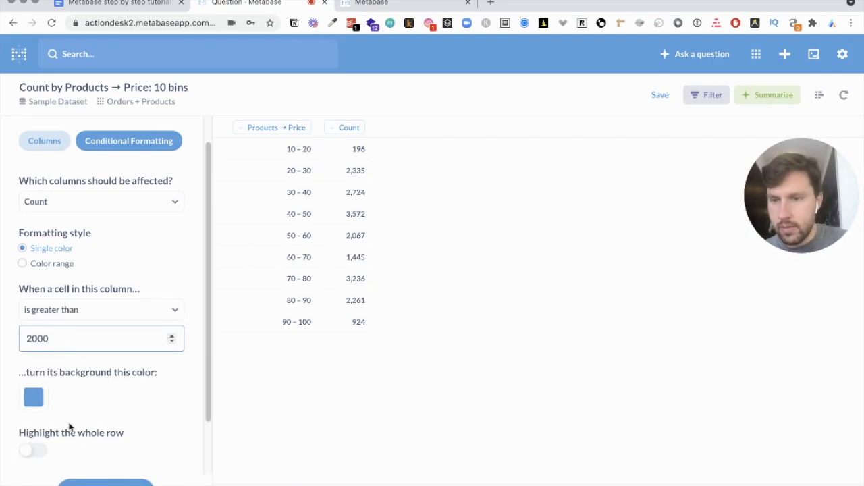
scroll(70, 438, "down", 2)
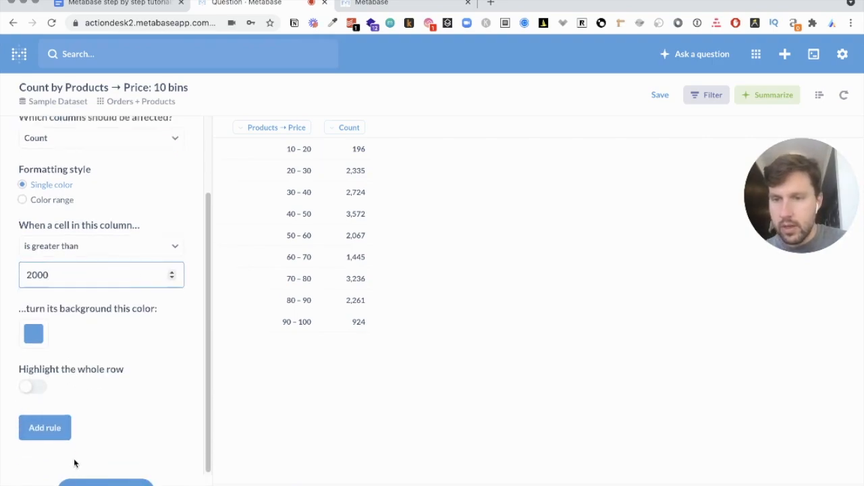
left_click(44, 428)
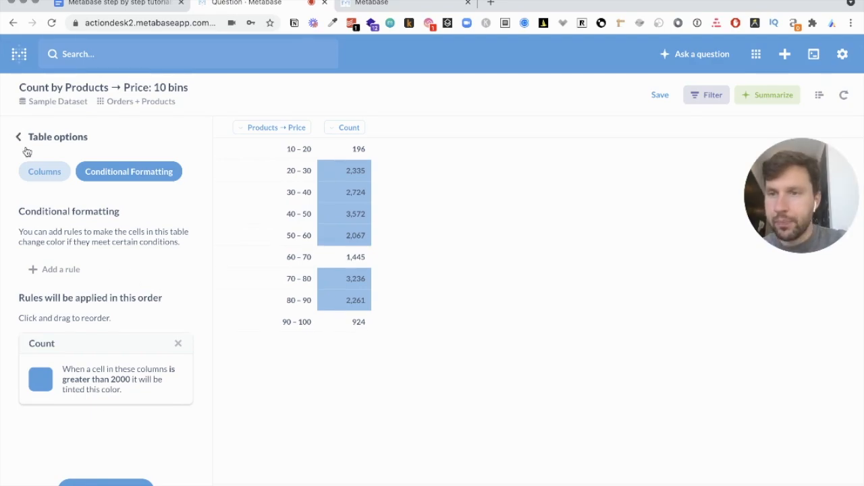
- Change the Count rule's background color to green and finish the table options
left_click(35, 382)
left_click(33, 428)
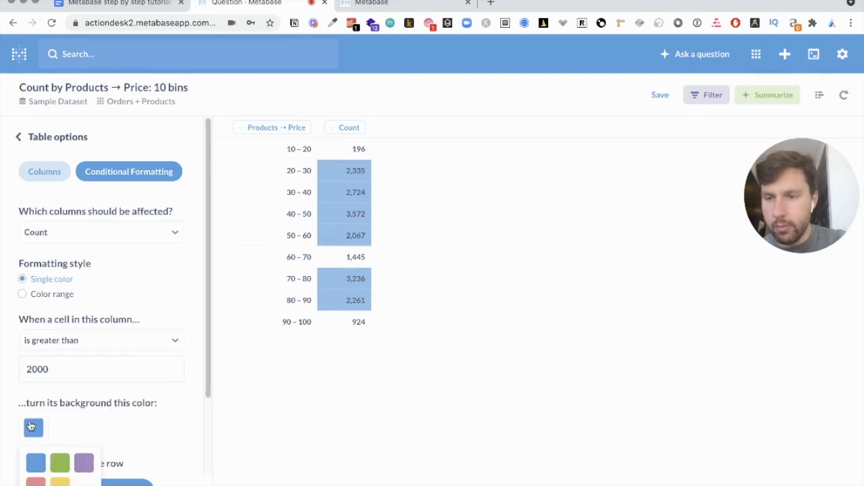
left_click(60, 462)
left_click(105, 482)
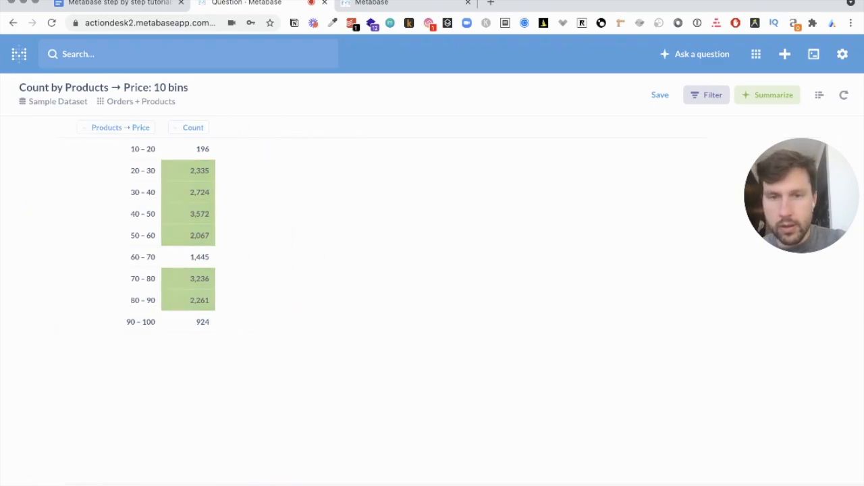
- Save the question as "# of orders per price segment" in the Our analytics collection
left_click(659, 95)
left_click(430, 206)
key("super+a")
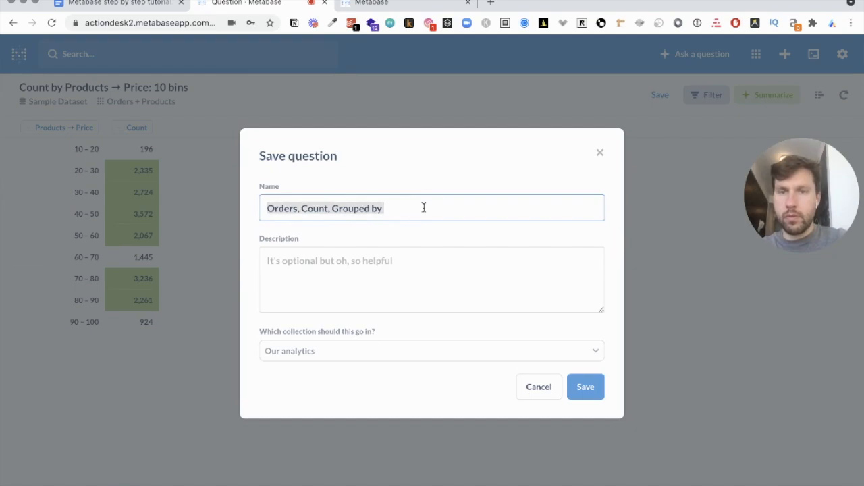
type("# of orders")
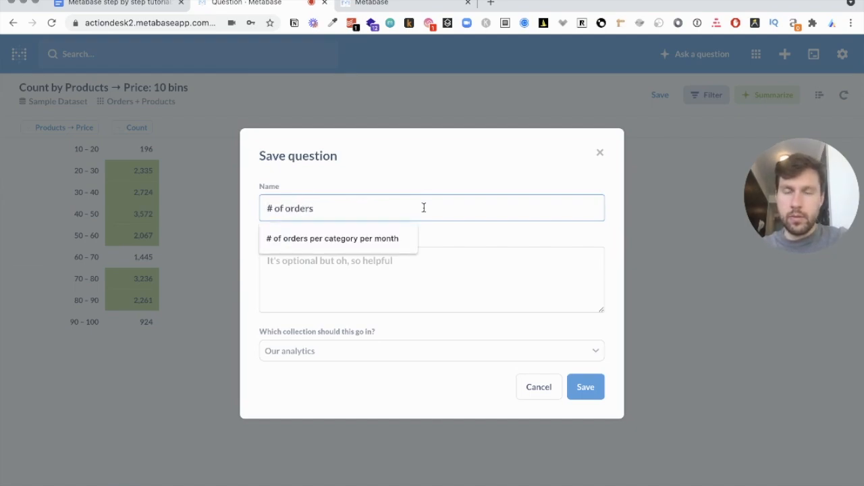
type(" per price ")
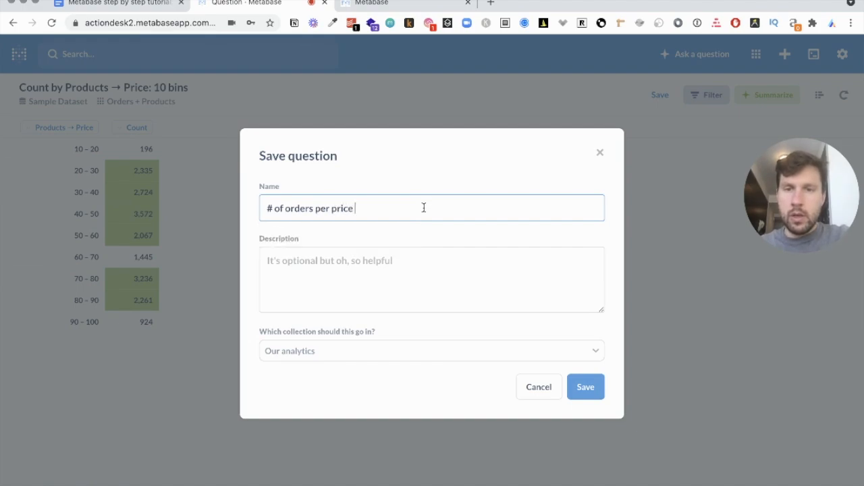
type("segment")
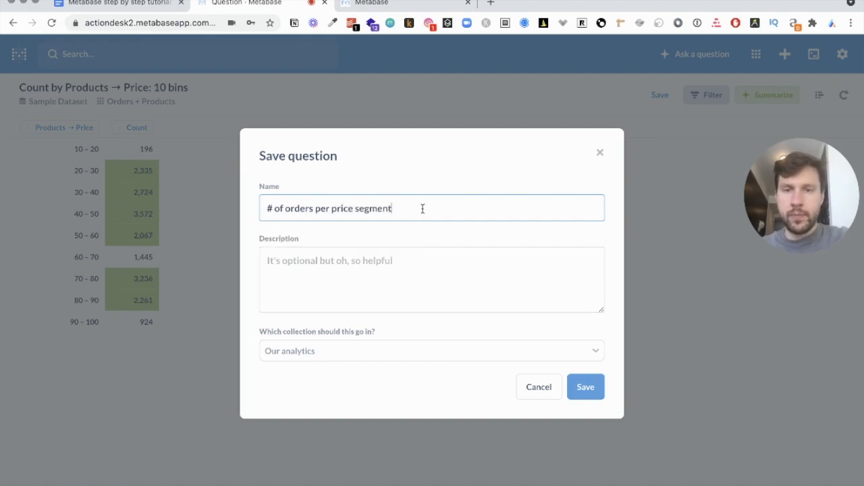
left_click(584, 391)
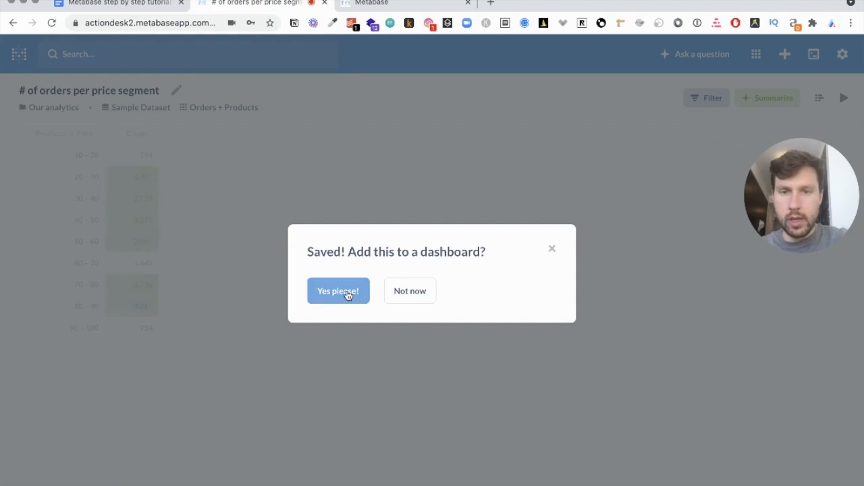
- Add the saved question to the "Metabase demo video" dashboard and make its card tall enough to show every price range
left_click(347, 294)
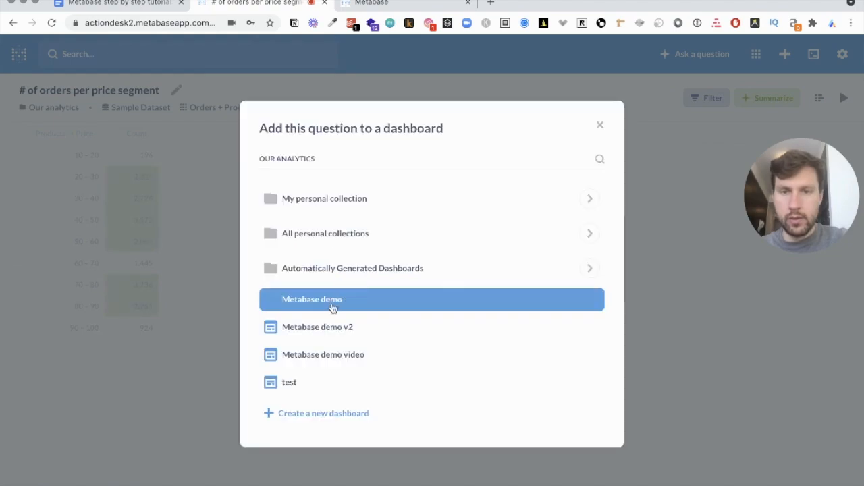
left_click(331, 358)
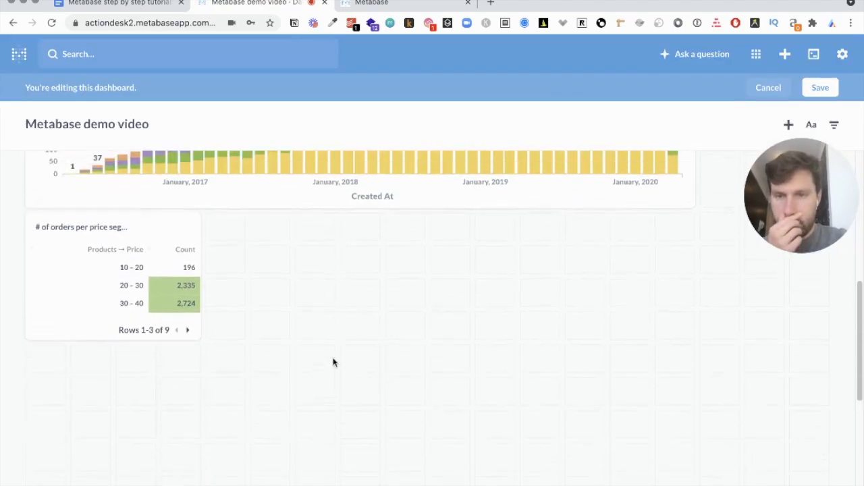
left_click_drag(197, 358, 193, 474)
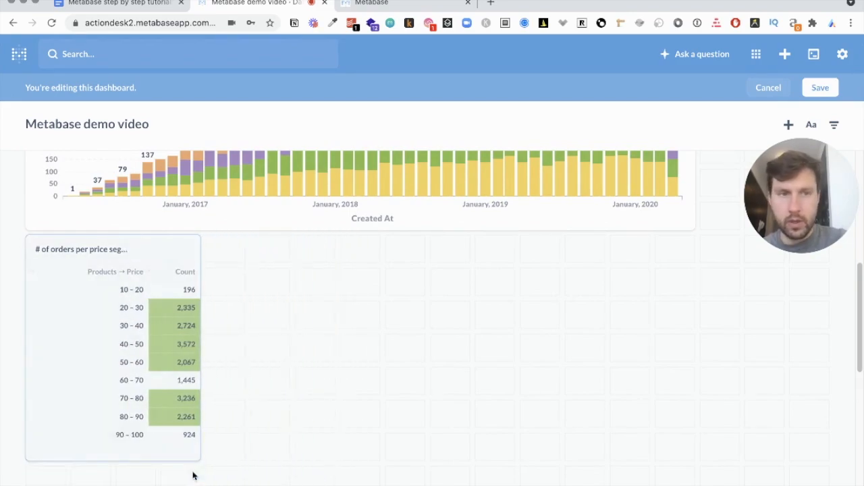
- Try to move the price segment card into the empty space beside the dashboard's upper charts
left_click_drag(74, 341, 743, 173)
left_click_drag(115, 333, 745, 182)
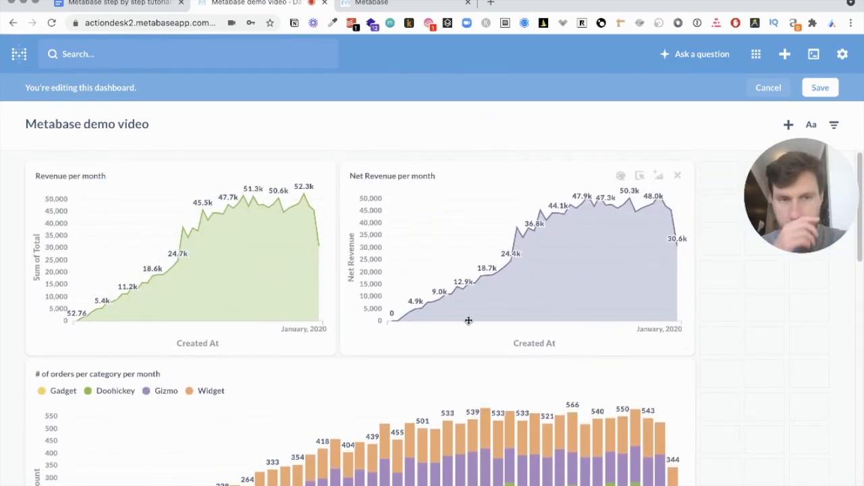
scroll(468, 324, "down", 7)
scroll(468, 324, "up", 3)
left_click_drag(115, 306, 55, 305)
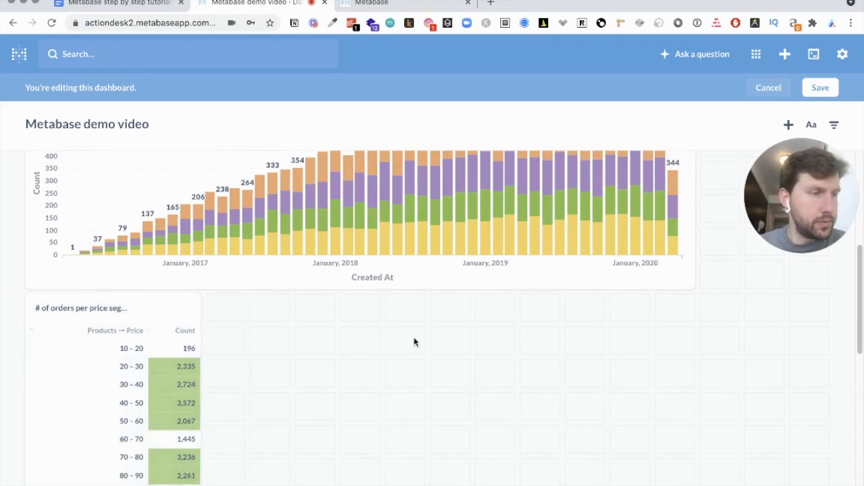
- Save the edited "Metabase demo video" dashboard
scroll(415, 342, "up", 5)
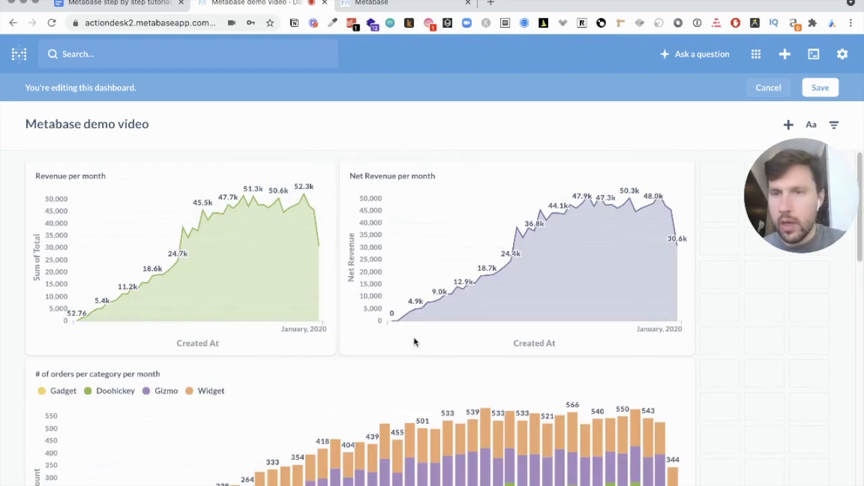
left_click(817, 88)
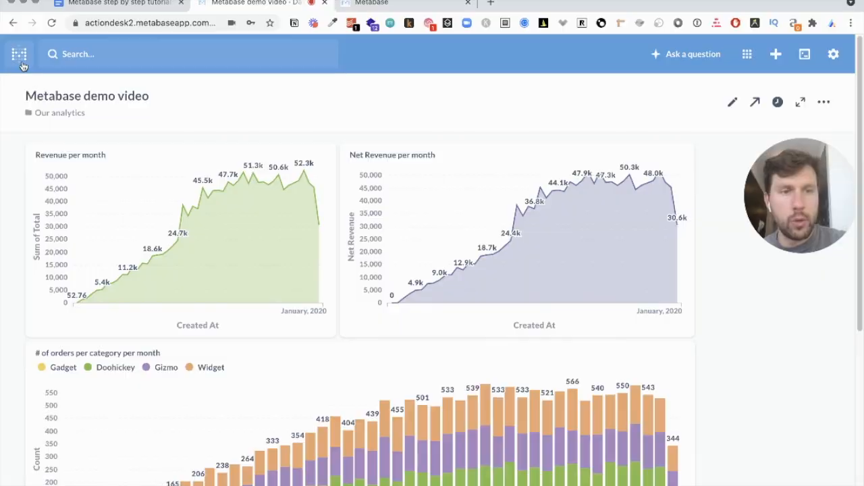
- Start a new native query question on the Sample Dataset database
left_click(19, 56)
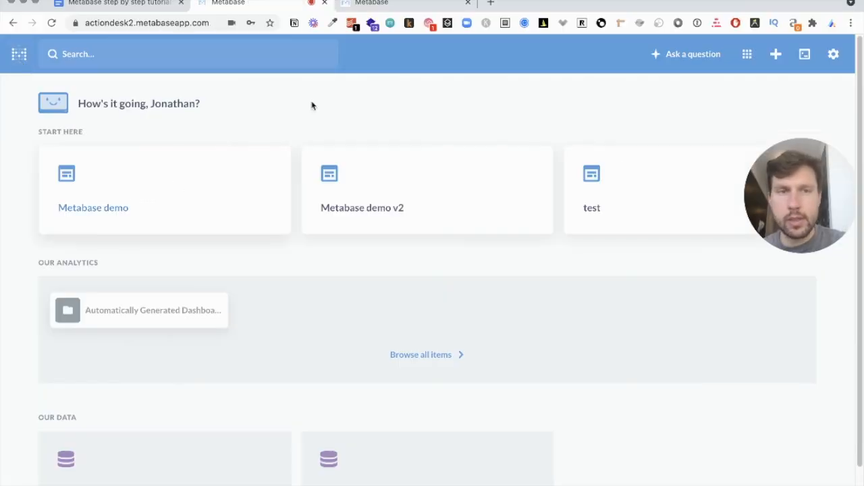
left_click(696, 61)
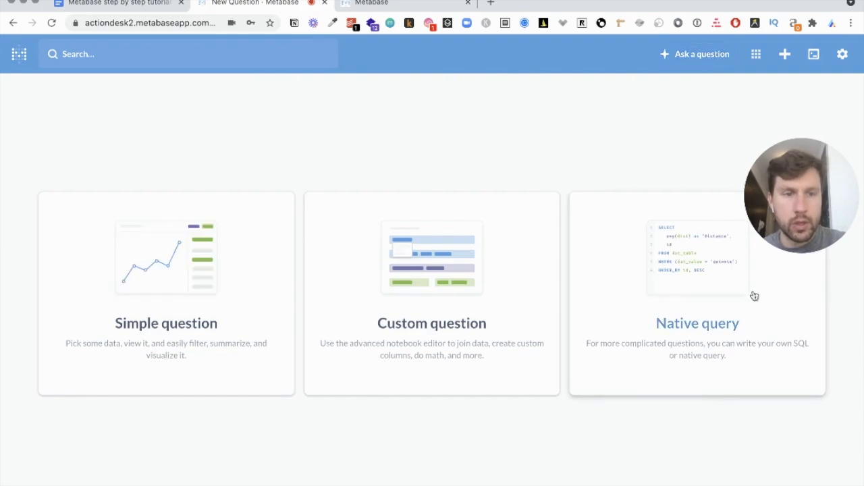
left_click(682, 328)
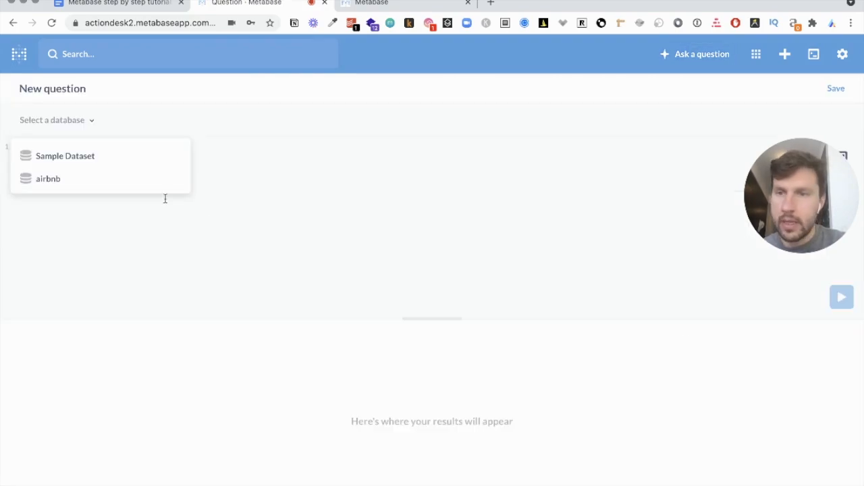
left_click(58, 158)
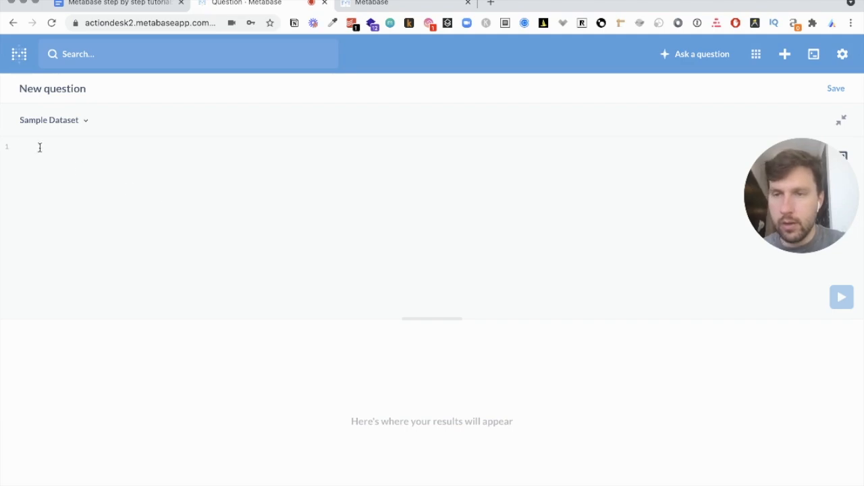
- Write and run the SQL query "select * from products;"
type("sele")
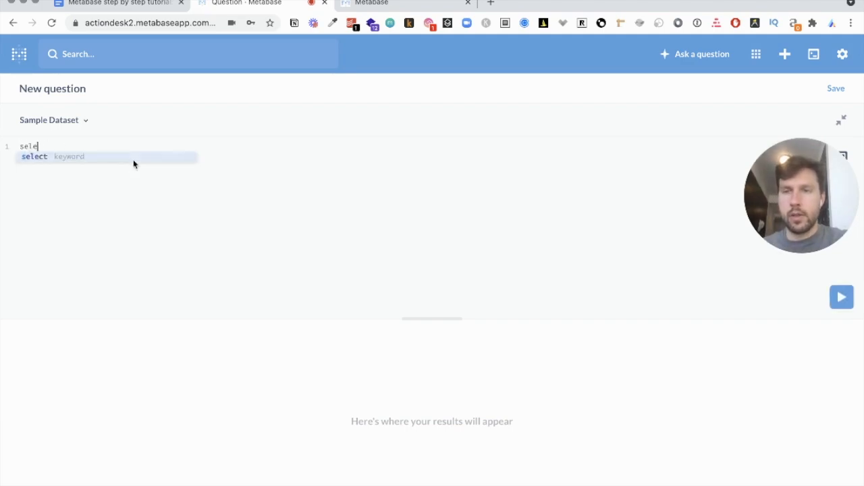
type("ct * from ")
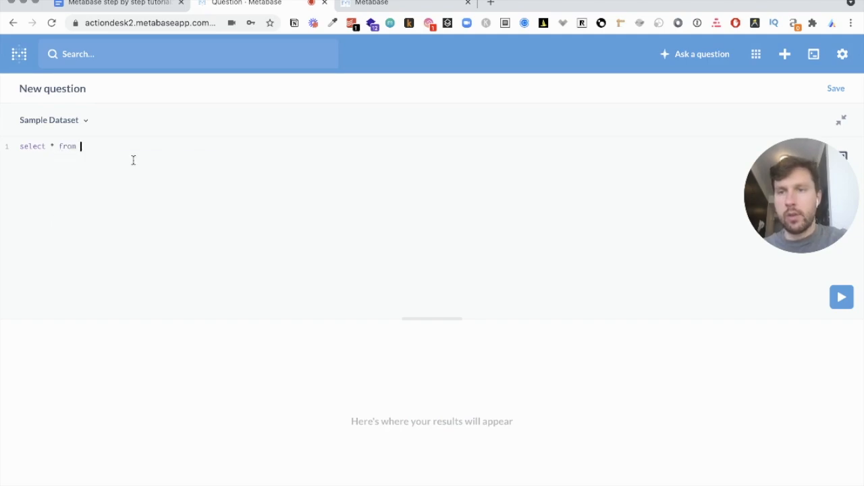
type("products;")
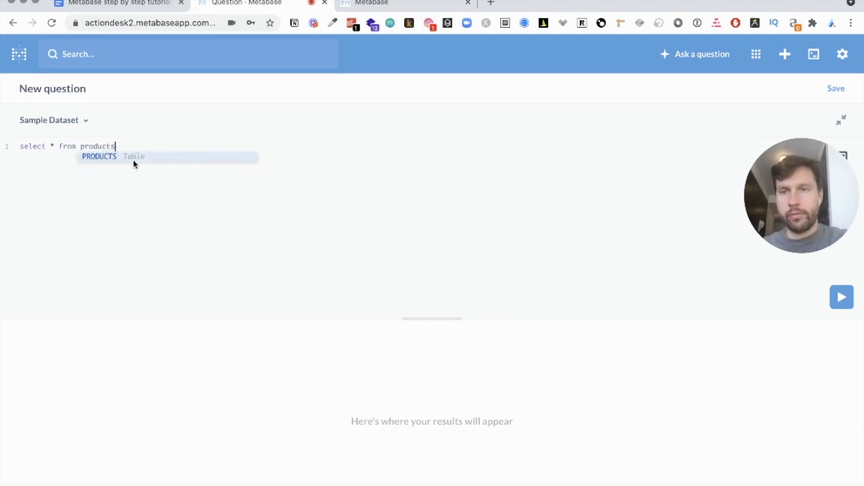
key("super+Return")
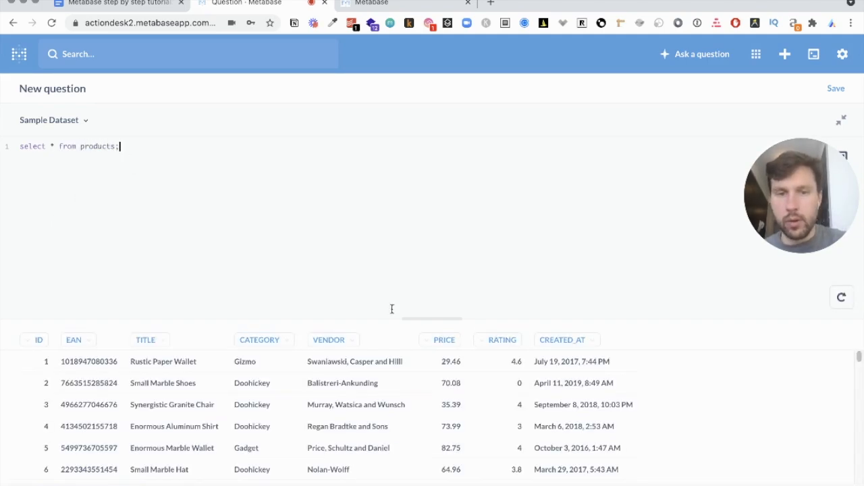
left_click_drag(857, 225, 746, 166)
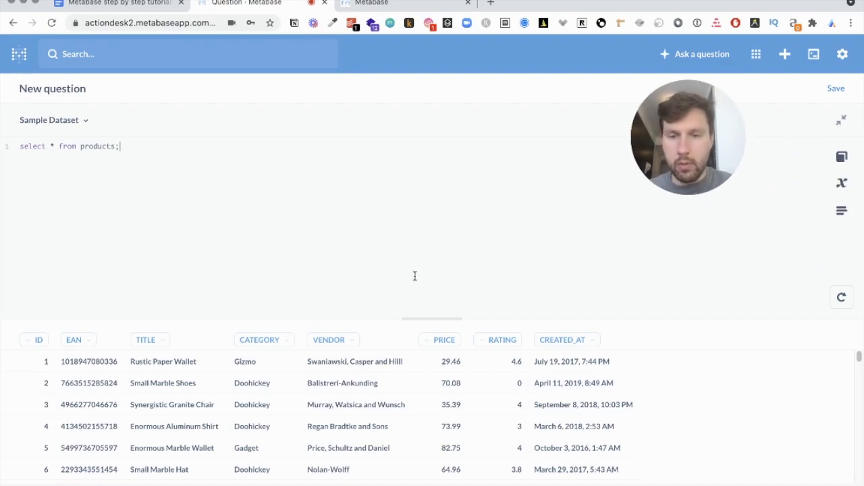
left_click_drag(738, 156, 846, 470)
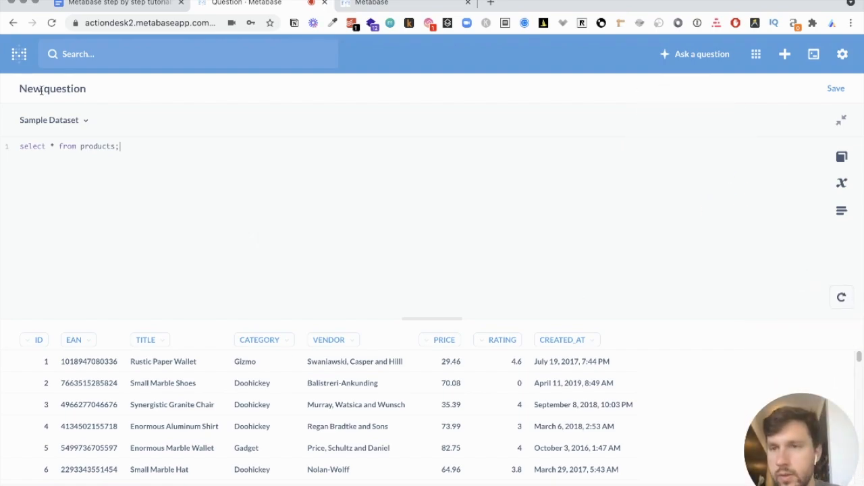
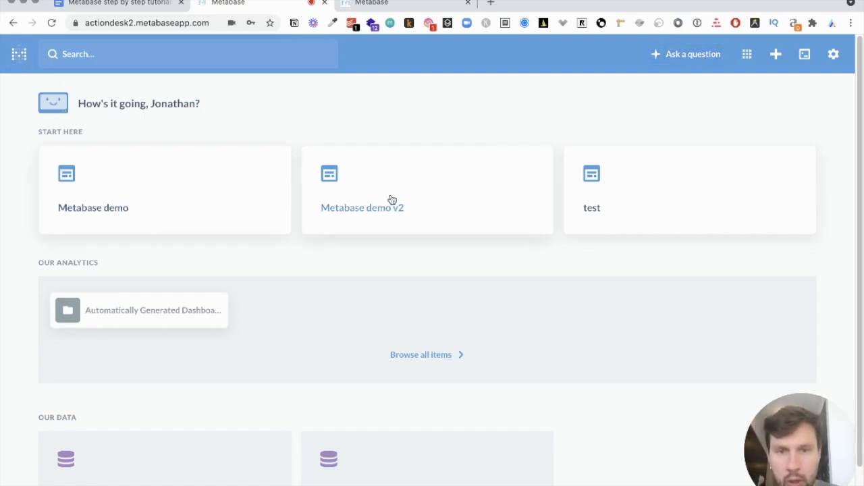
- Find the "Metabase demo video" dashboard among all items in the Our analytics collection and open it
left_click(442, 358)
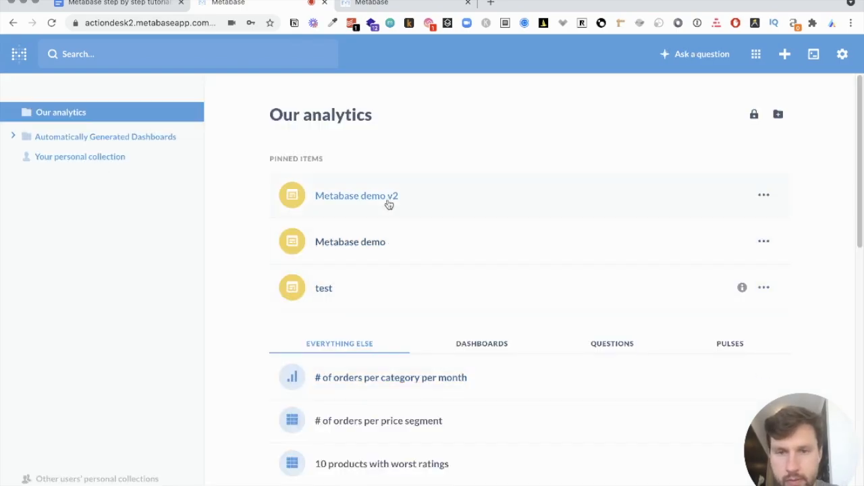
scroll(372, 255, "down", 10)
scroll(409, 284, "up", 2)
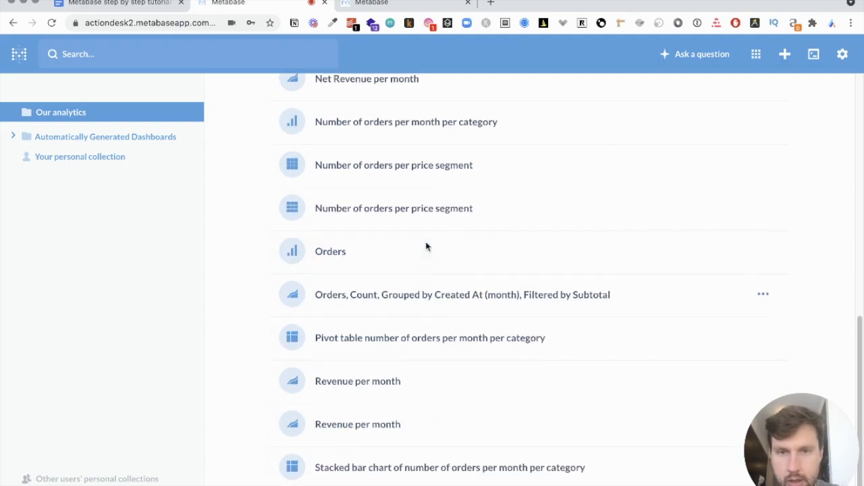
key("super+f")
type("video")
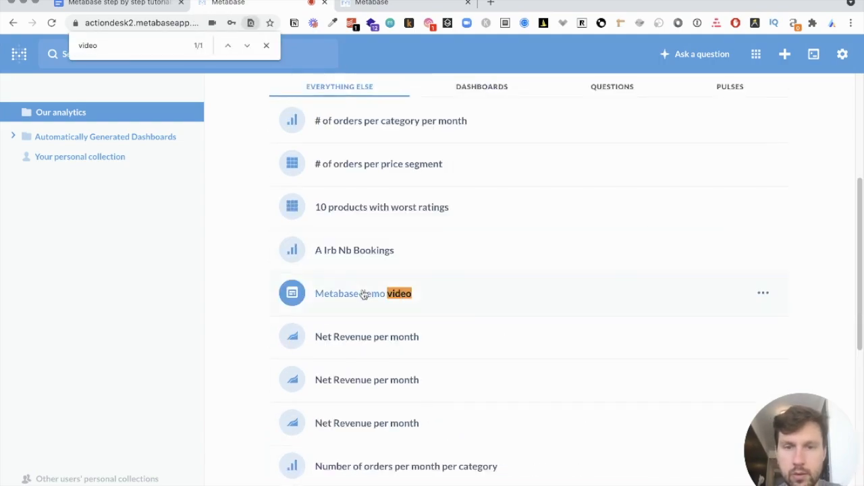
left_click(363, 293)
left_click(266, 45)
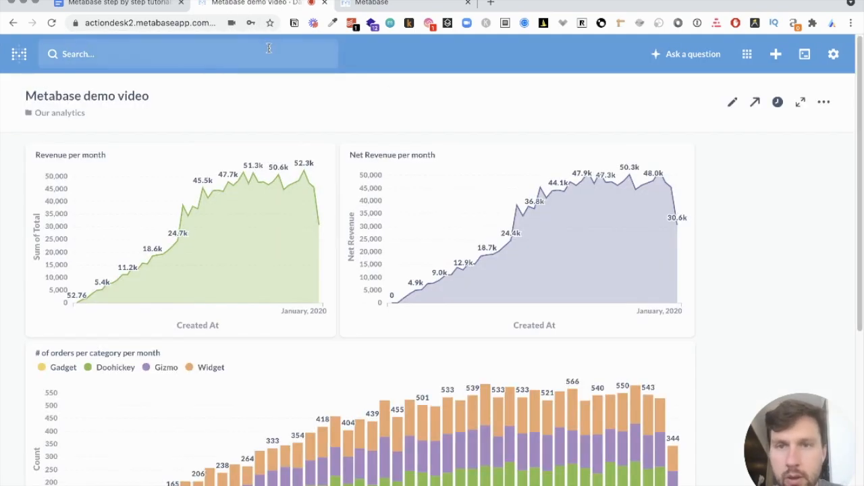
- Examine the dashboard's revenue charts, the orders per category chart and the price segment table
scroll(409, 332, "down", 3)
scroll(409, 338, "up", 3)
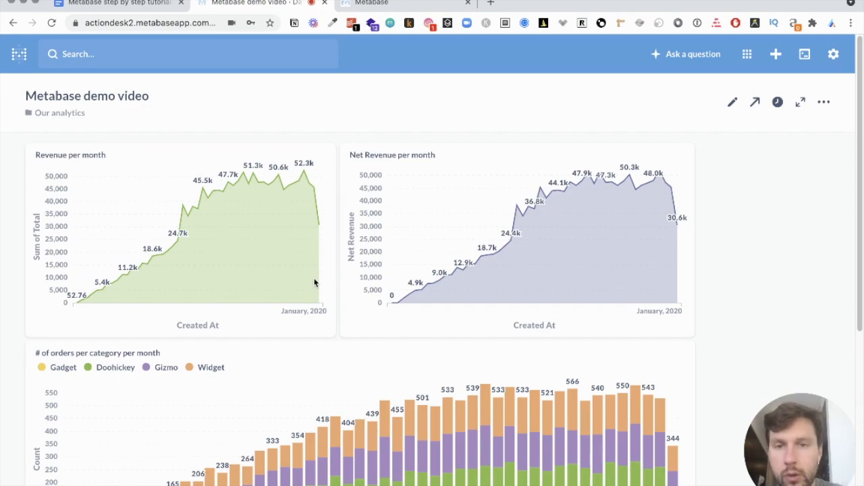
scroll(314, 282, "down", 2)
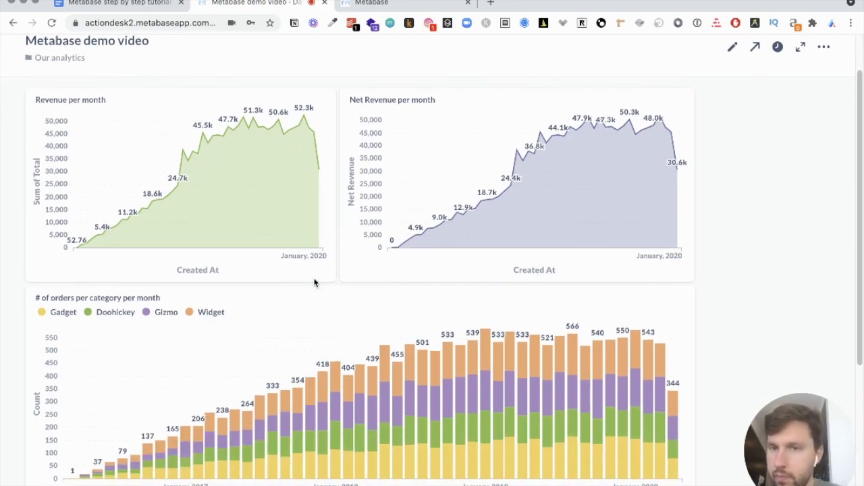
scroll(314, 282, "up", 2)
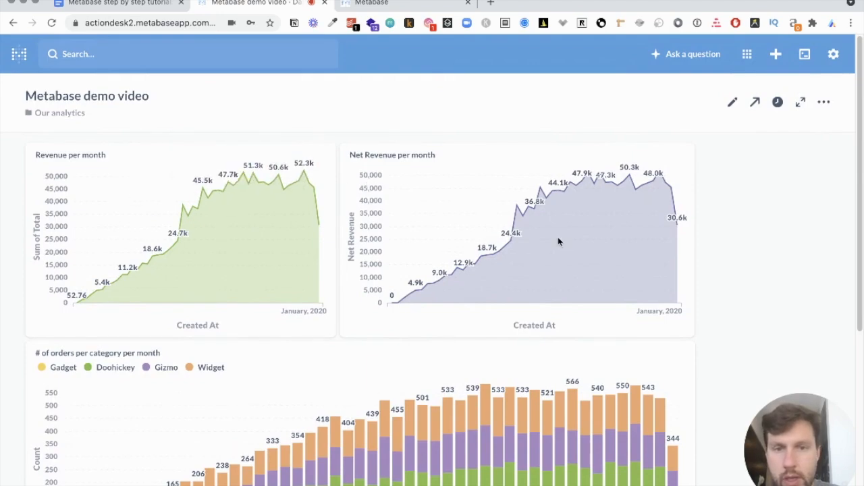
scroll(559, 242, "down", 10)
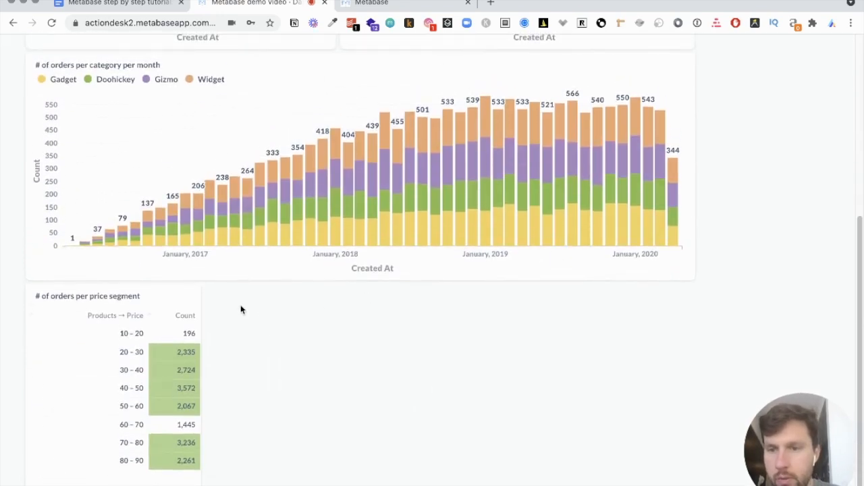
scroll(159, 344, "up", 12)
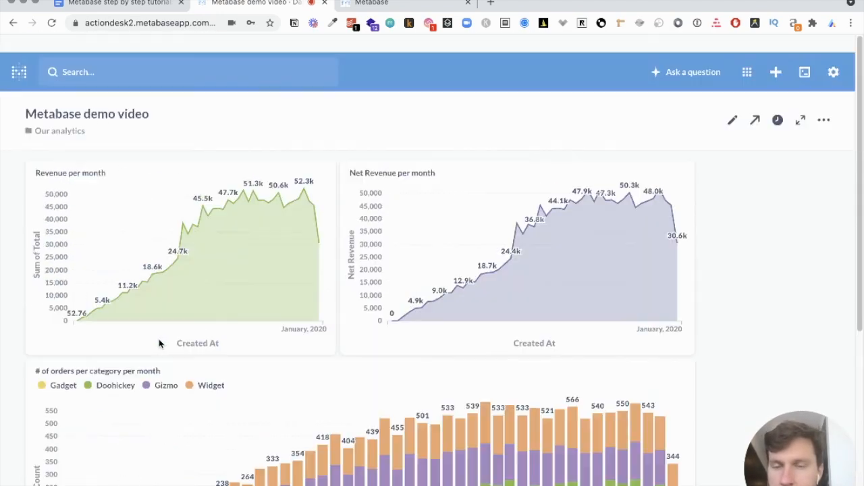
scroll(320, 271, "down", 5)
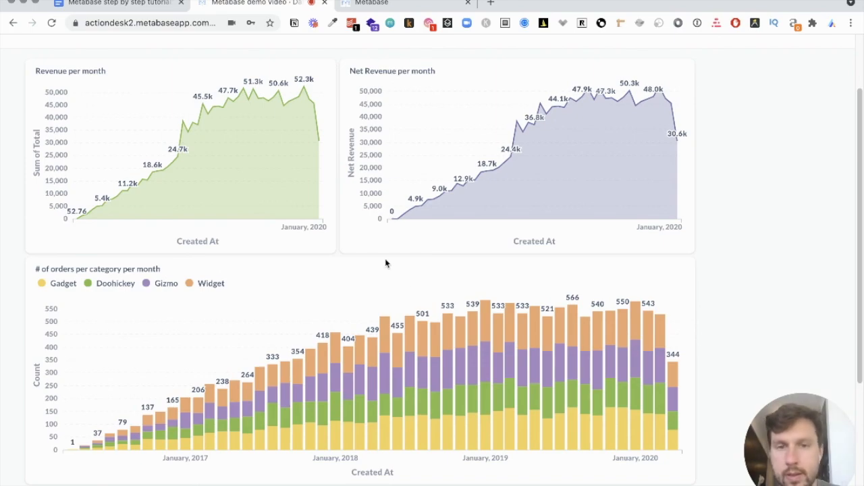
scroll(245, 241, "up", 3)
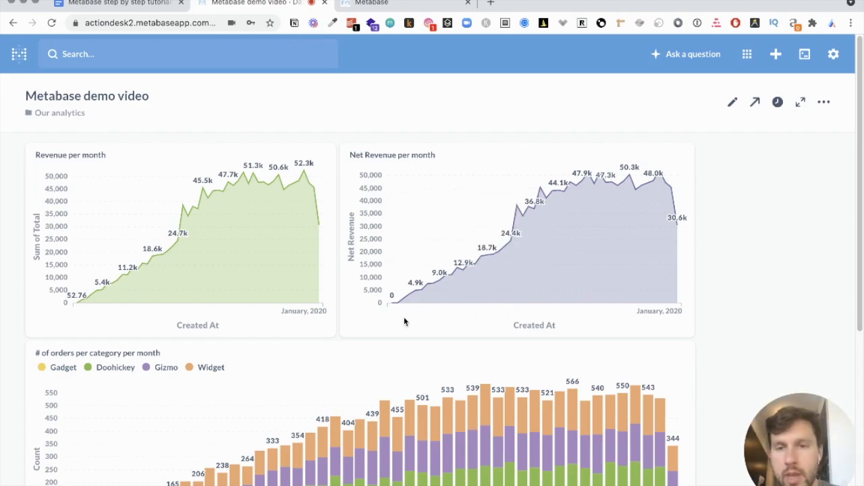
- Put the dashboard in edit mode and add a Category filter from the Other Categories filter type
left_click(733, 103)
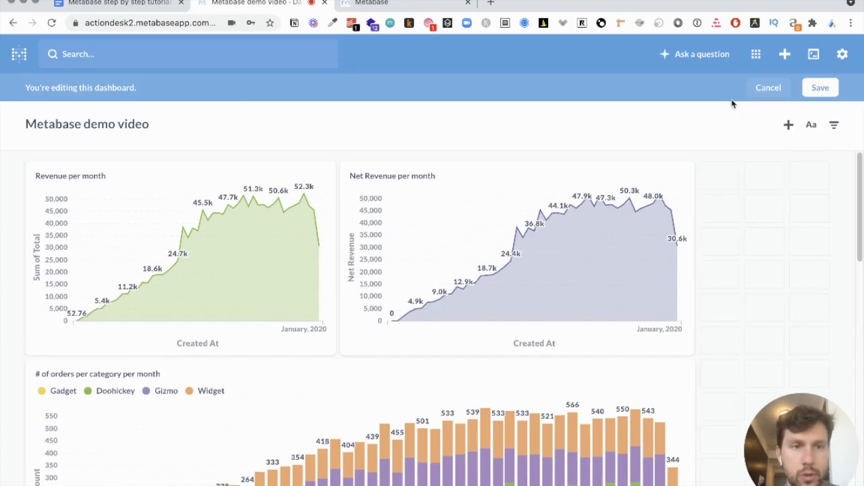
left_click(835, 126)
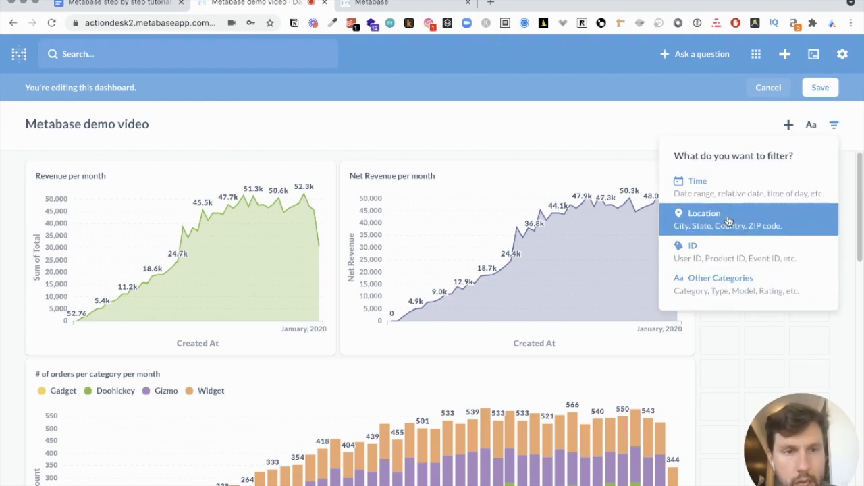
left_click(734, 288)
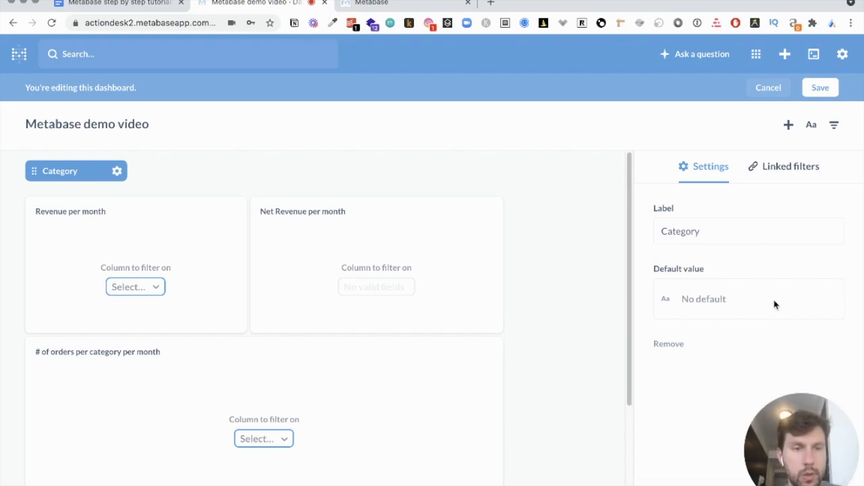
- Connect the Category filter to the Product Category column on the "Revenue per month" card
scroll(173, 275, "down", 2)
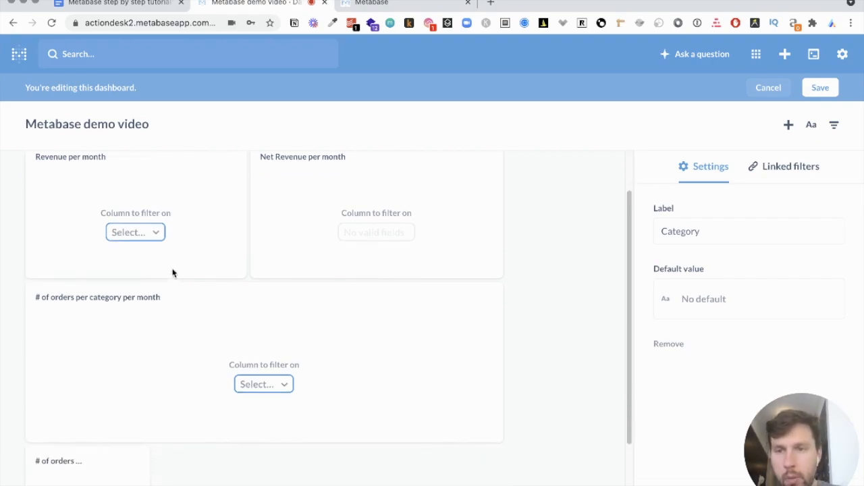
scroll(323, 294, "down", 3)
scroll(322, 295, "up", 5)
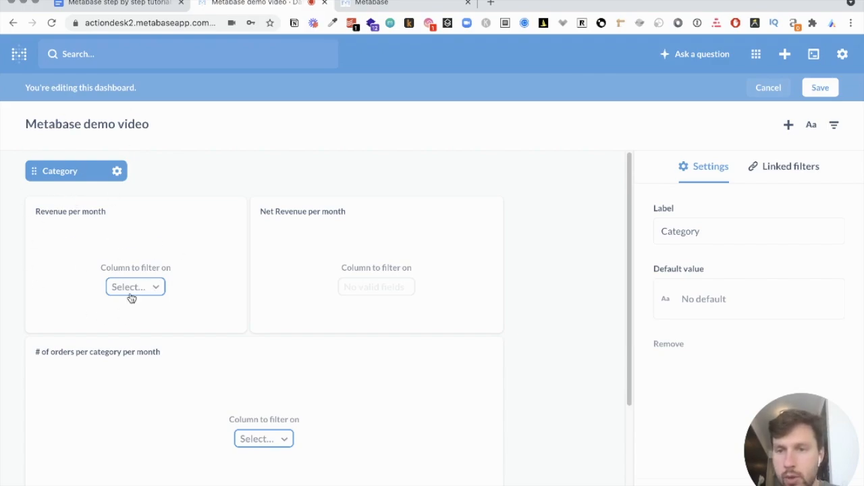
left_click(123, 290)
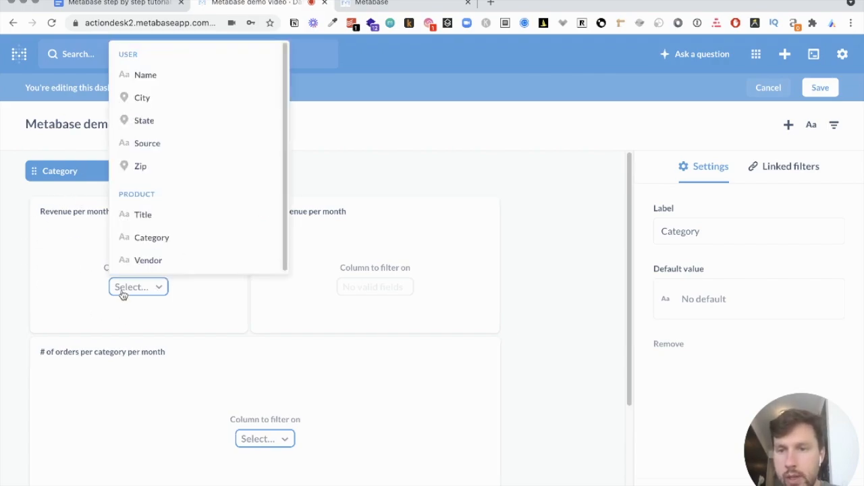
left_click(164, 240)
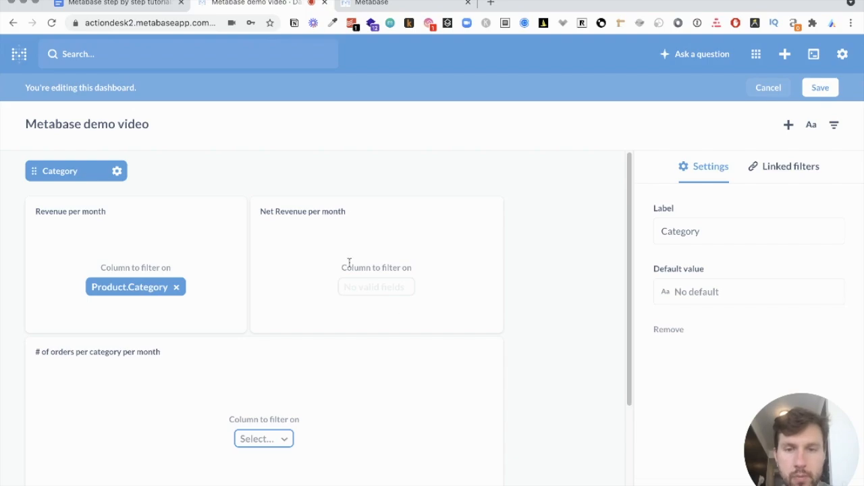
- Connect the Category filter to the Products Category column on the orders per category per month and orders per price segment cards
scroll(348, 263, "down", 1)
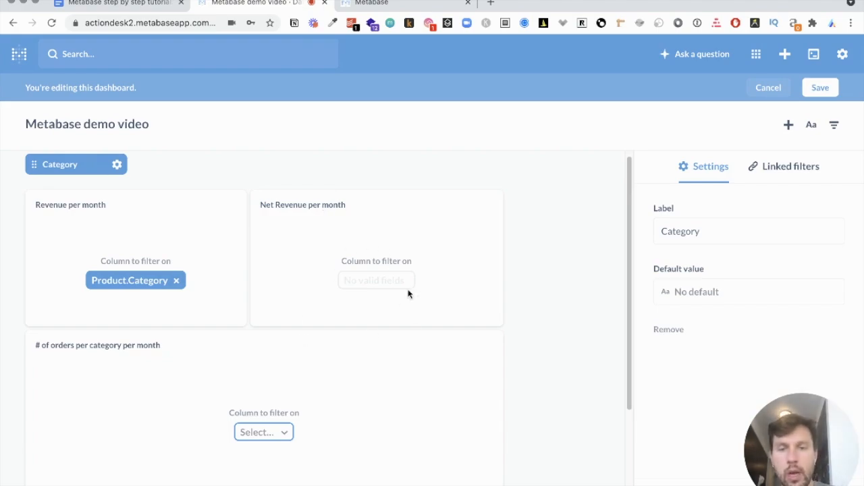
scroll(277, 270, "down", 2)
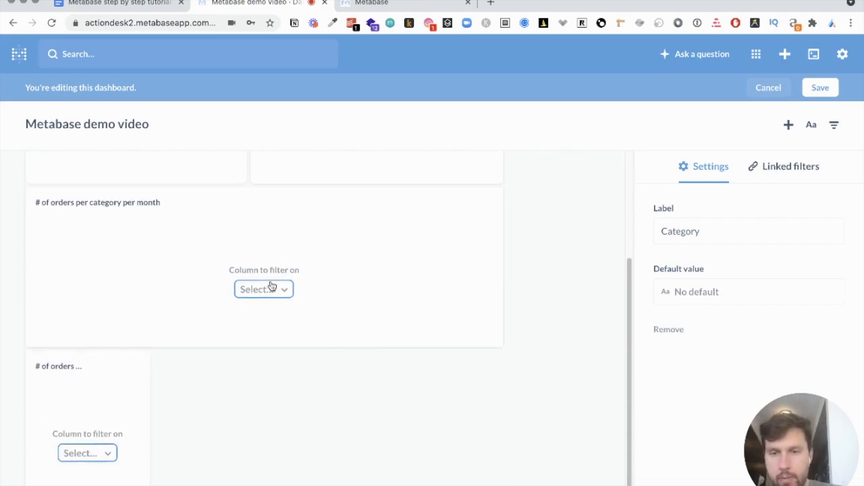
left_click(270, 288)
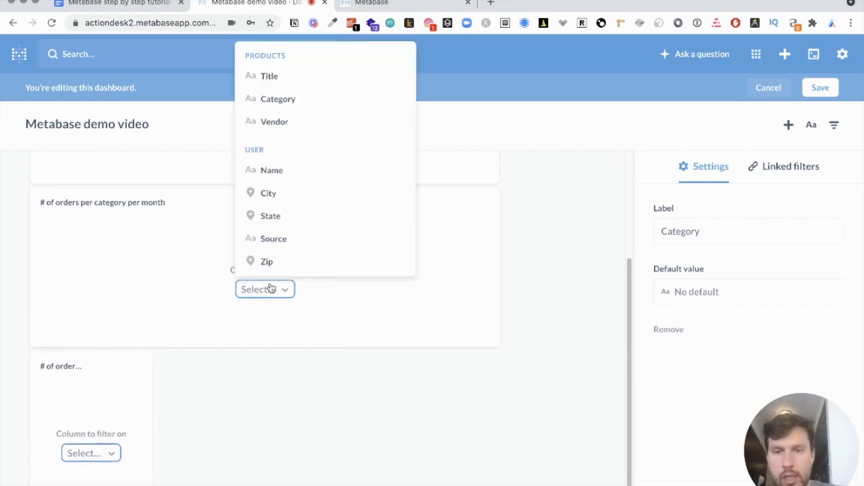
left_click(273, 100)
left_click(96, 453)
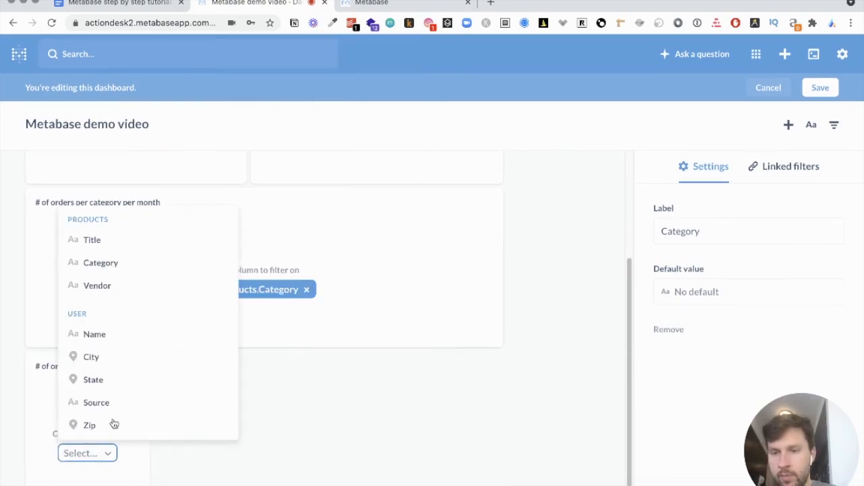
left_click(103, 273)
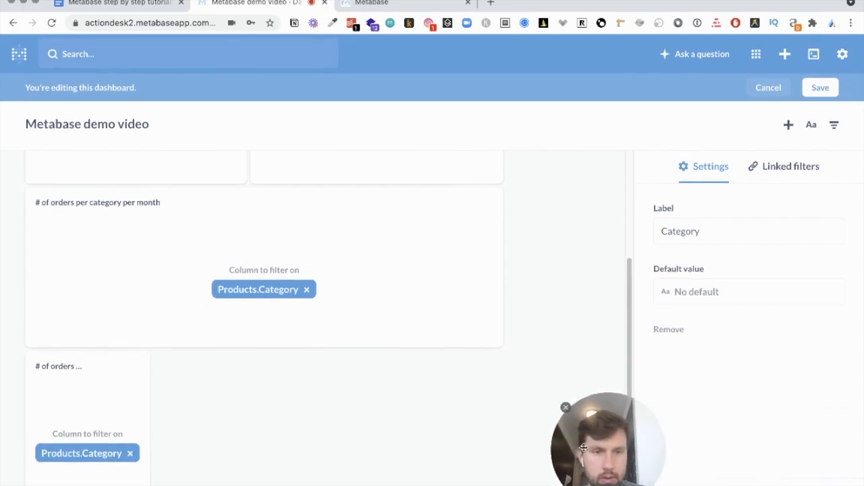
- Finish the Category filter's settings without a default value and save the dashboard
left_click(706, 291)
left_click(735, 278)
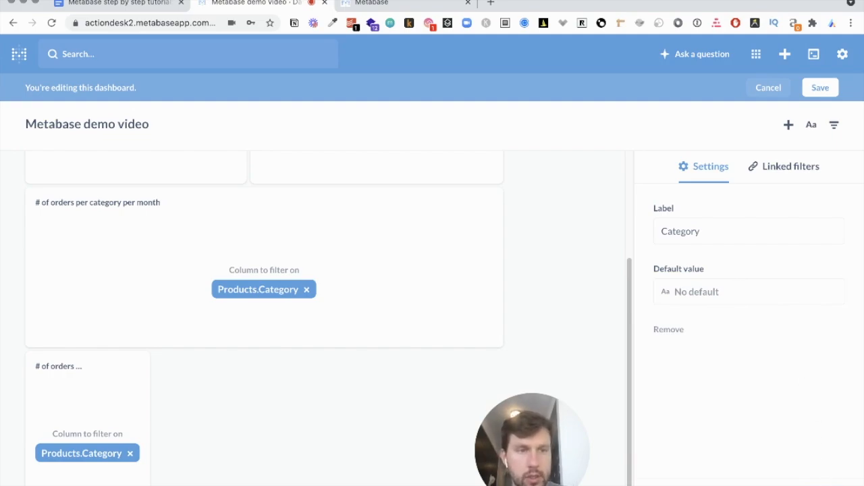
left_click(821, 484)
left_click(814, 89)
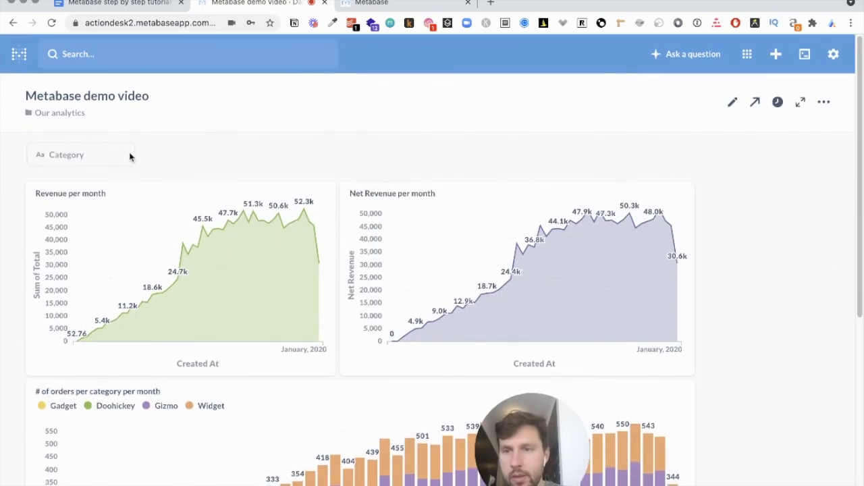
- Filter the dashboard by the Gadget and Doohickey categories and review the filtered charts and price segment table
left_click(77, 162)
left_click(81, 234)
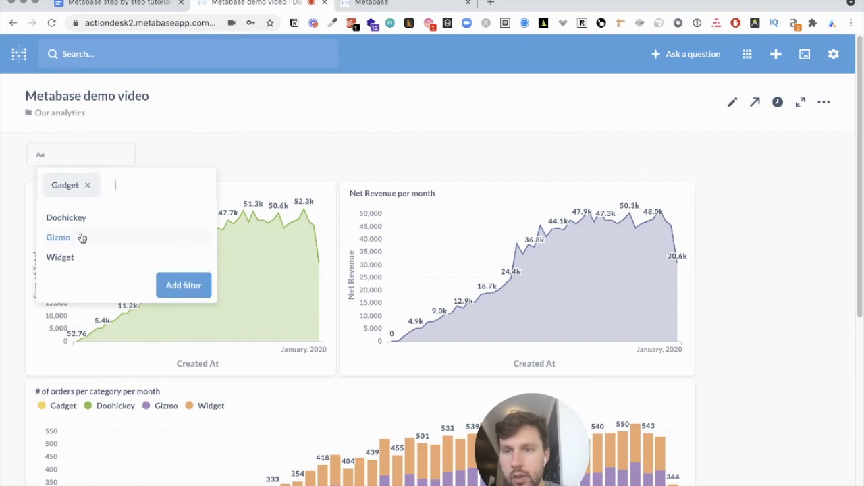
left_click(79, 219)
left_click(234, 263)
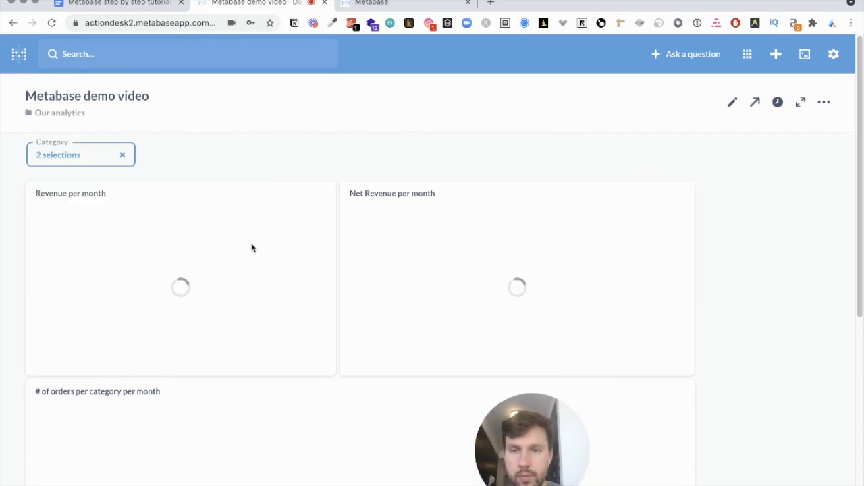
scroll(418, 180, "down", 1)
scroll(673, 244, "down", 5)
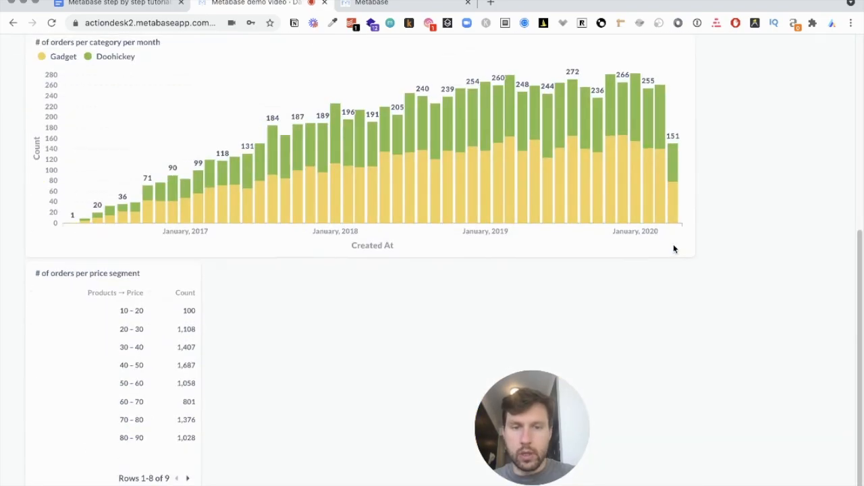
scroll(673, 244, "up", 1)
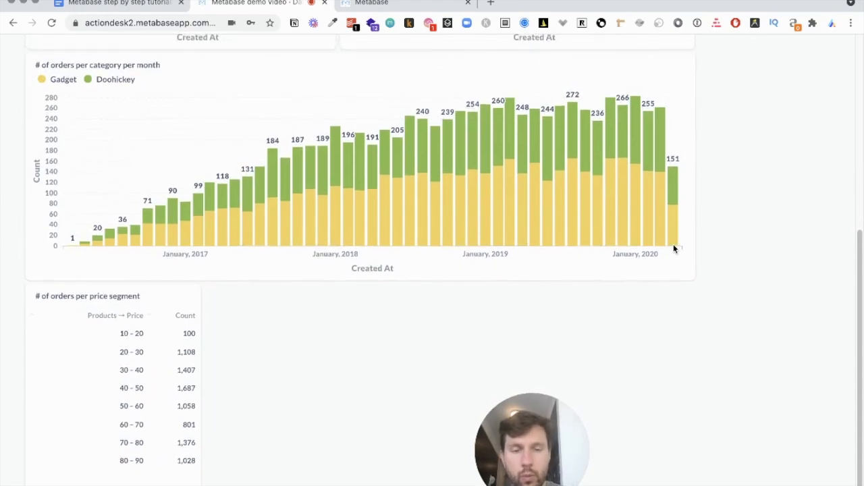
scroll(673, 248, "up", 5)
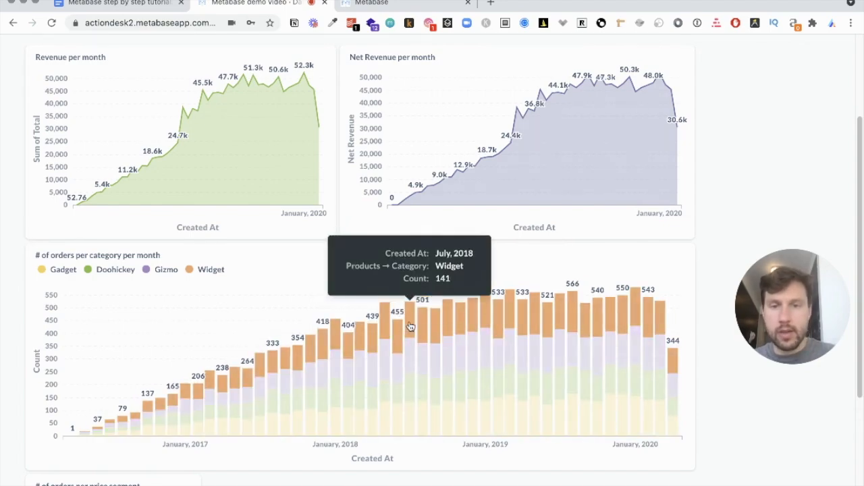
- Bring up the drill-through actions for the July 2018 Widget bar in the orders per category chart, then dismiss them
mouse_move(410, 353)
mouse_move(405, 325)
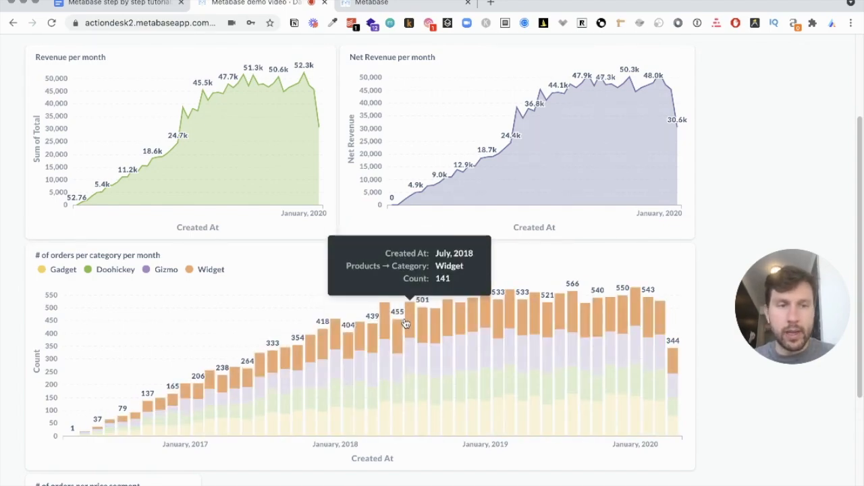
left_click(407, 323)
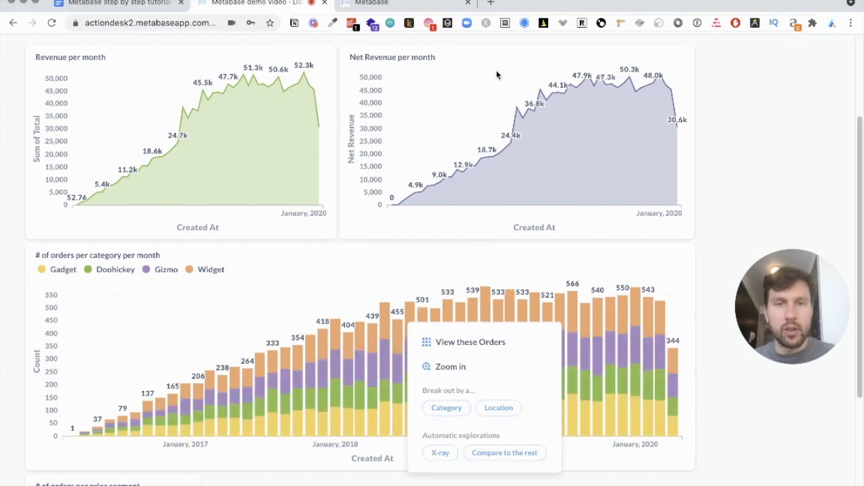
left_click(721, 265)
scroll(346, 273, "up", 3)
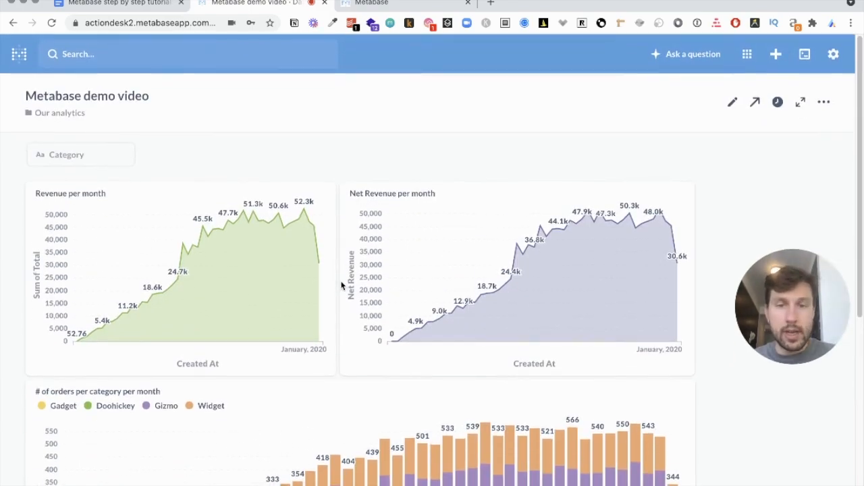
- Put the dashboard in edit mode and open the click behavior settings of the "# of orders per category per month" card
left_click(729, 103)
scroll(608, 170, "down", 3)
scroll(608, 170, "up", 2)
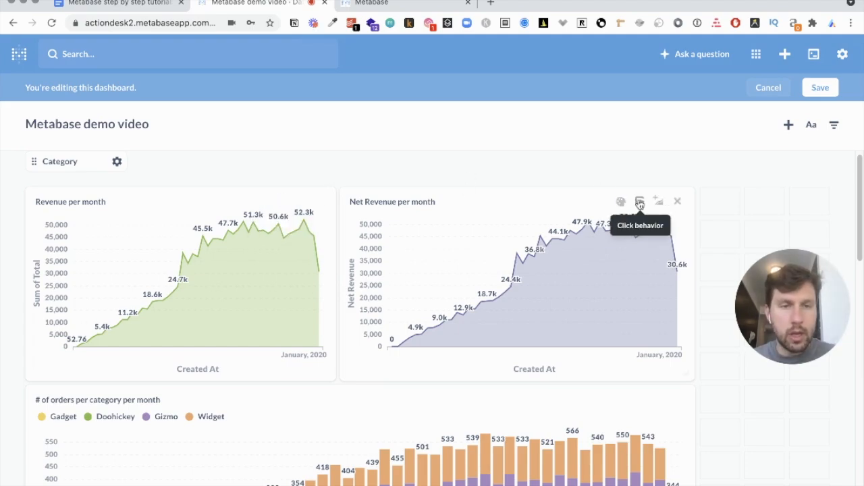
scroll(639, 202, "down", 2)
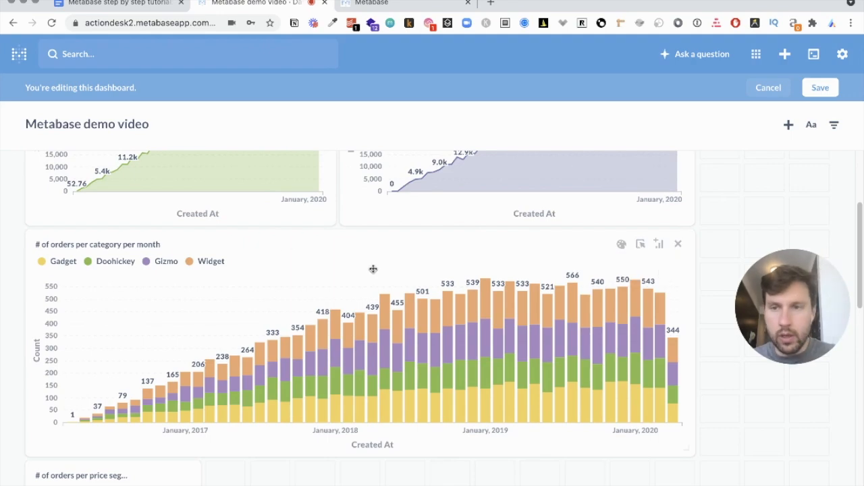
left_click(639, 244)
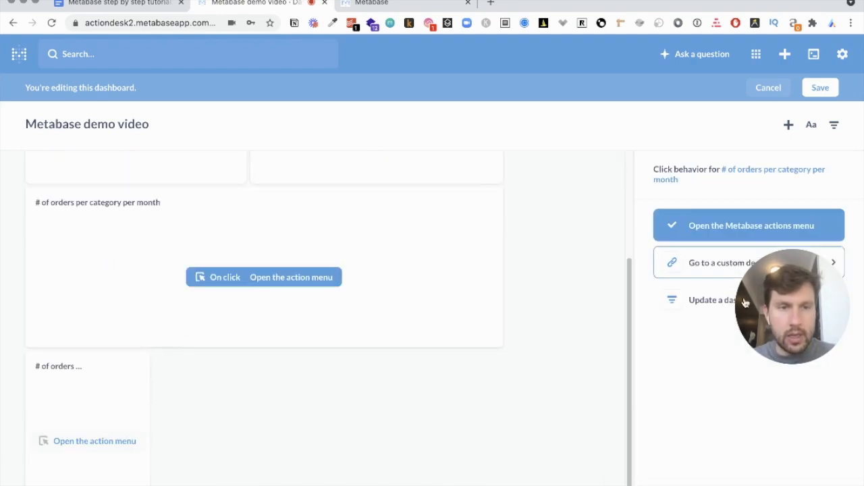
left_click_drag(775, 290, 614, 80)
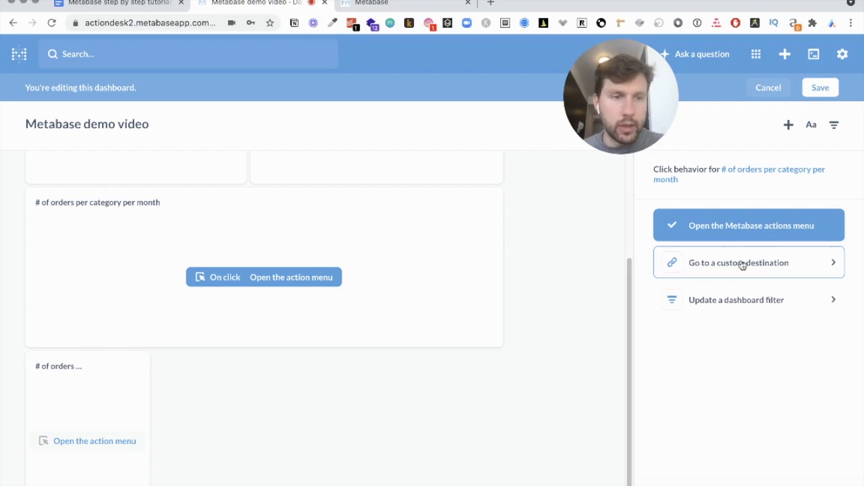
- Make the card's click behavior update the Category dashboard filter from the Products → Category column, and save the dashboard
left_click(718, 309)
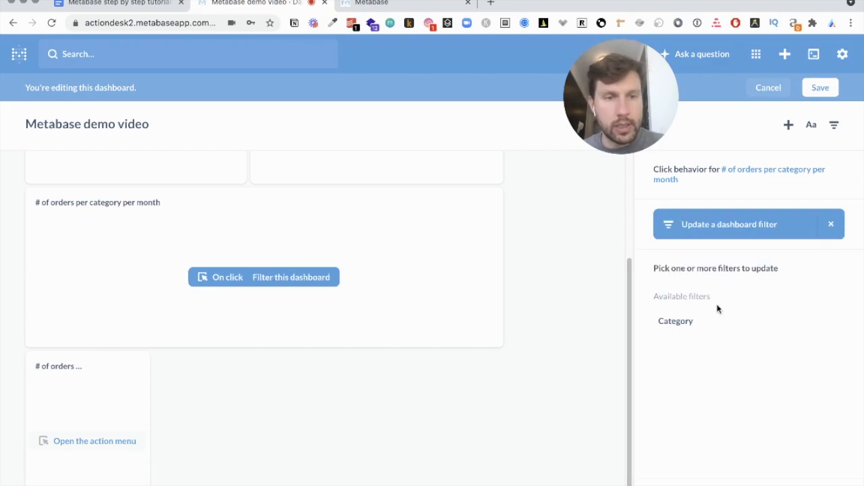
left_click(675, 324)
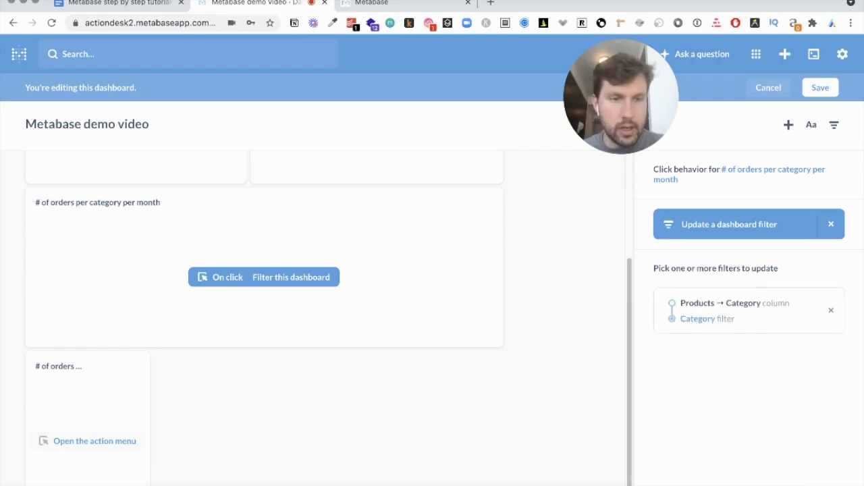
left_click(822, 484)
left_click(813, 89)
- Filter the dashboard to Widget through the May 2018 Widget bar and check the Category filter's selection
scroll(427, 328, "down", 3)
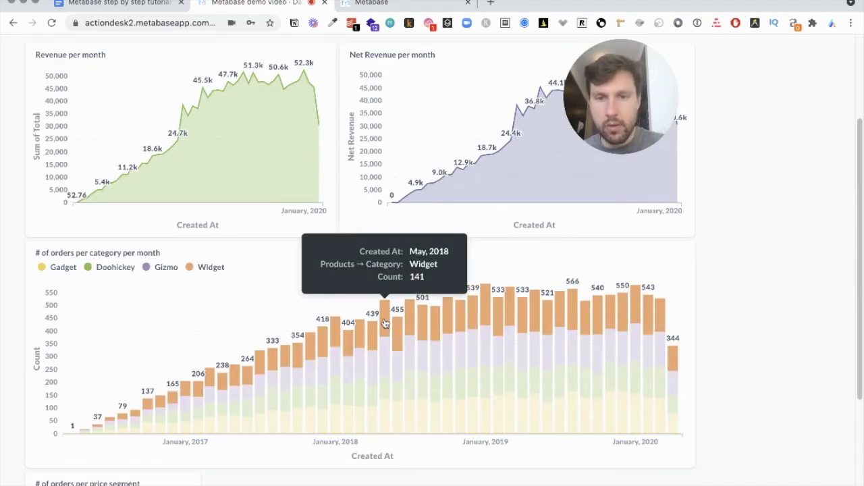
left_click(384, 323)
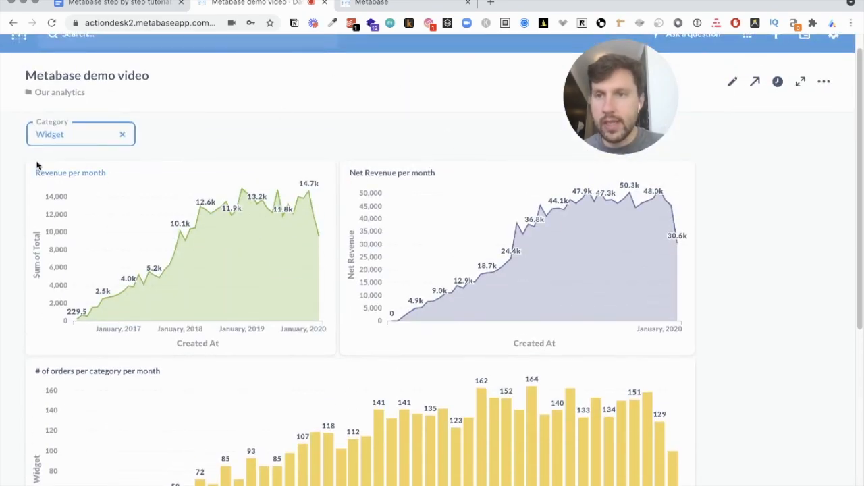
left_click(47, 135)
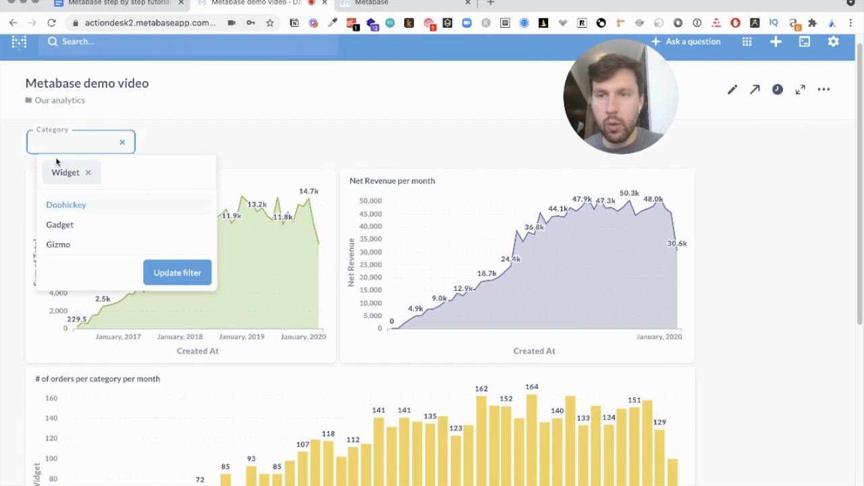
left_click(227, 150)
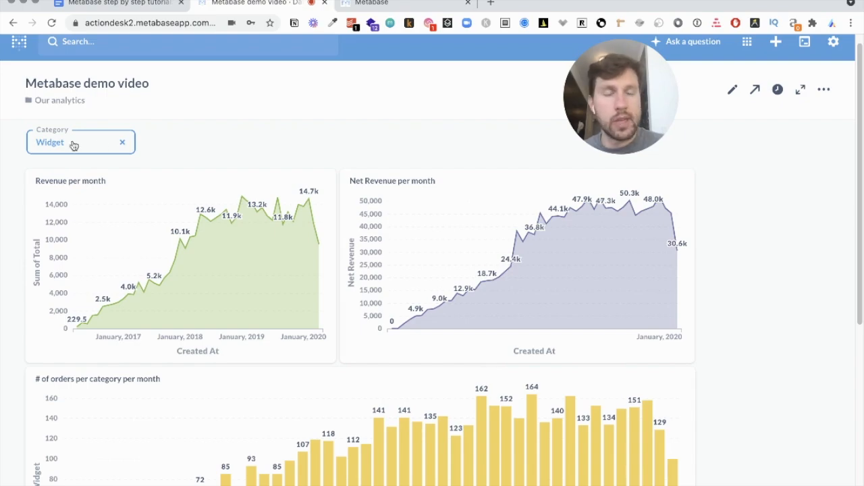
scroll(341, 371, "down", 1)
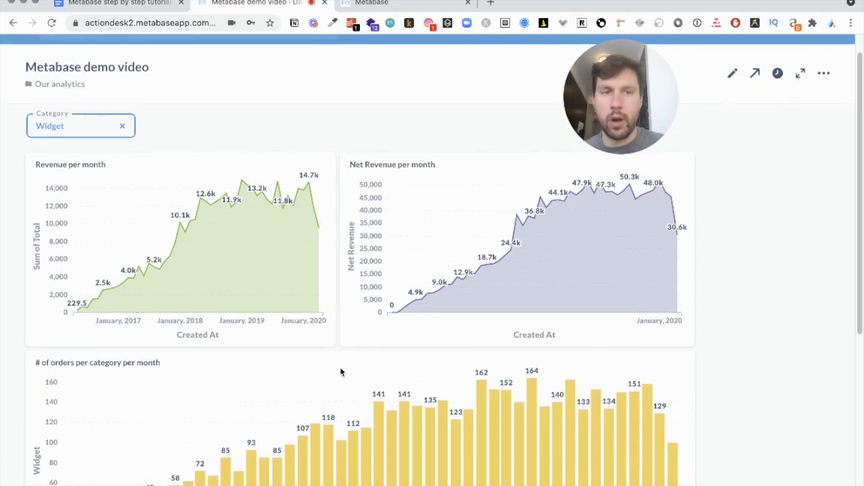
scroll(341, 372, "down", 1)
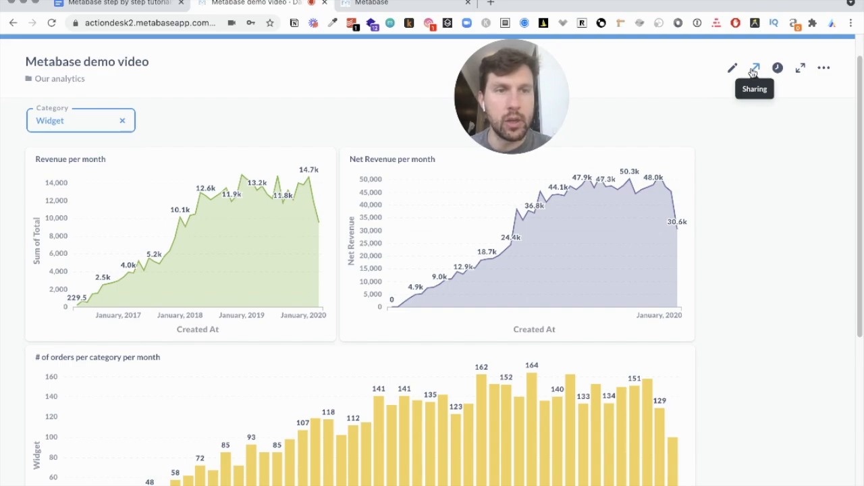
- Try to open the dashboard's subscription options from sharing, then enter edit mode and save the dashboard again
left_click(754, 71)
left_click(726, 93)
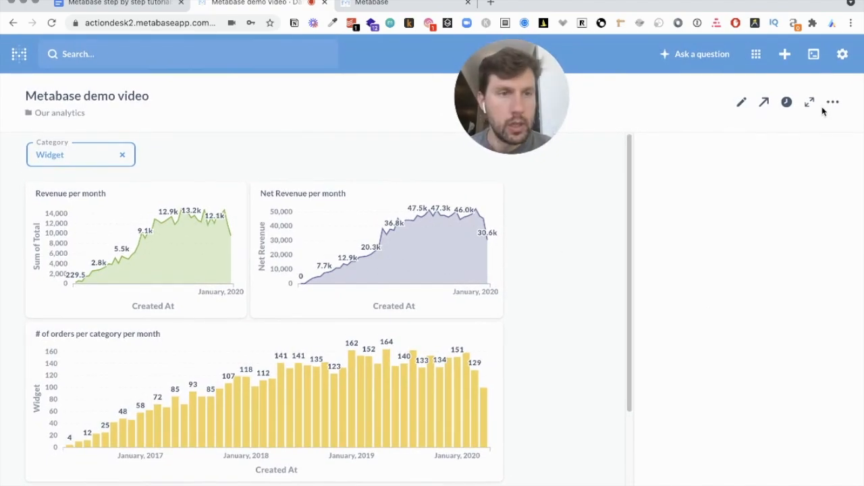
left_click(741, 103)
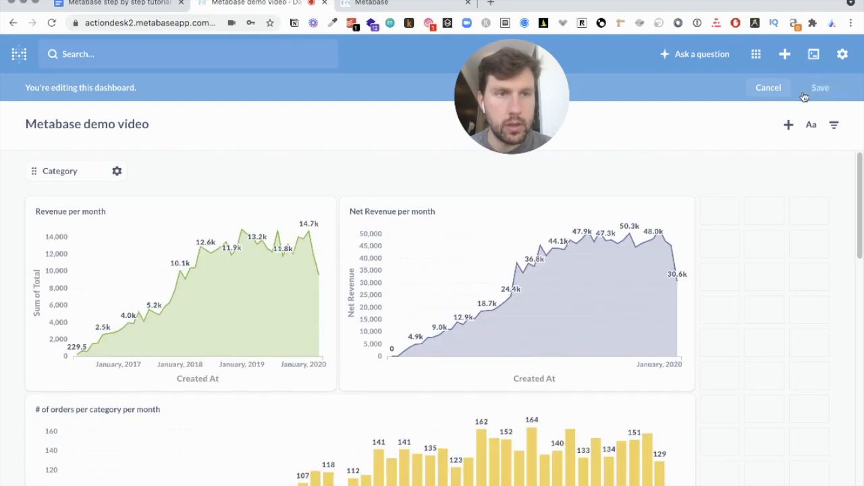
left_click(818, 88)
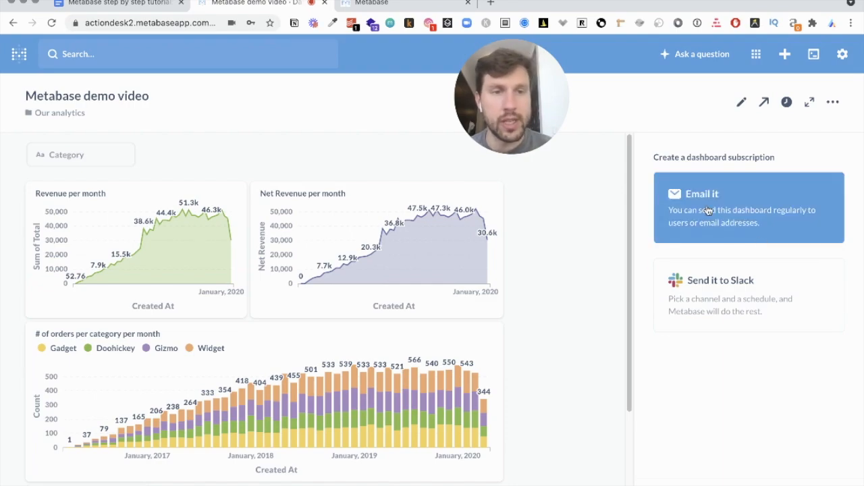
- Examine the email subscription's recipient, schedule, filter value and attachment settings, then leave without creating a subscription
left_click(760, 241)
scroll(671, 319, "down", 3)
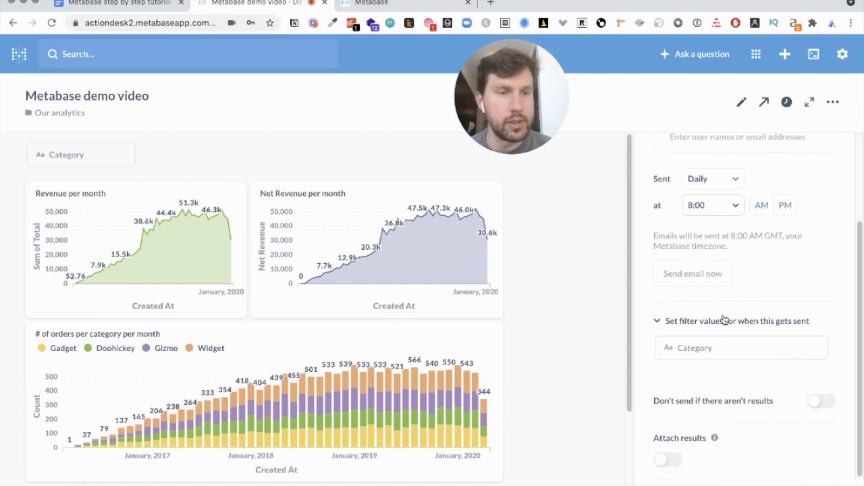
scroll(776, 208, "up", 3)
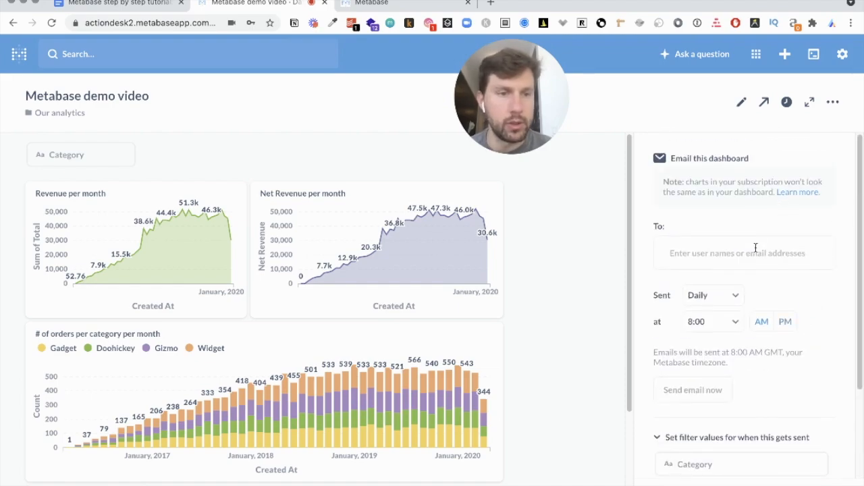
scroll(754, 310, "down", 3)
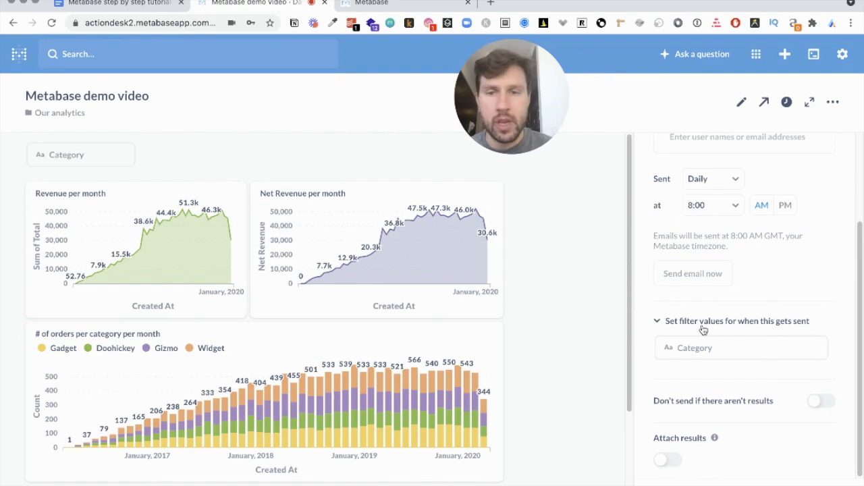
mouse_move(714, 440)
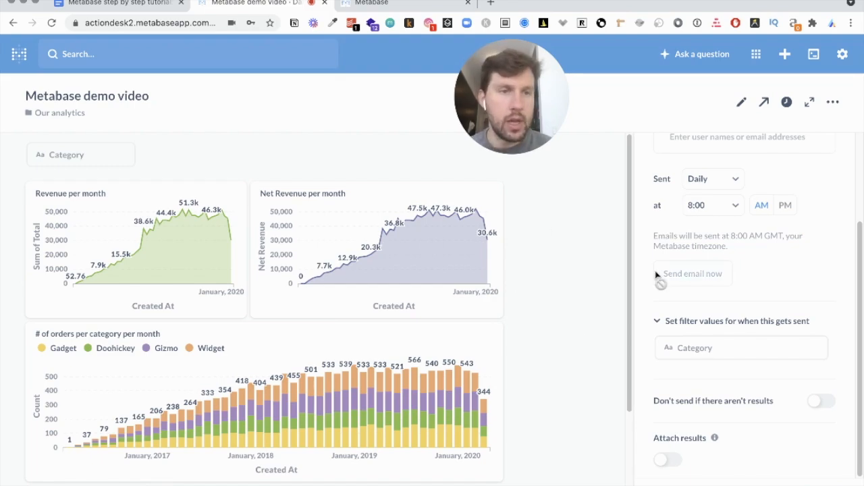
scroll(655, 275, "up", 3)
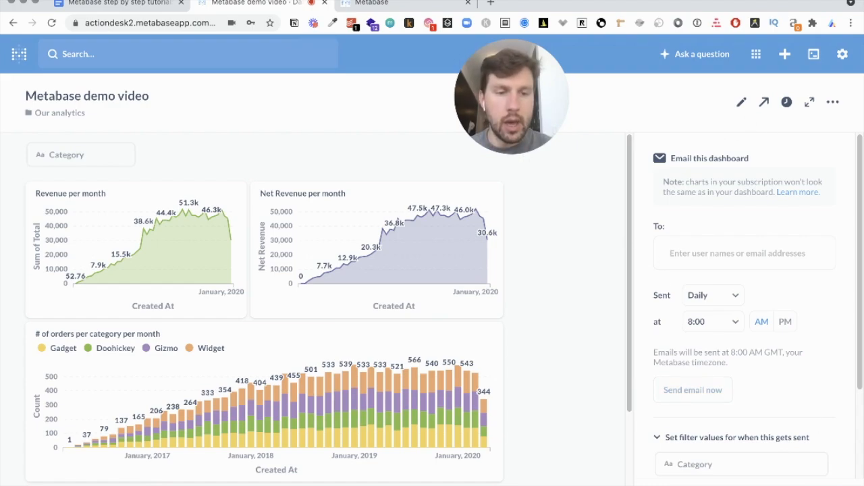
left_click(667, 485)
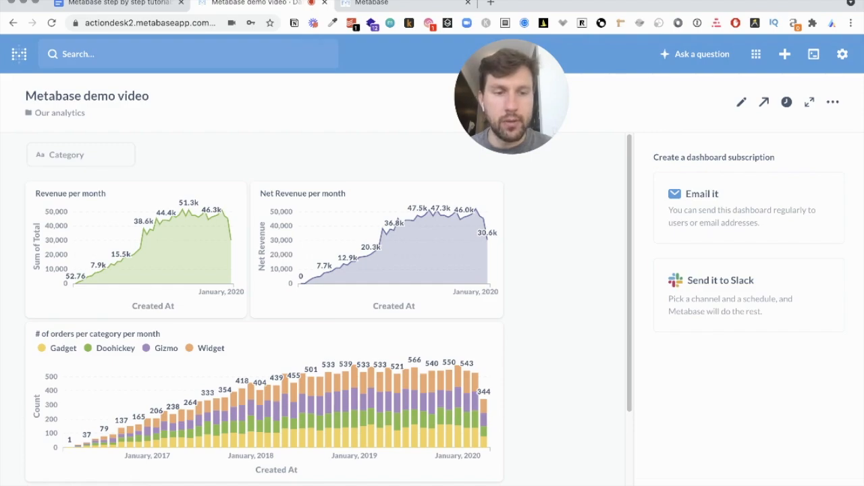
left_click(667, 484)
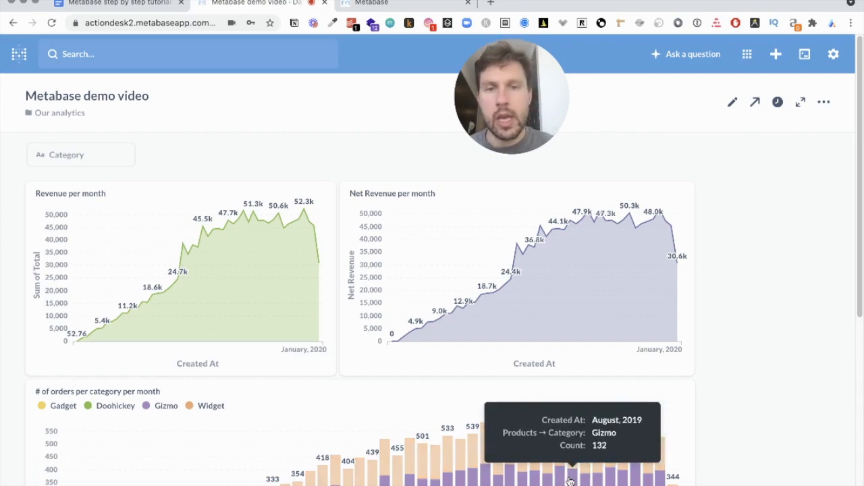
scroll(559, 352, "down", 2)
scroll(558, 351, "up", 2)
scroll(559, 352, "down", 3)
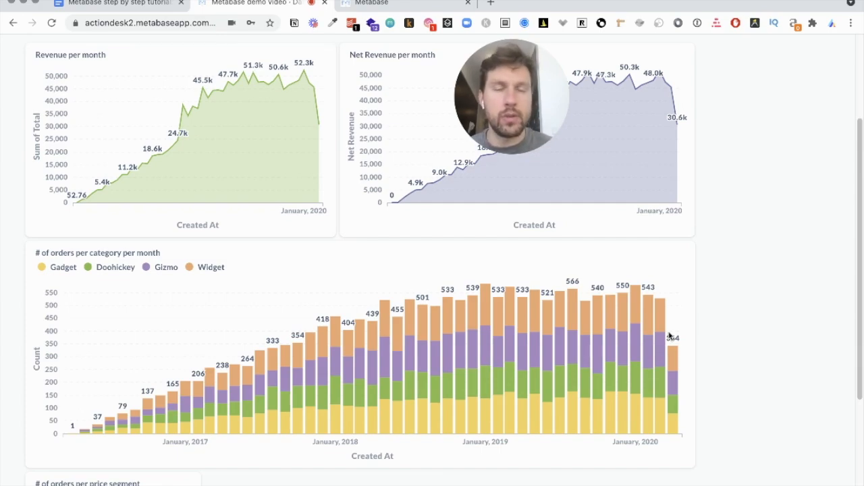
scroll(703, 273, "up", 2)
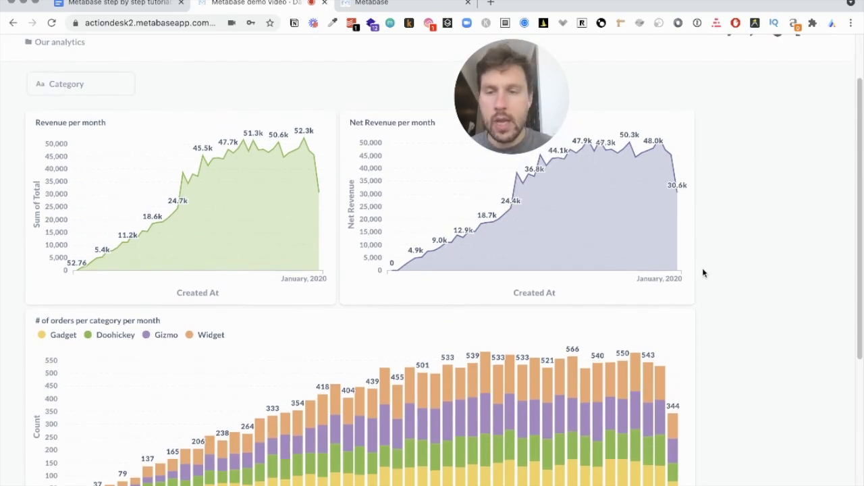
scroll(703, 273, "down", 3)
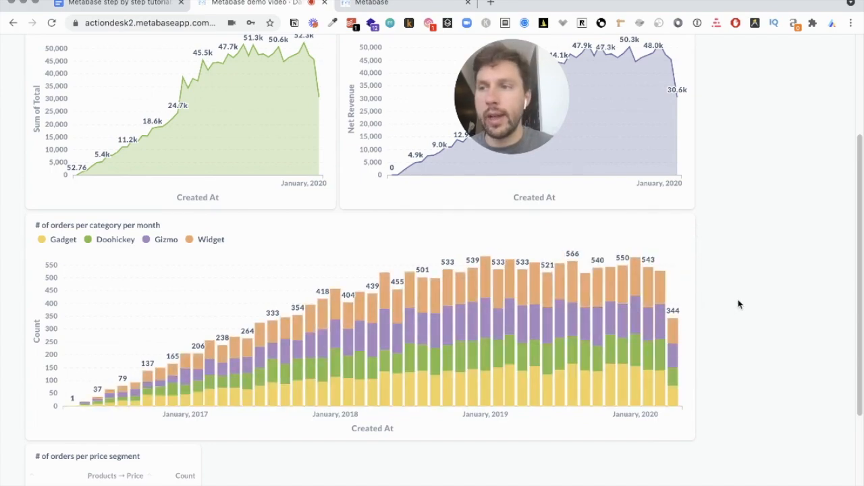
- Review the finished dashboard's cards, check the Conclusion section of the tutorial in Google Docs, and return to the Metabase dashboard
scroll(738, 304, "up", 1)
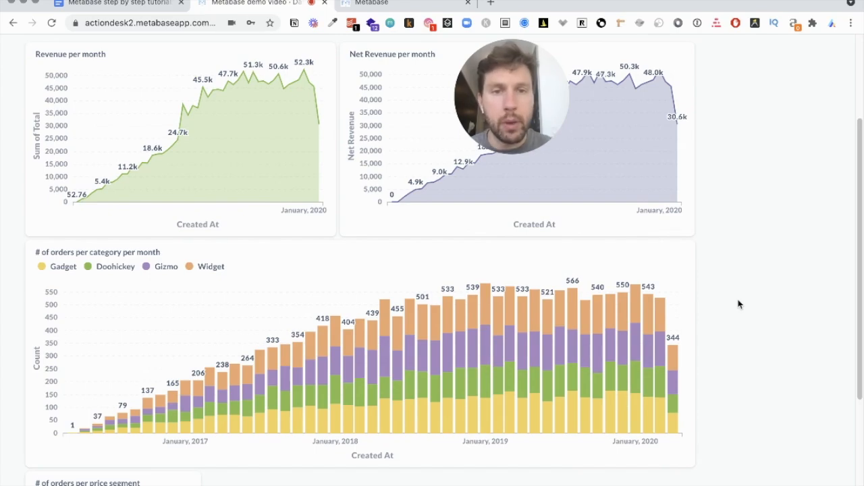
scroll(605, 275, "up", 2)
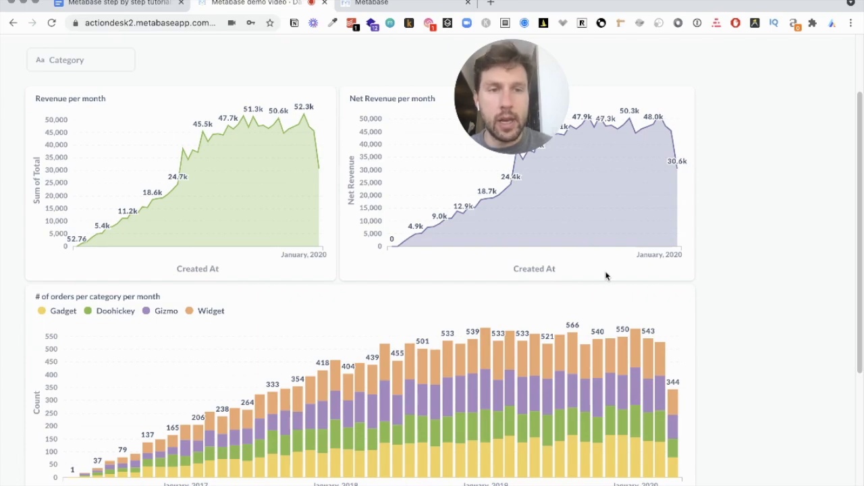
scroll(607, 274, "down", 1)
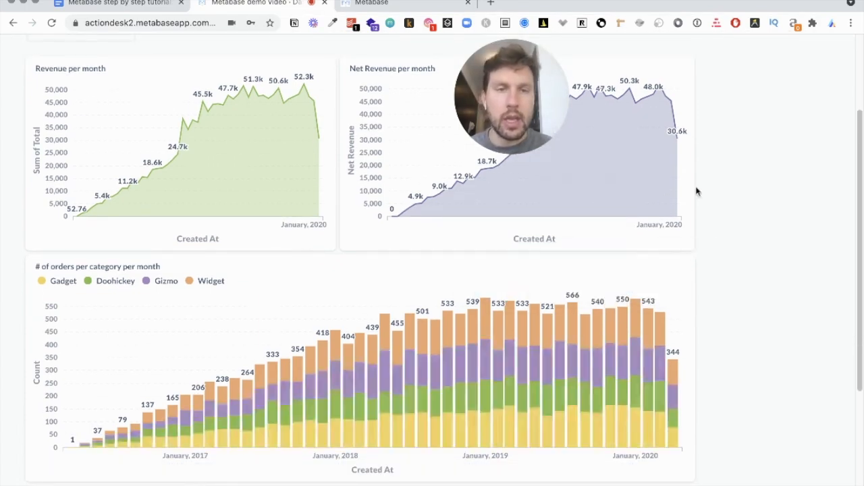
scroll(721, 267, "down", 7)
scroll(722, 269, "up", 12)
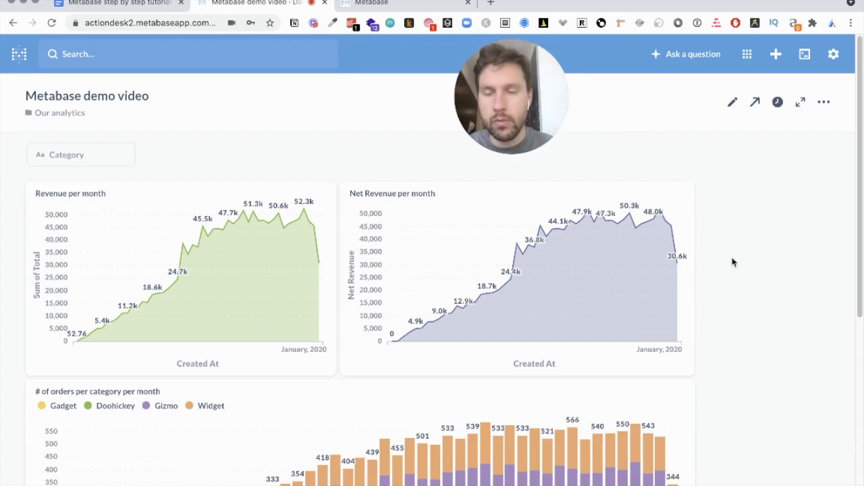
key("ctrl+shift+Tab")
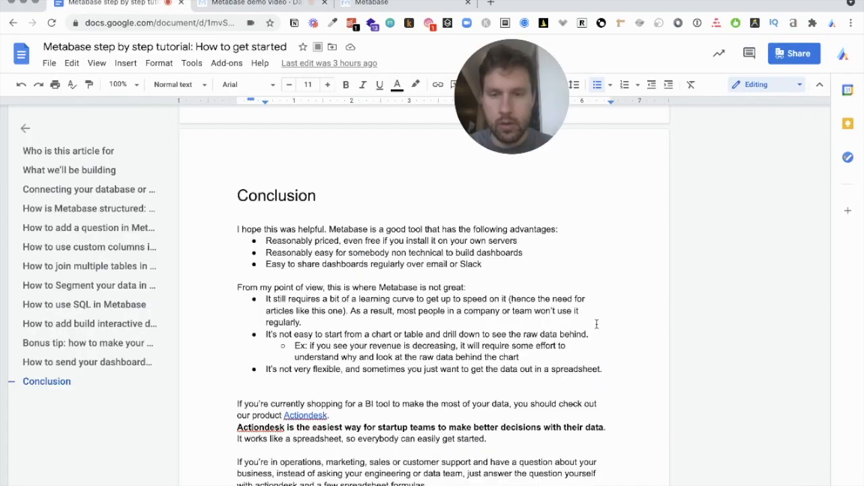
key("ctrl+Tab")
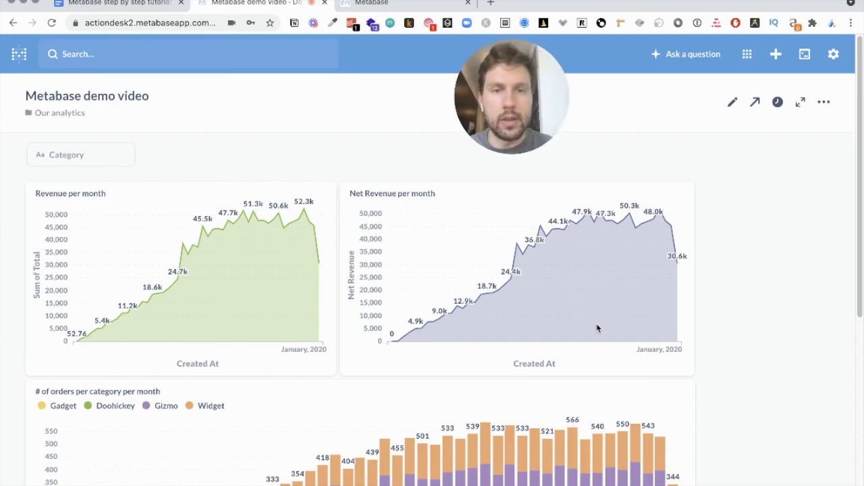